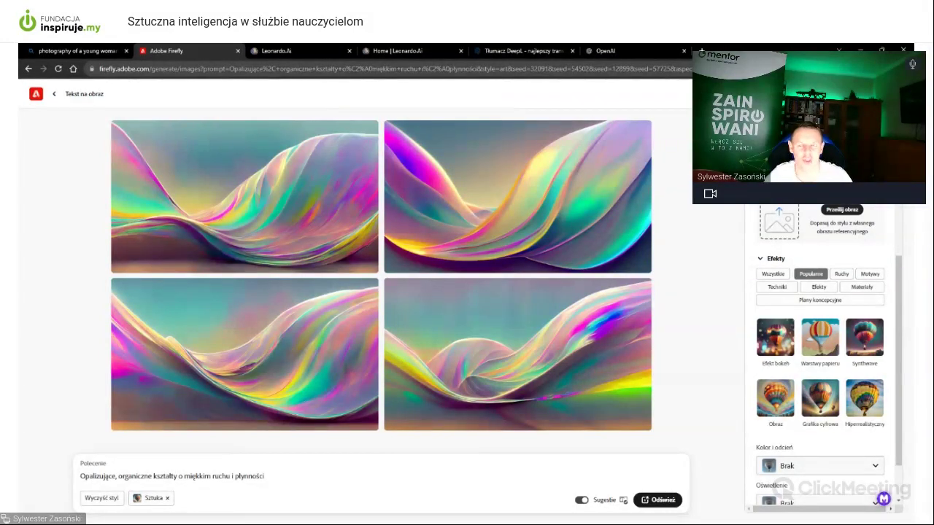
Switch to the Leonardo.Ai landing page and select its full web address, leonardo.ai
left_click(276, 52)
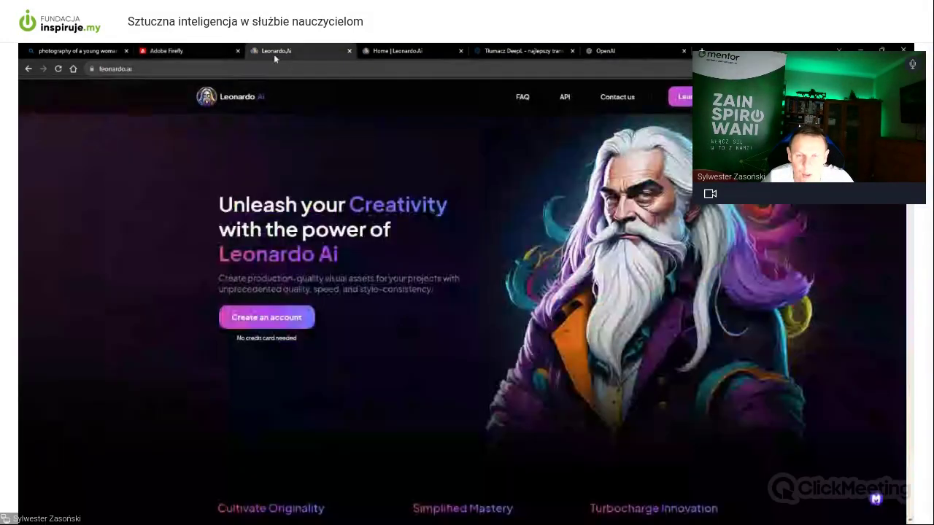
left_click(132, 69)
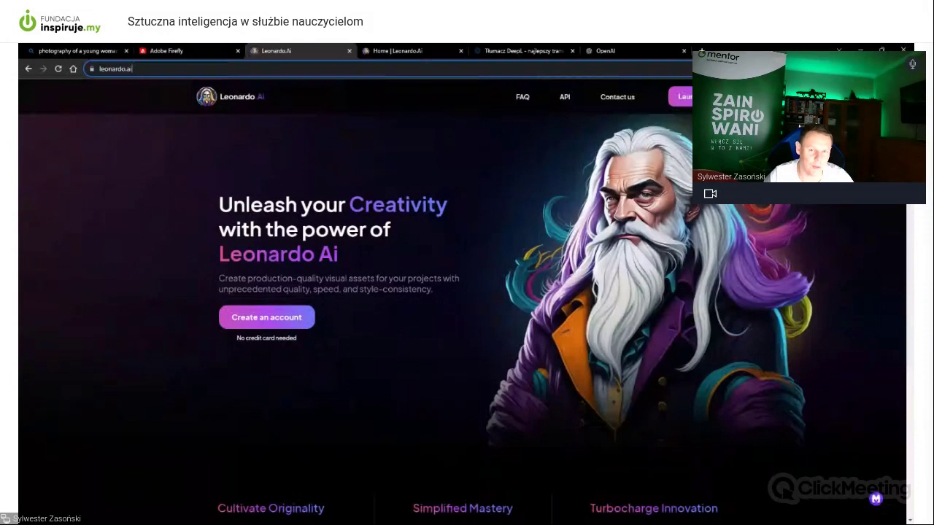
key("ctrl+a")
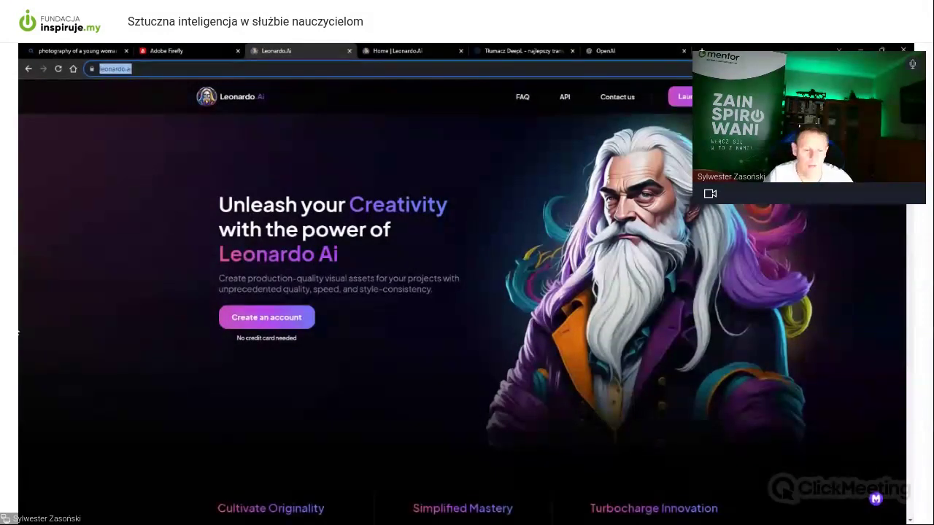
key("alt+Tab")
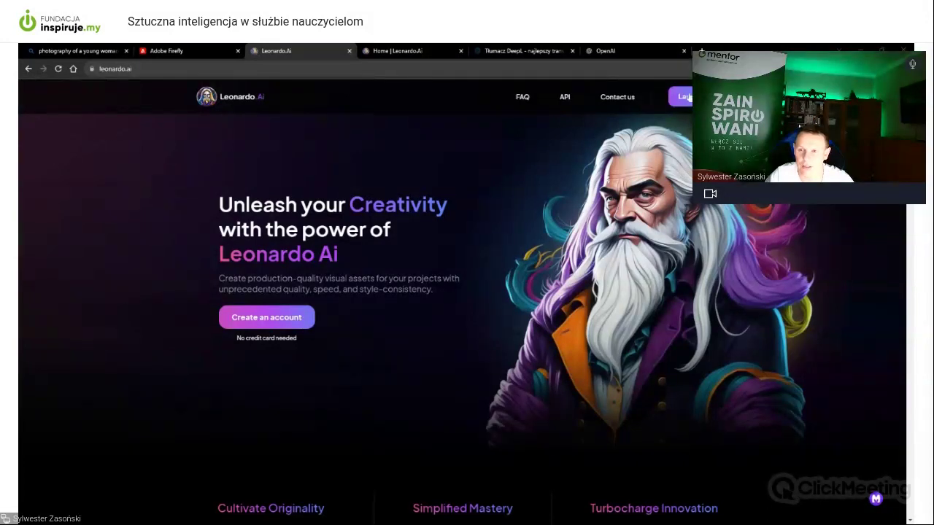
Show the open Leonardo.Ai app, Bing image creator, Adobe Firefly and Leonardo.Ai landing pages one after another
left_click(397, 51)
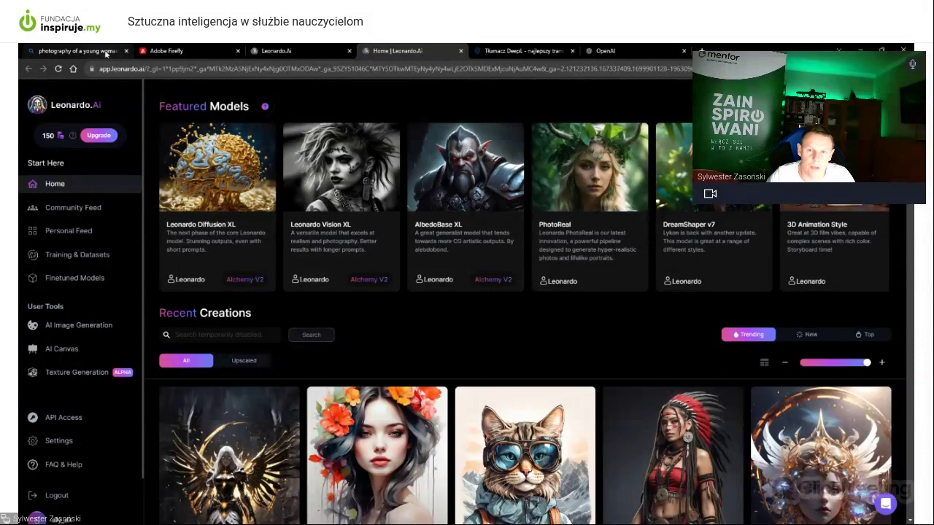
left_click(106, 53)
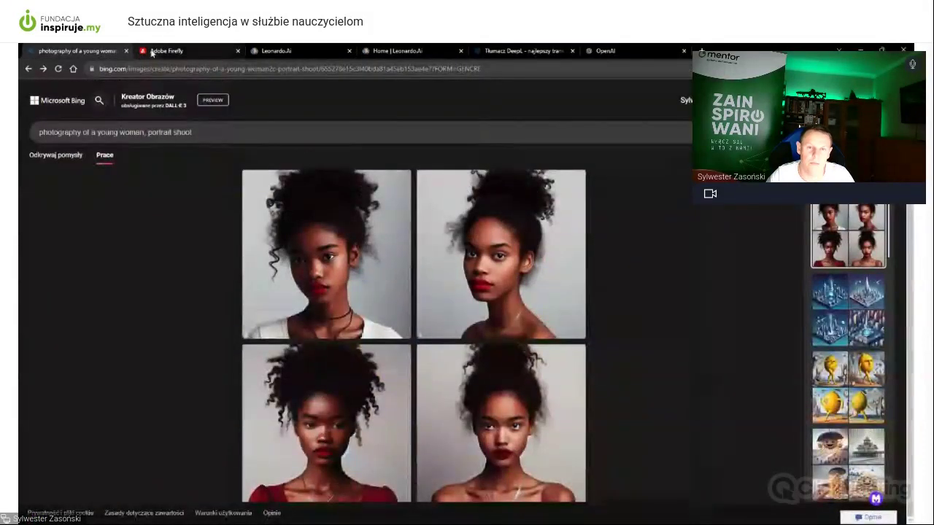
left_click(153, 52)
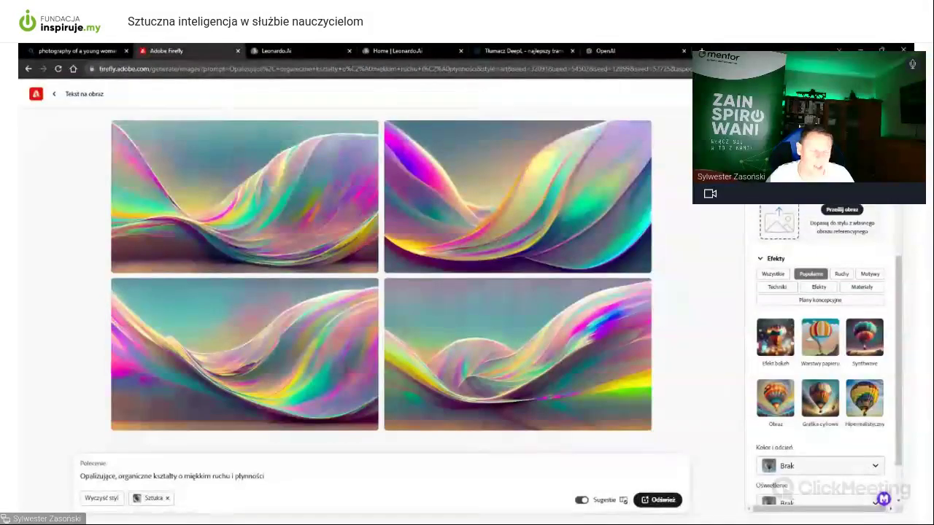
left_click(279, 54)
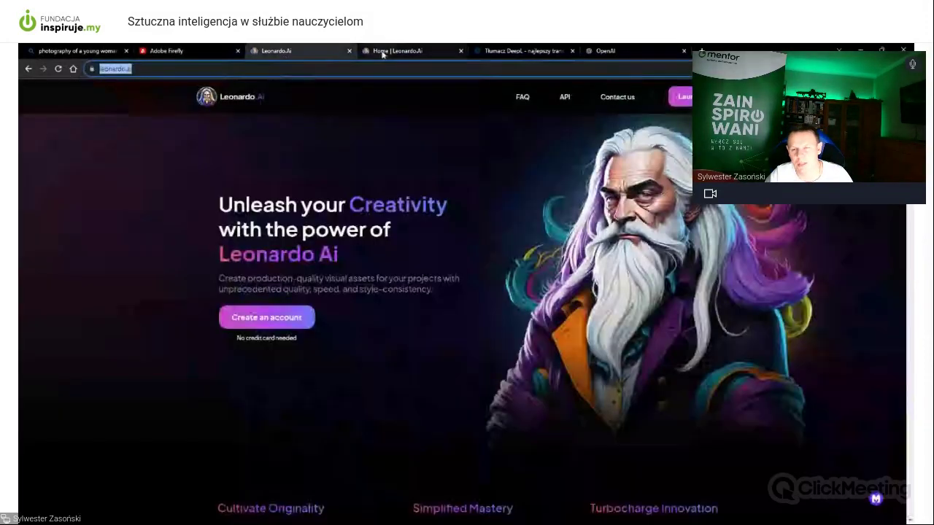
Return to the Leonardo.Ai app home page and open the AI Image Generation tool
left_click(382, 52)
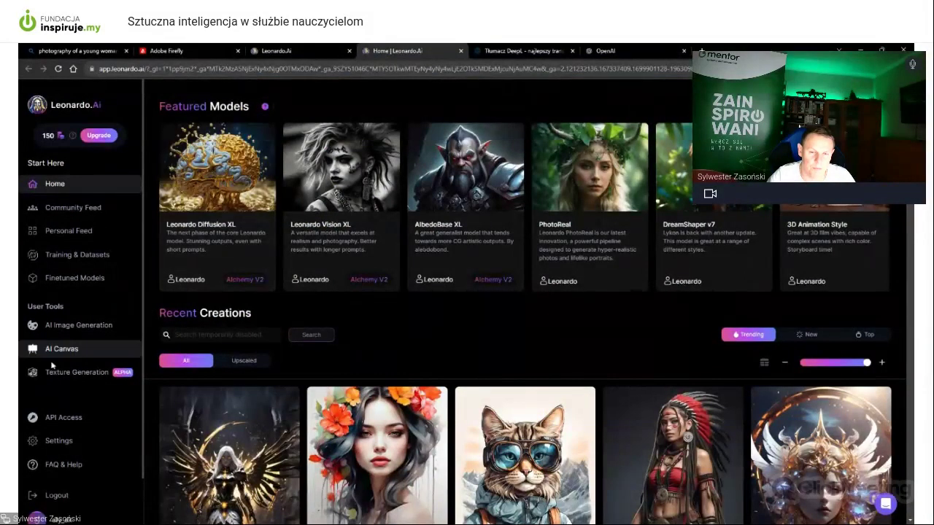
scroll(62, 314, "down", 1)
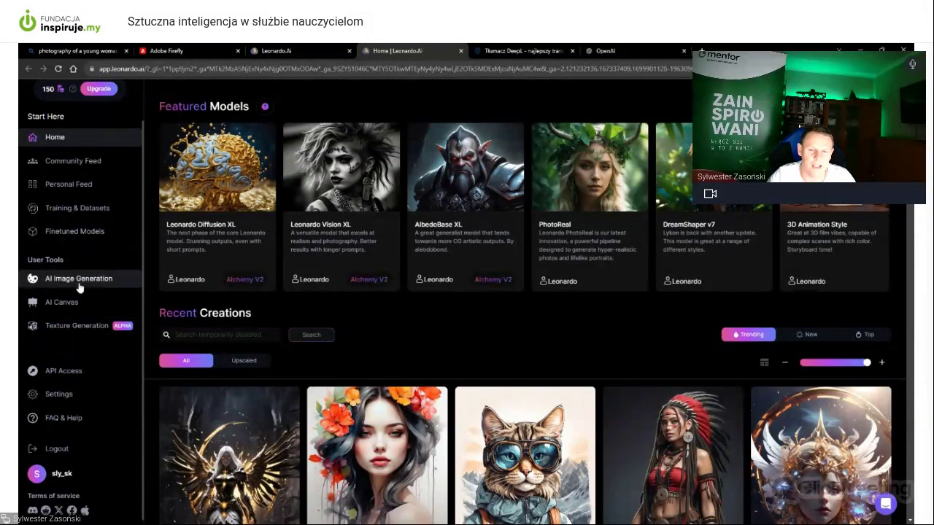
left_click(79, 279)
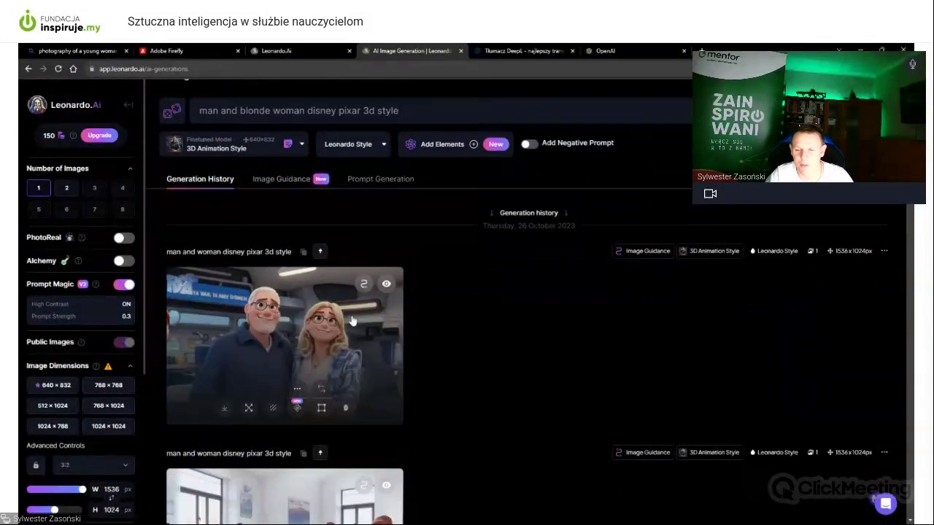
Browse the generation history and view the classroom image with raised hands enlarged, then close it
scroll(358, 321, "down", 10)
scroll(342, 329, "down", 2)
scroll(339, 326, "up", 3)
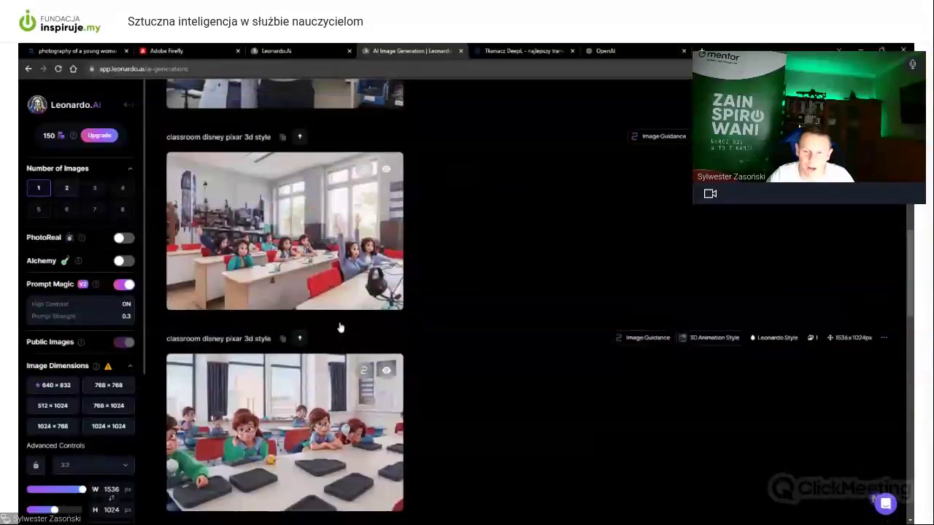
left_click(328, 242)
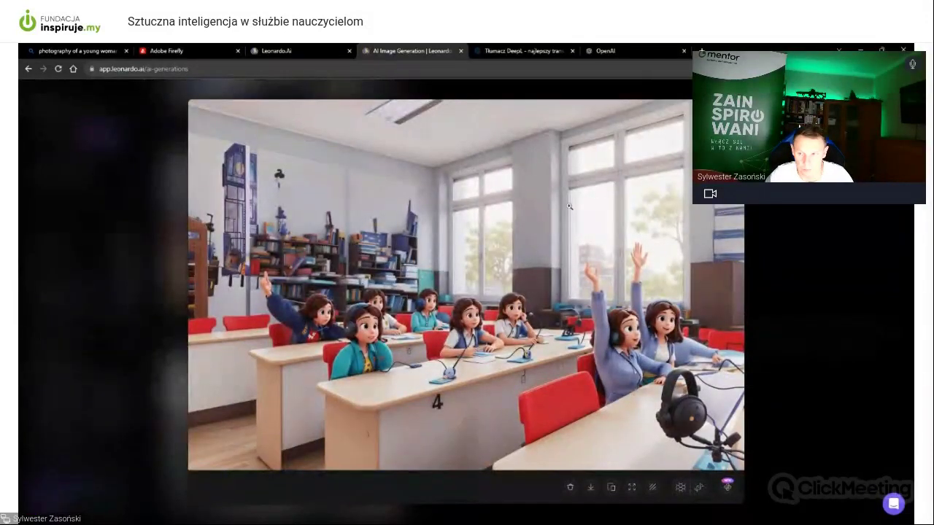
key("Escape")
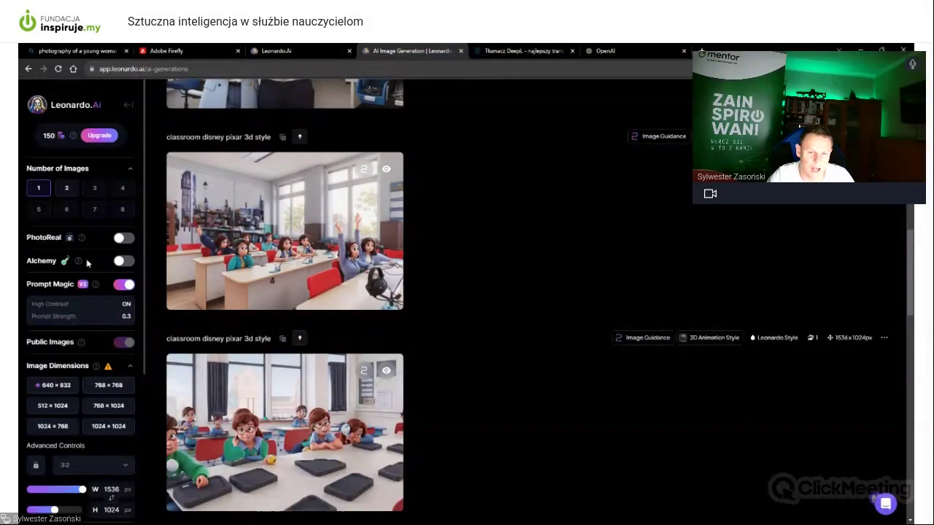
Look through the image generation settings and read the explanation of Prompt Magic
scroll(96, 262, "down", 2)
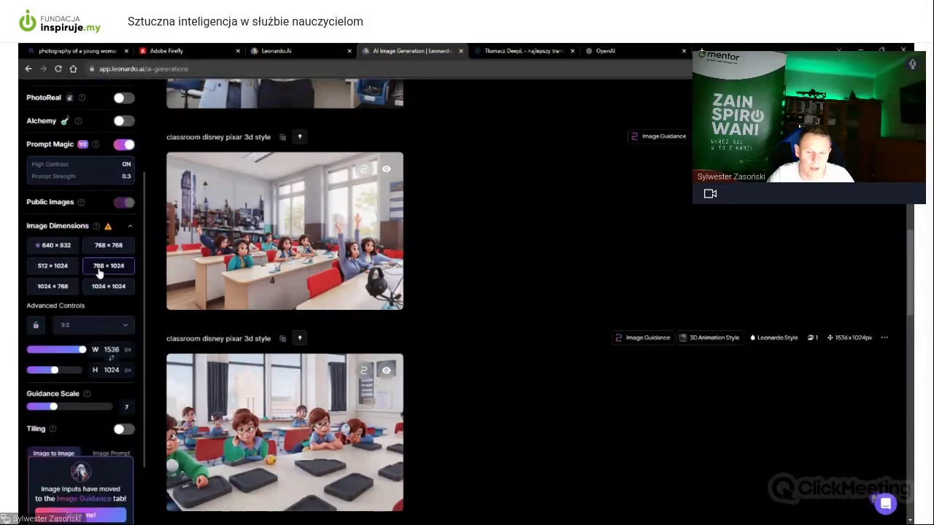
scroll(117, 289, "up", 1)
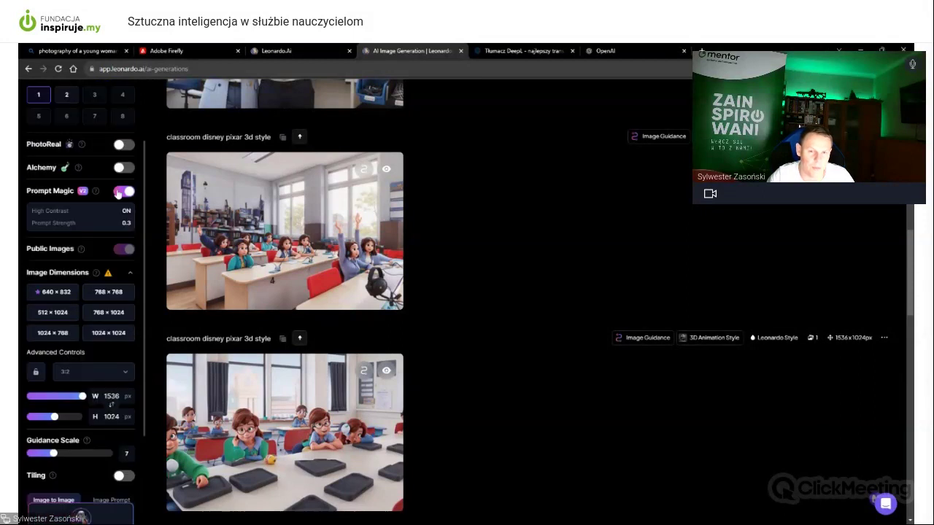
mouse_move(94, 192)
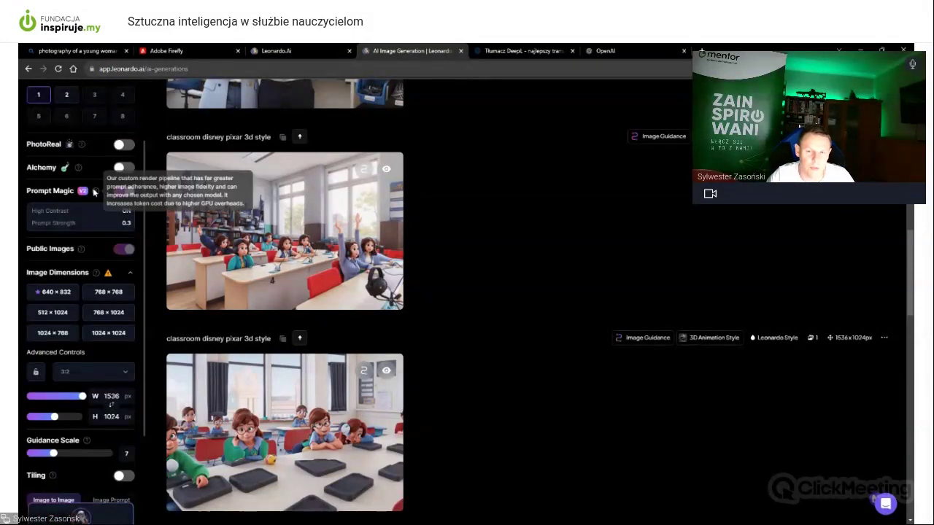
scroll(114, 251, "up", 2)
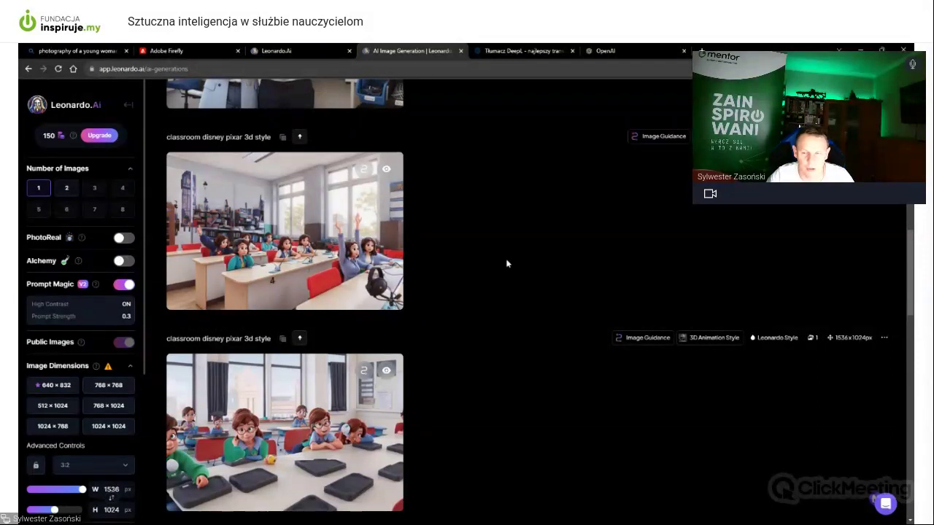
Browse to the end of the generation history and load the previous generations in the Personal Feed
scroll(501, 267, "down", 3)
scroll(501, 266, "down", 2)
scroll(501, 267, "up", 4)
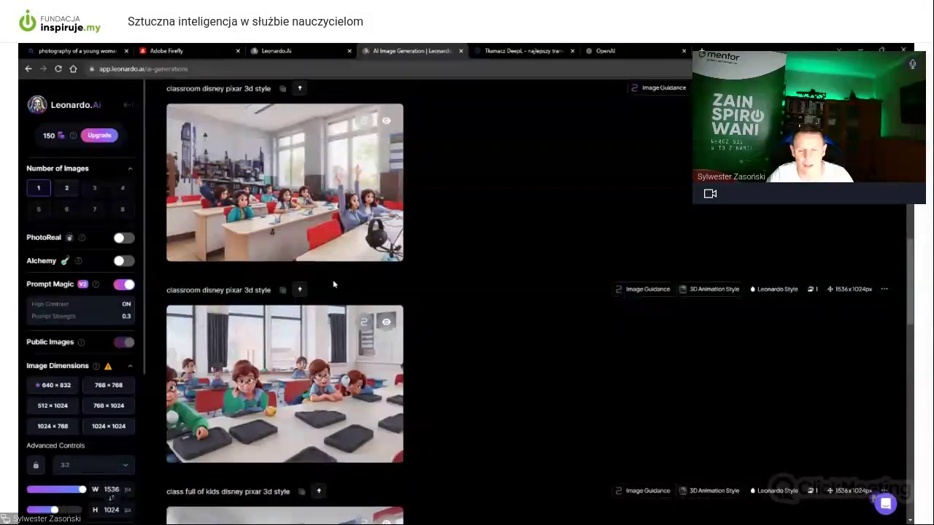
scroll(329, 292, "down", 10)
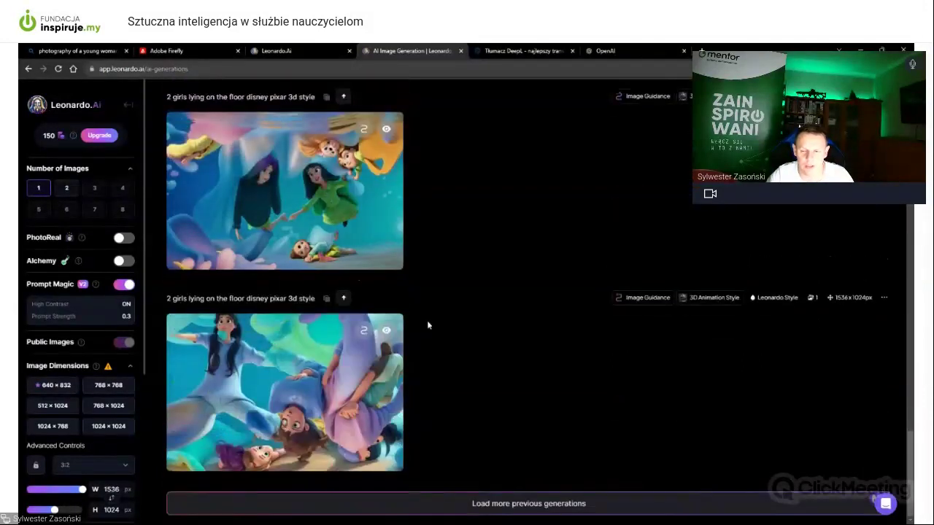
left_click(555, 503)
scroll(467, 347, "down", 2)
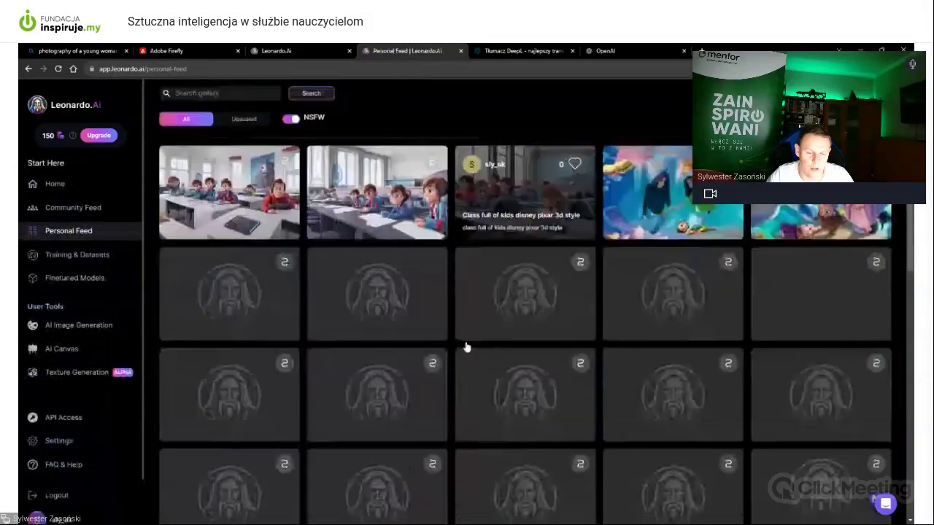
Find the Plum and Herring Cake image in the Personal Feed, view its prompt details and close them
scroll(462, 348, "down", 3)
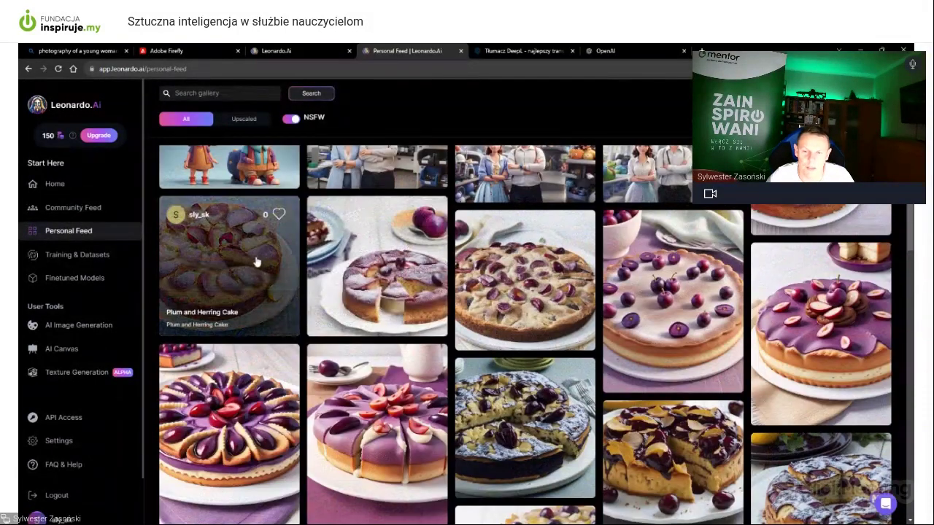
left_click(248, 255)
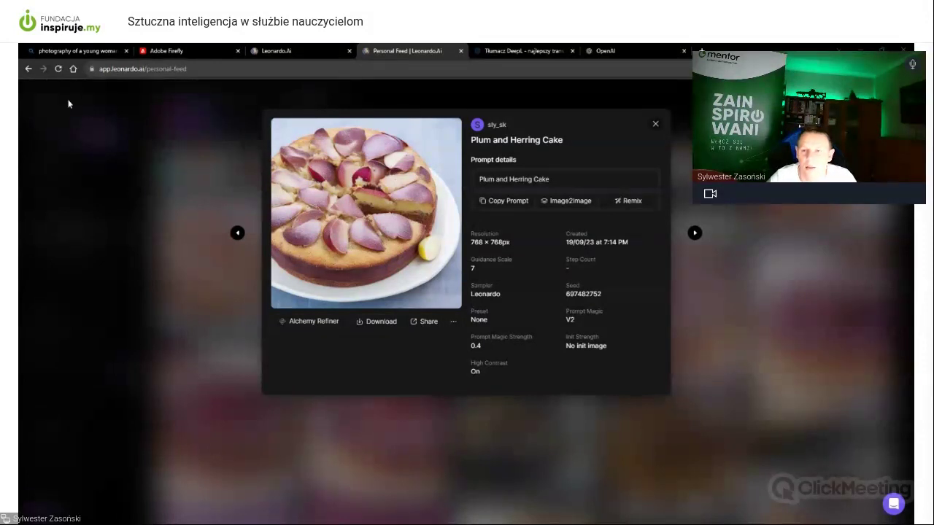
left_click(655, 124)
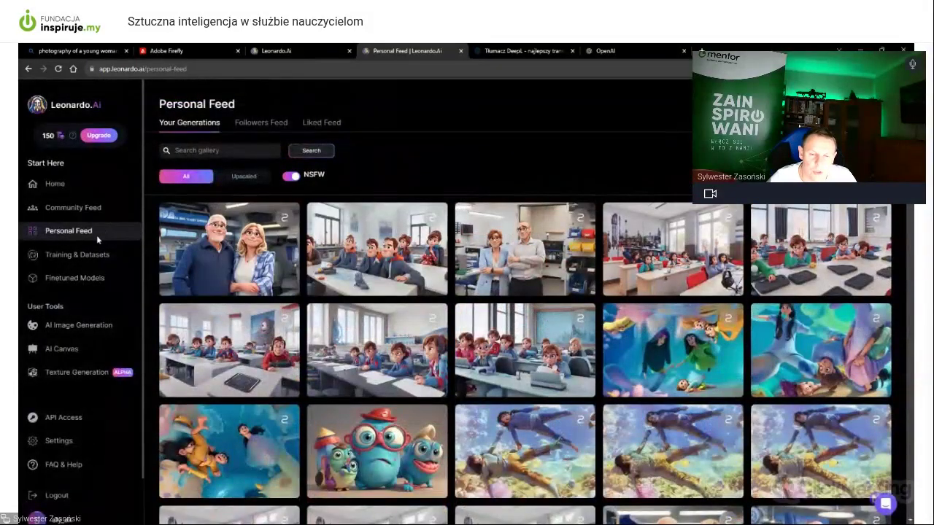
Go back to AI Image Generation and set the number of images to 2
left_click(82, 325)
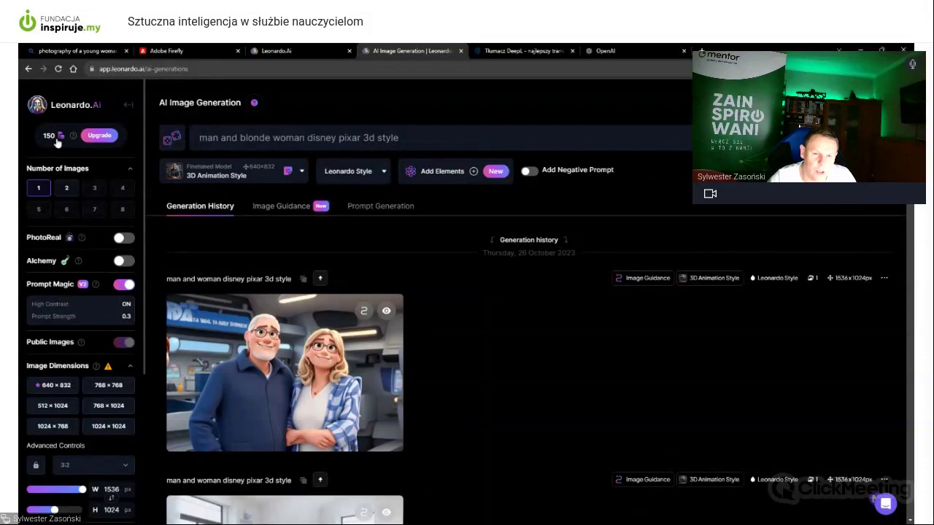
mouse_move(73, 138)
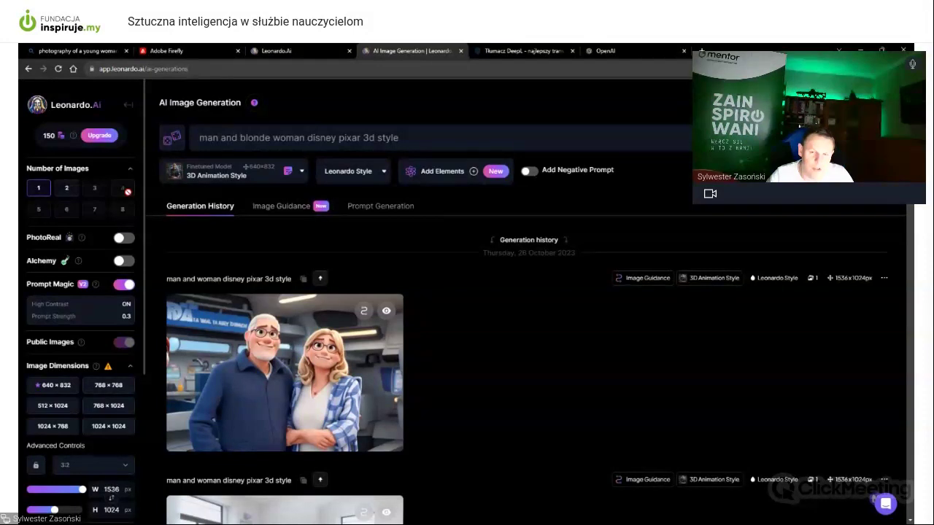
left_click(66, 194)
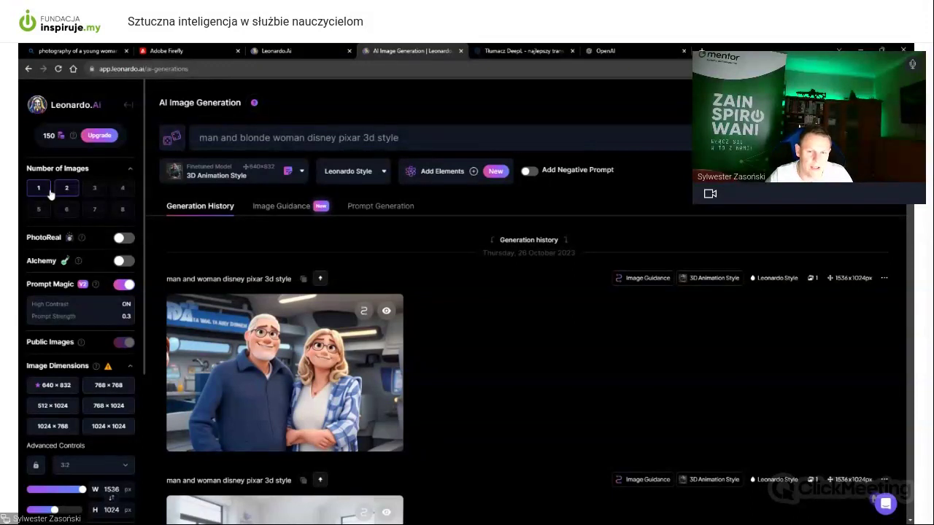
Turn on PhotoReal and dismiss the Leonardo Alchemy upgrade offer
left_click(123, 239)
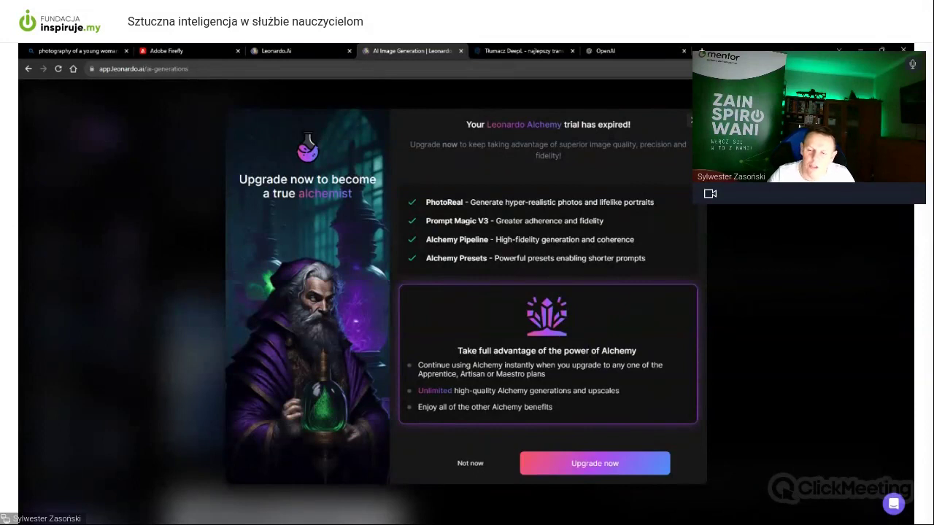
left_click(690, 124)
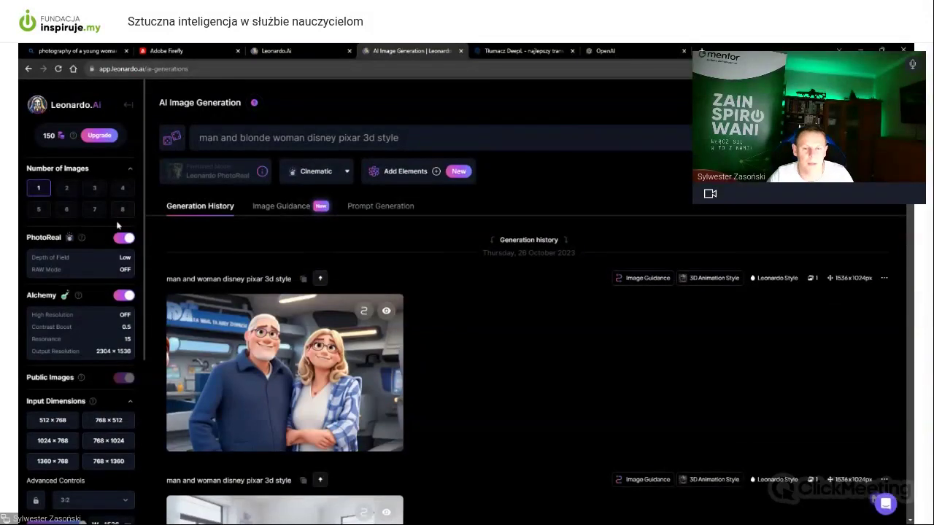
Review the PhotoReal and Alchemy options, inspect the Depth of Field choices in the PhotoReal settings, and cancel without saving
scroll(110, 225, "down", 1)
mouse_move(80, 251)
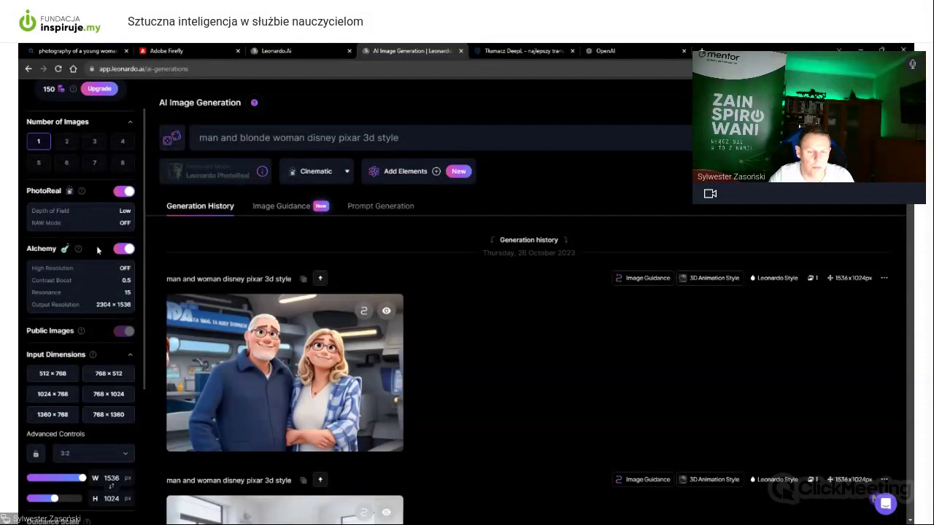
scroll(95, 250, "down", 2)
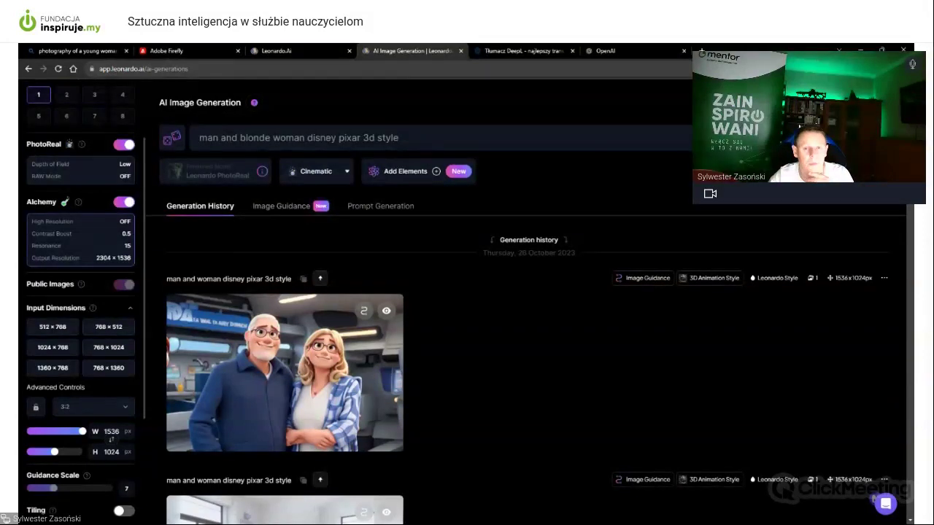
scroll(109, 243, "up", 4)
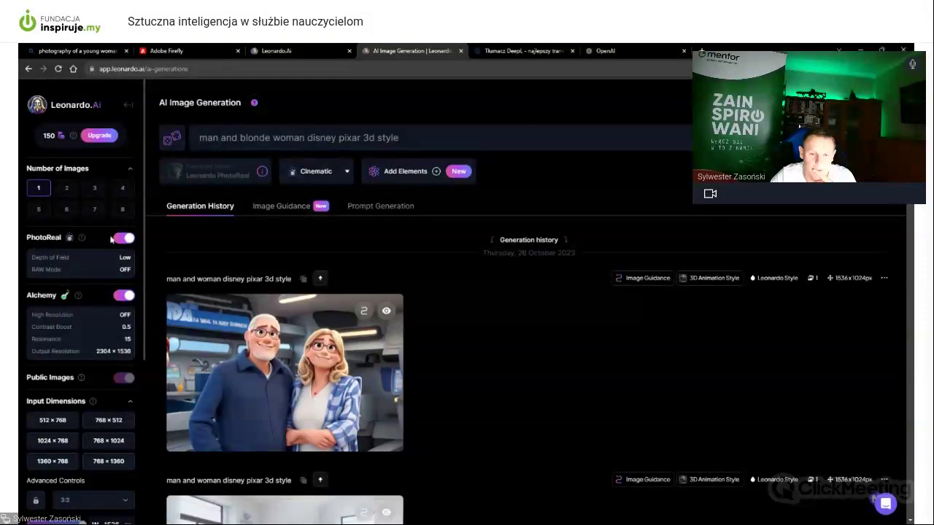
scroll(120, 222, "down", 2)
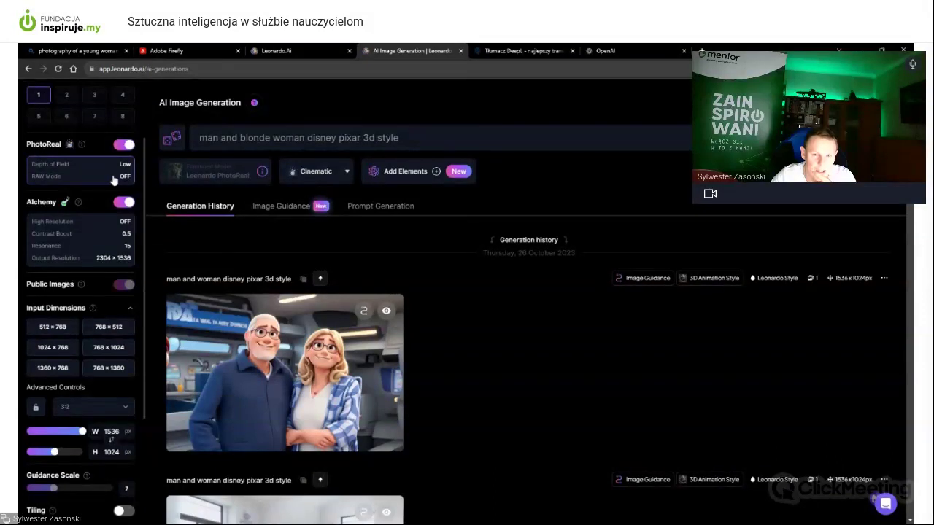
left_click(118, 176)
left_click(563, 286)
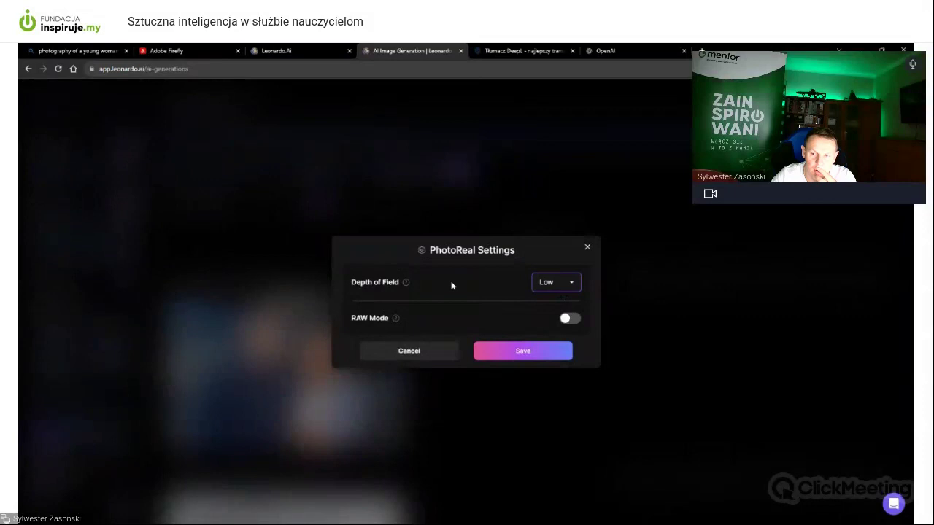
left_click(438, 351)
Open the Alchemy settings, try to save them with Prompt Magic set to V3, and dismiss the upgrade offer
left_click(101, 243)
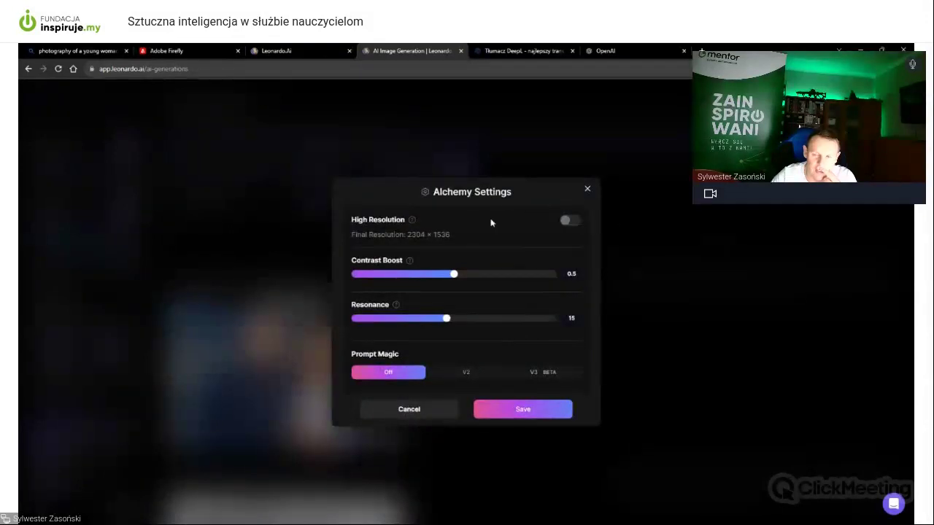
mouse_move(564, 221)
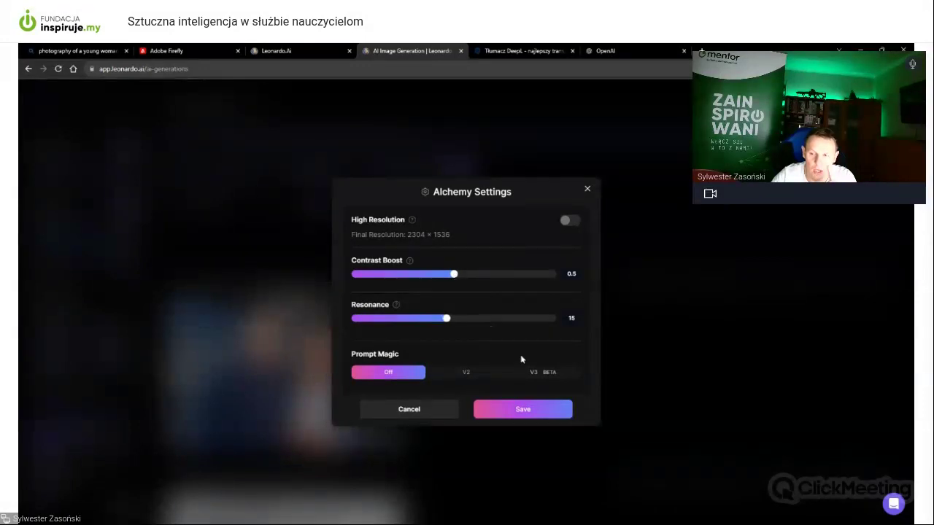
left_click(549, 375)
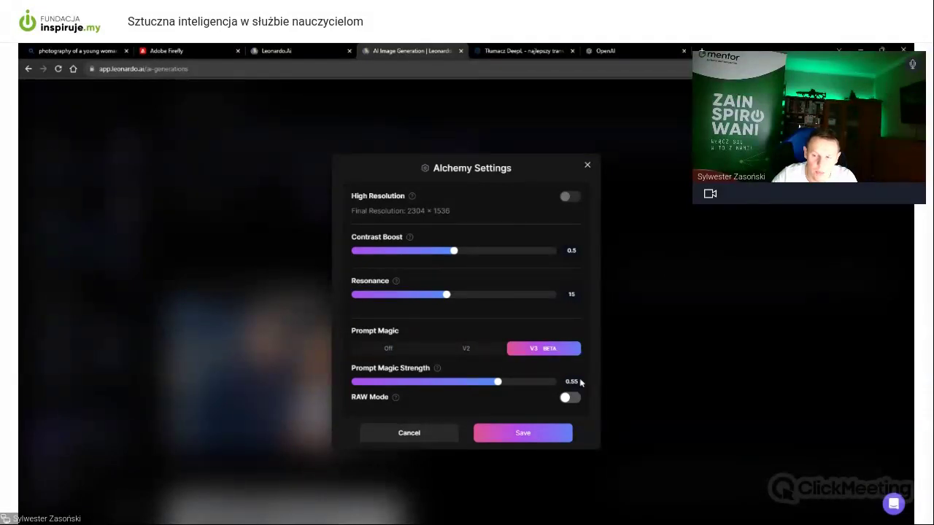
mouse_move(438, 373)
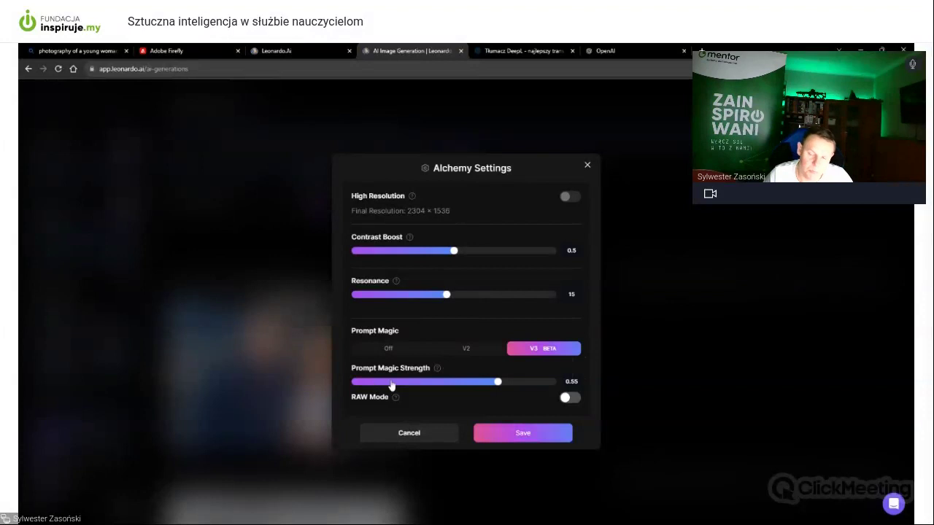
mouse_move(499, 382)
left_mouse_down()
mouse_move(556, 383)
mouse_move(488, 385)
left_mouse_up()
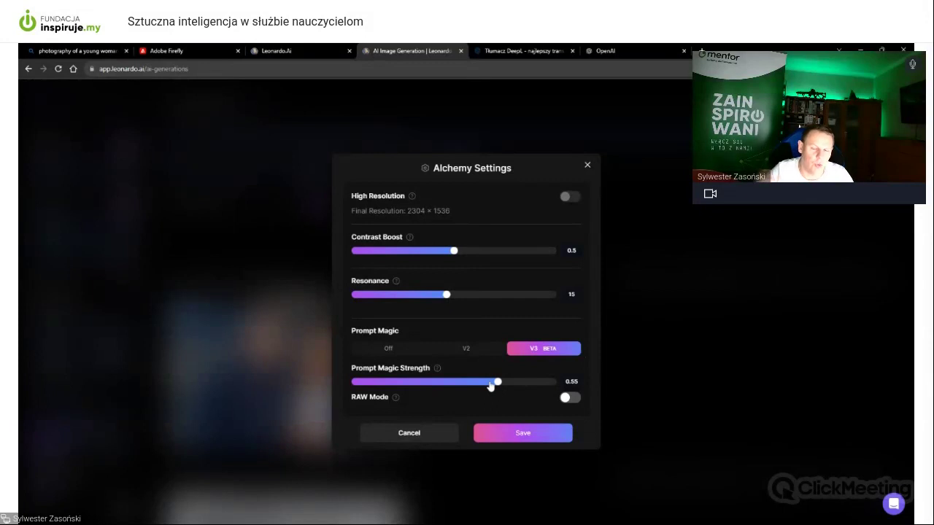
left_click(521, 433)
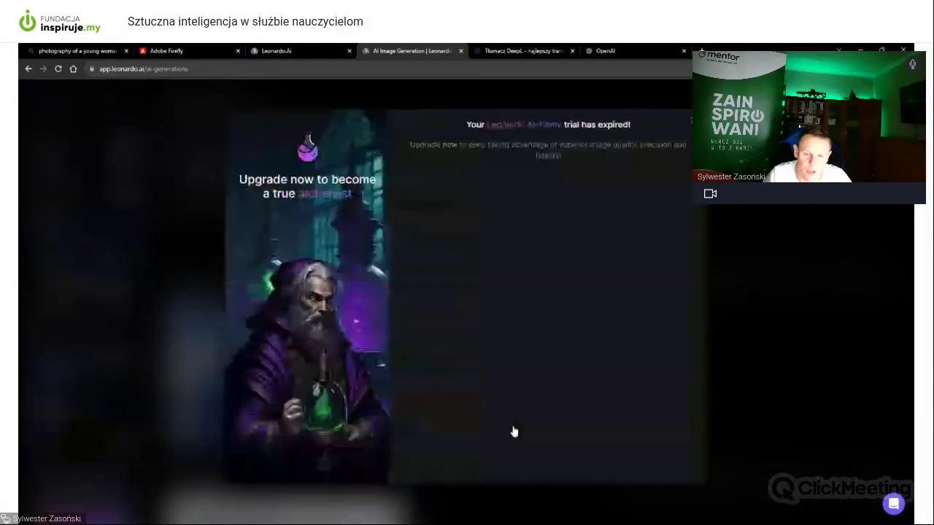
left_click(691, 120)
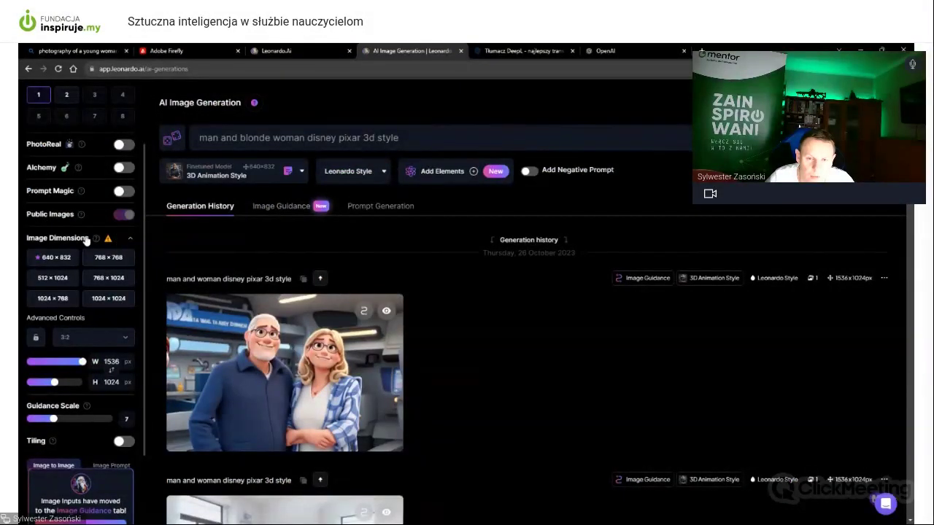
Try to turn on Alchemy for the image generation and dismiss the upgrade offer
scroll(99, 231, "up", 1)
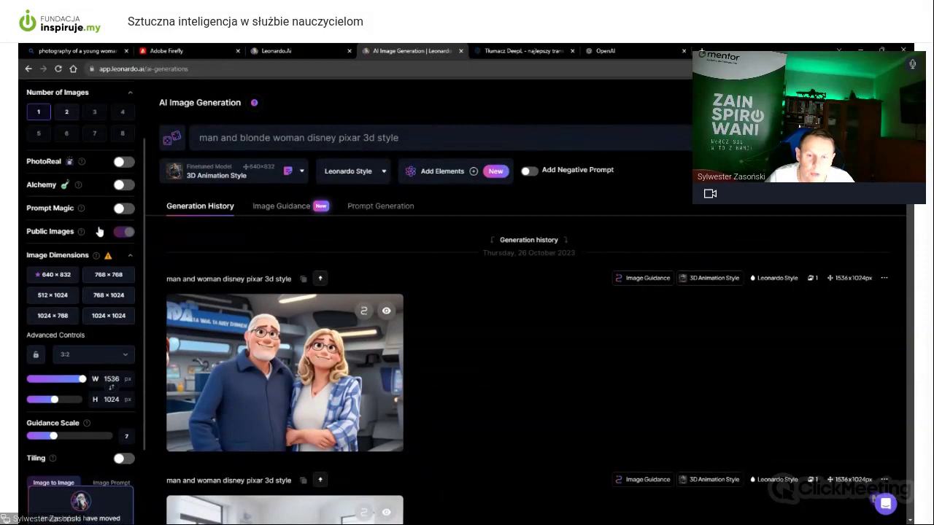
scroll(99, 231, "up", 4)
left_click(124, 265)
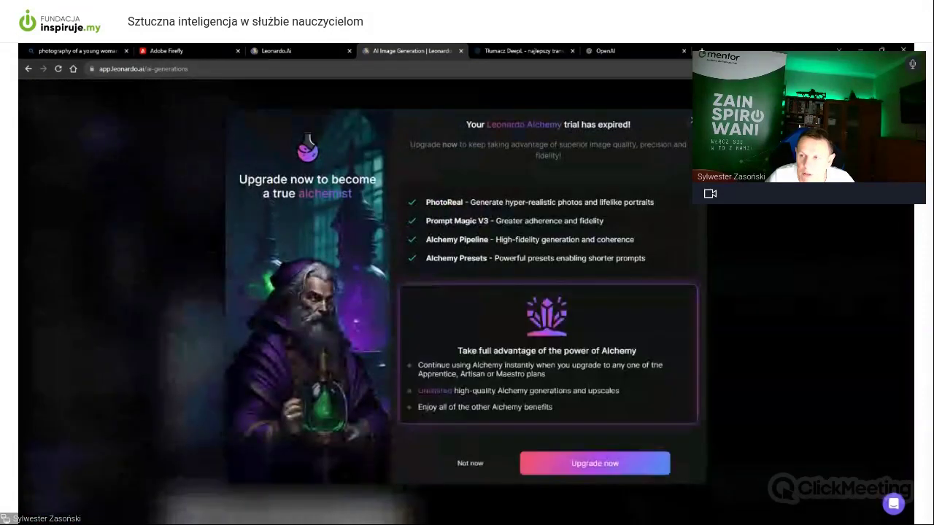
key("Escape")
scroll(115, 251, "down", 4)
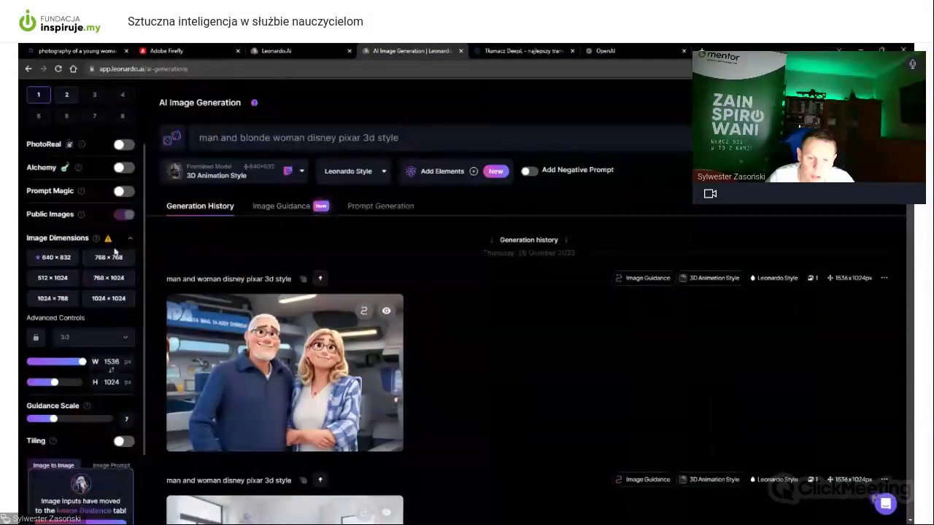
scroll(115, 251, "up", 5)
left_click(132, 111)
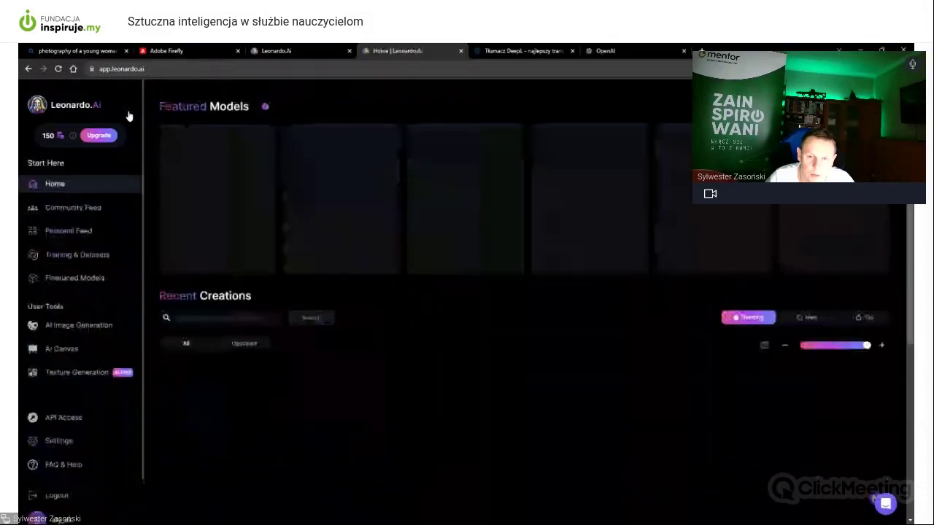
left_click(62, 325)
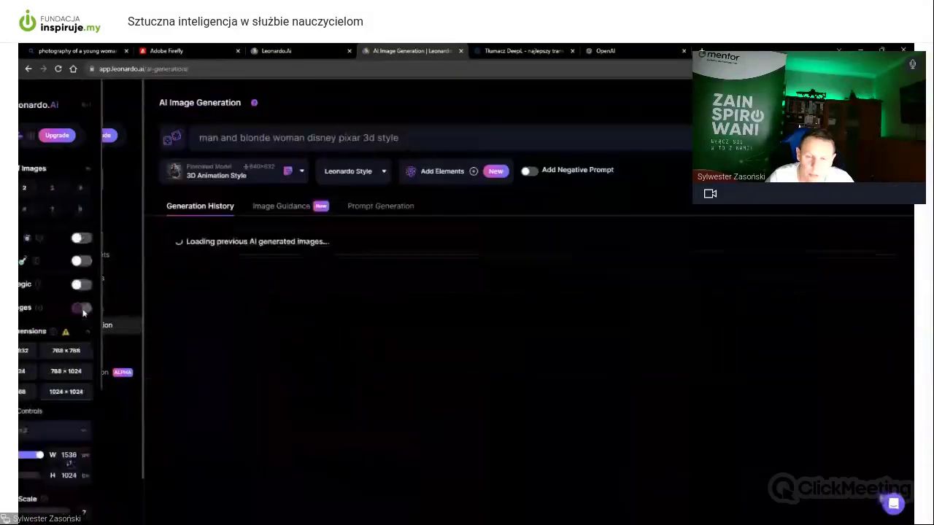
Try the 768 × 1024 and 1024 × 768 image dimension presets and set the aspect ratio to 9:16
scroll(83, 281, "down", 2)
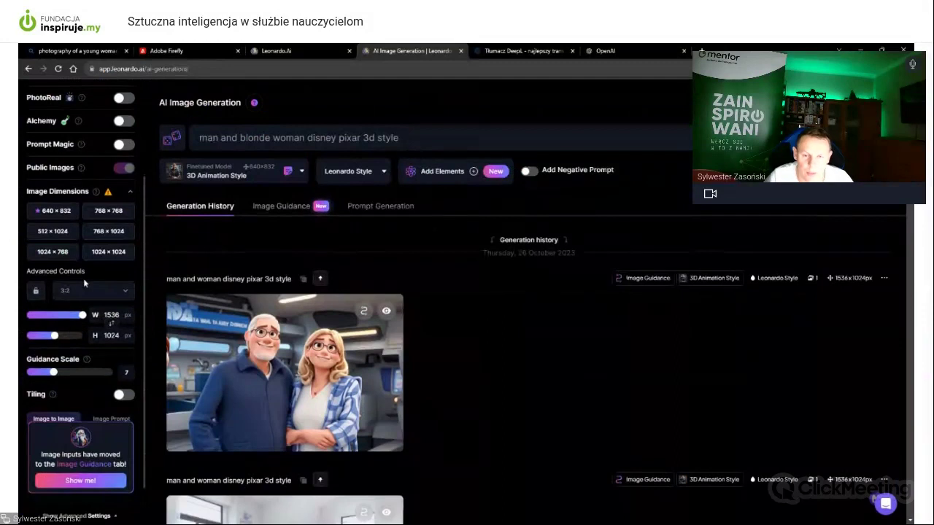
scroll(83, 278, "up", 4)
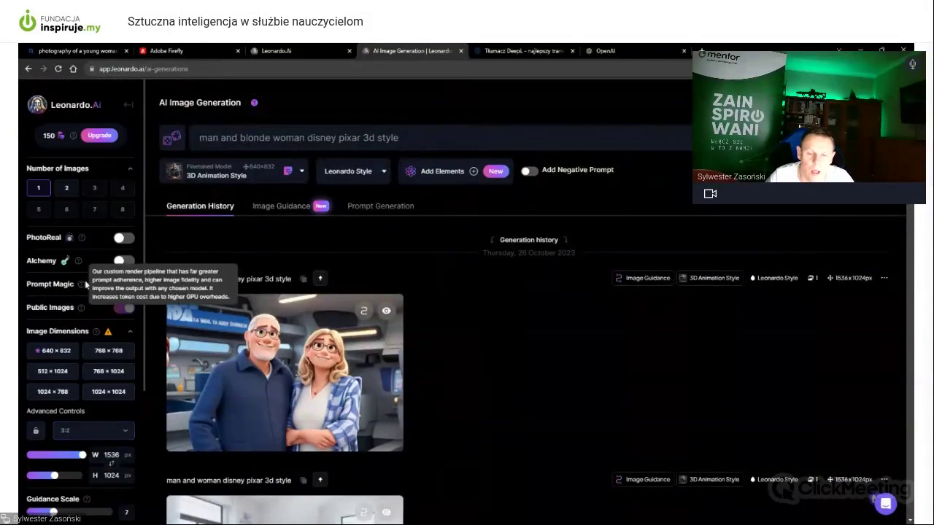
scroll(86, 273, "down", 1)
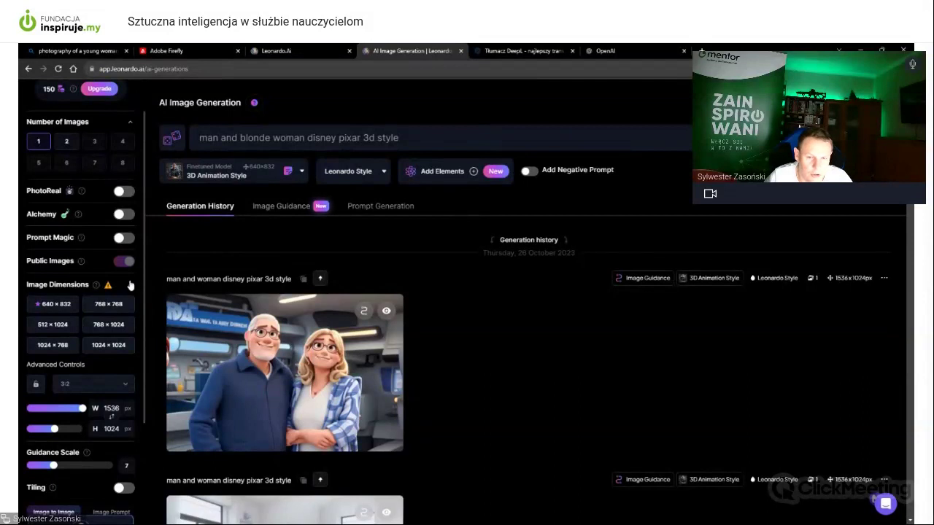
scroll(124, 292, "down", 1)
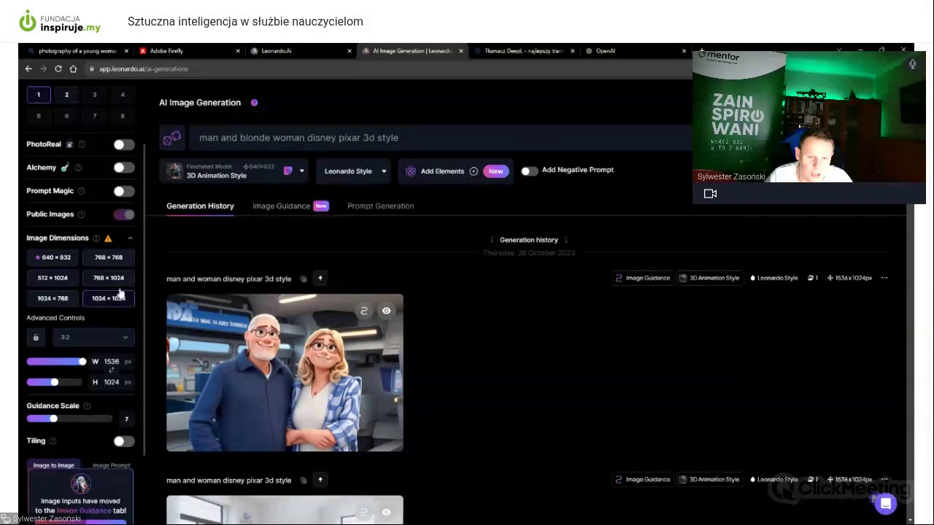
left_click(63, 299)
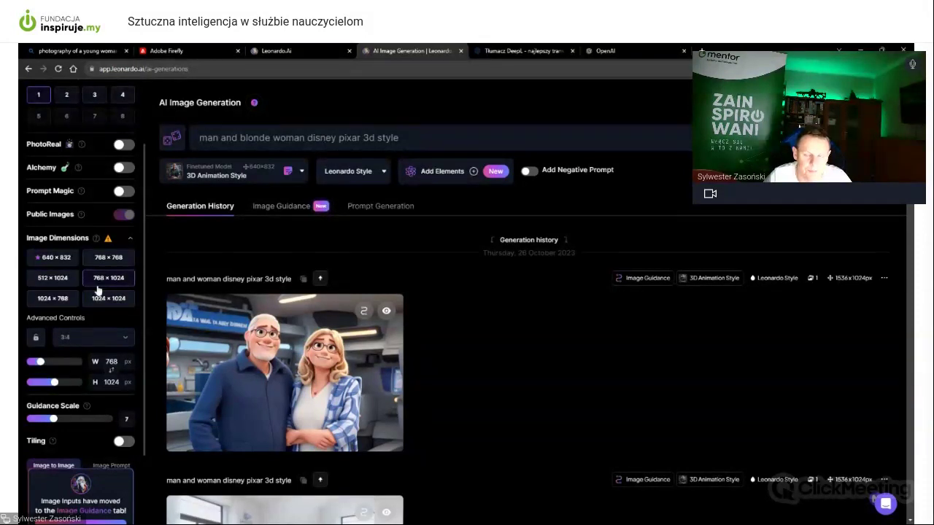
left_click(62, 304)
scroll(82, 300, "down", 2)
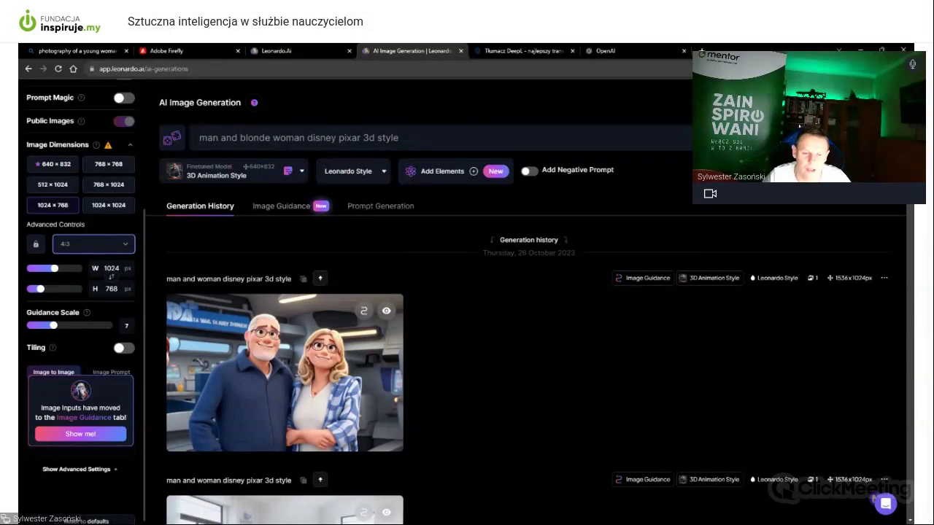
left_click(126, 247)
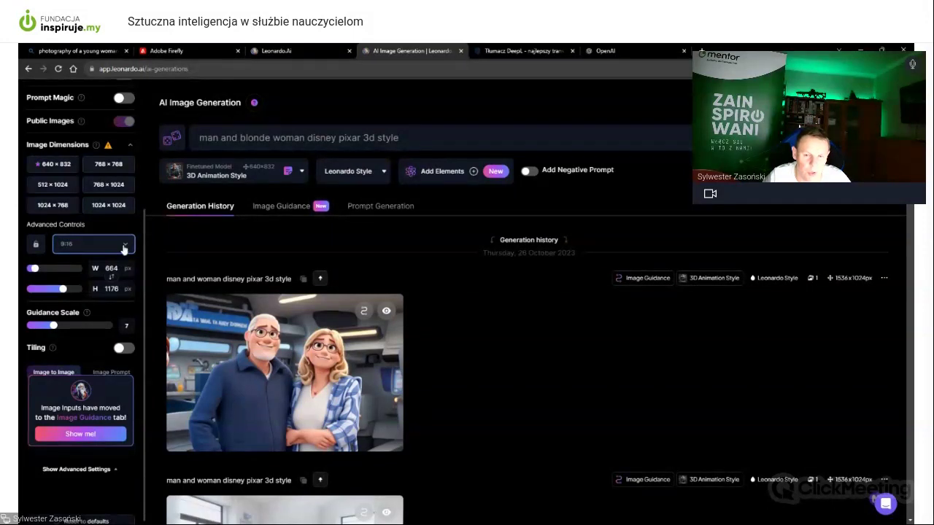
mouse_move(63, 289)
left_mouse_down()
mouse_move(88, 290)
mouse_move(65, 290)
left_mouse_up()
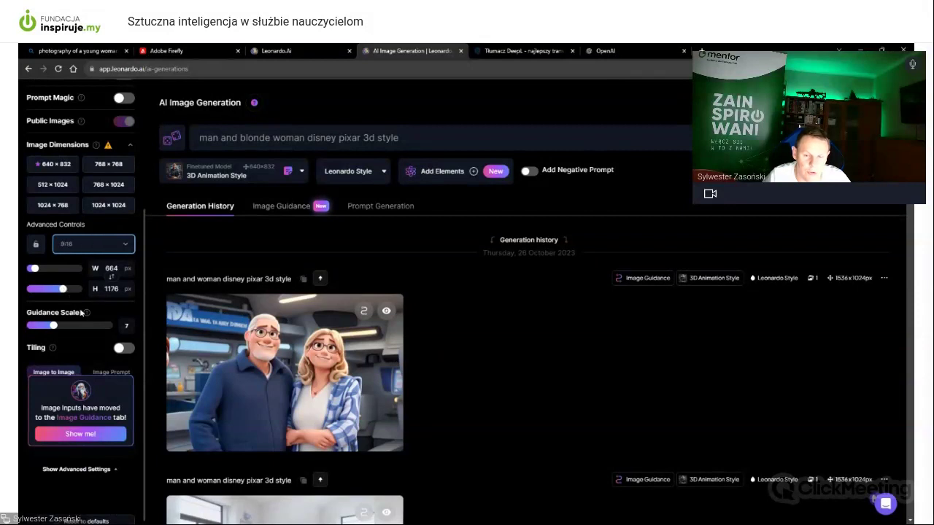
Raise the Guidance Scale to 20, read the note about it, and set it back down to 8
mouse_move(85, 313)
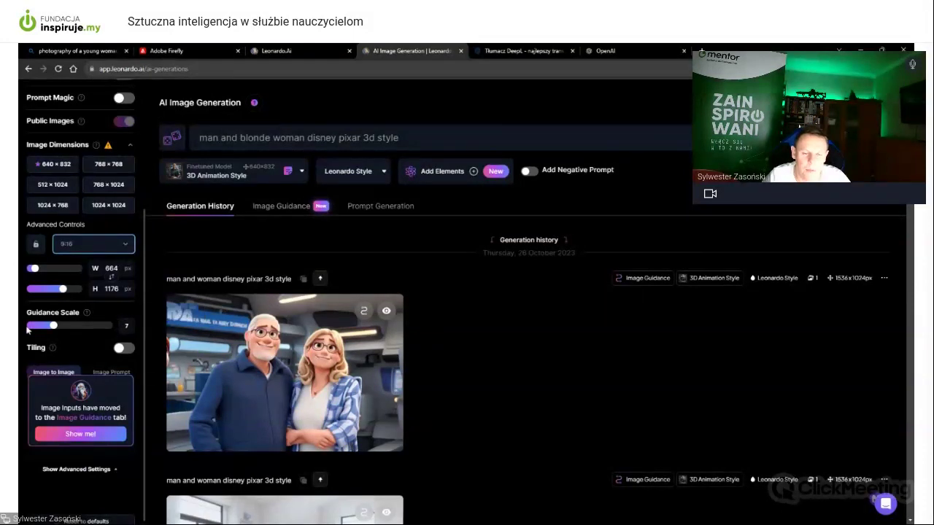
left_click(55, 327)
left_click_drag(55, 326, 113, 332)
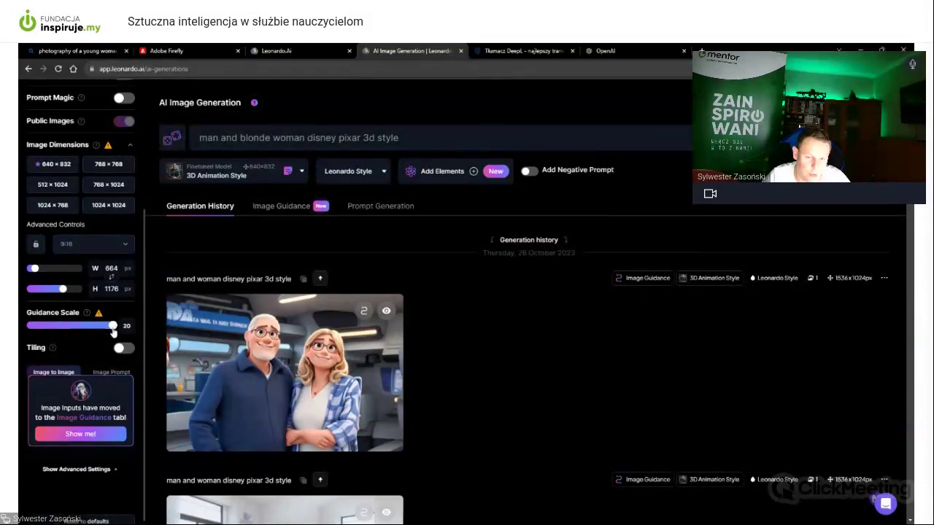
mouse_move(100, 318)
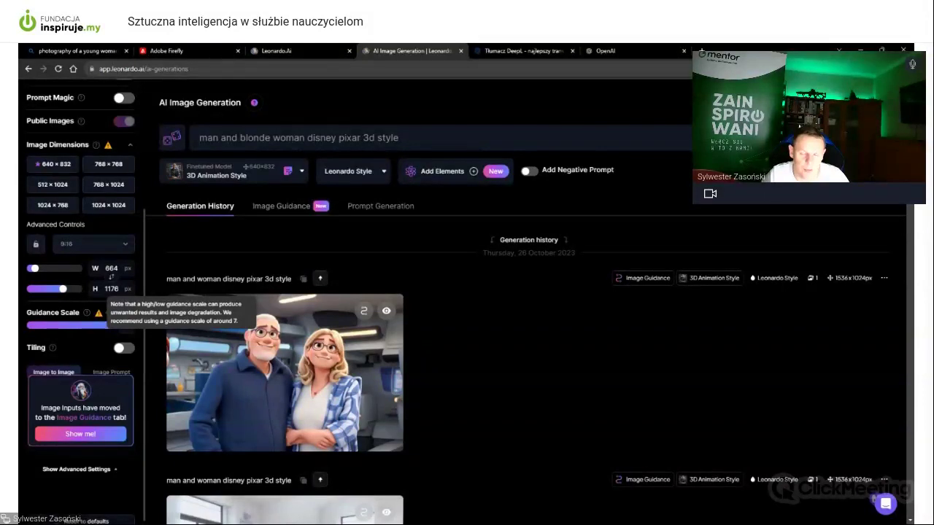
left_click_drag(123, 328, 58, 336)
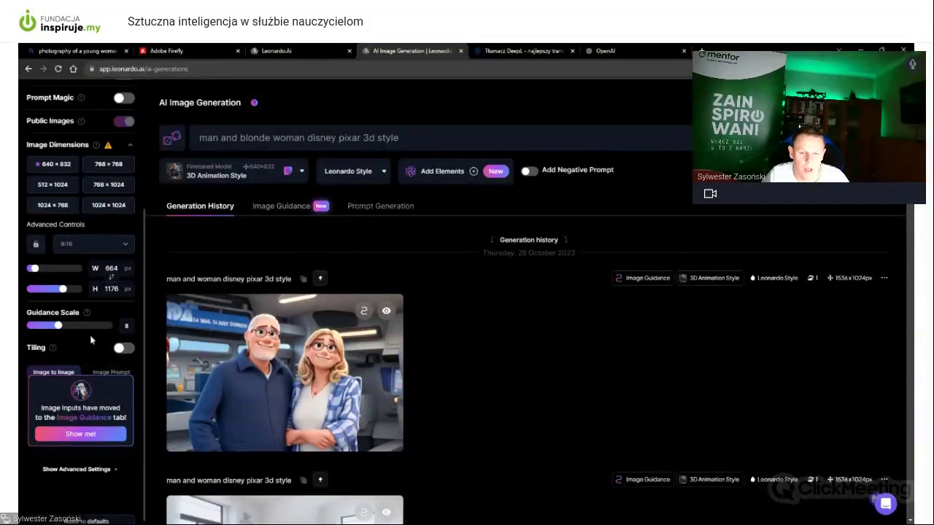
Open Image Guidance, expand the advanced generation settings and review the recommended sizes, fixed seed and scheduler options
scroll(99, 387, "down", 1)
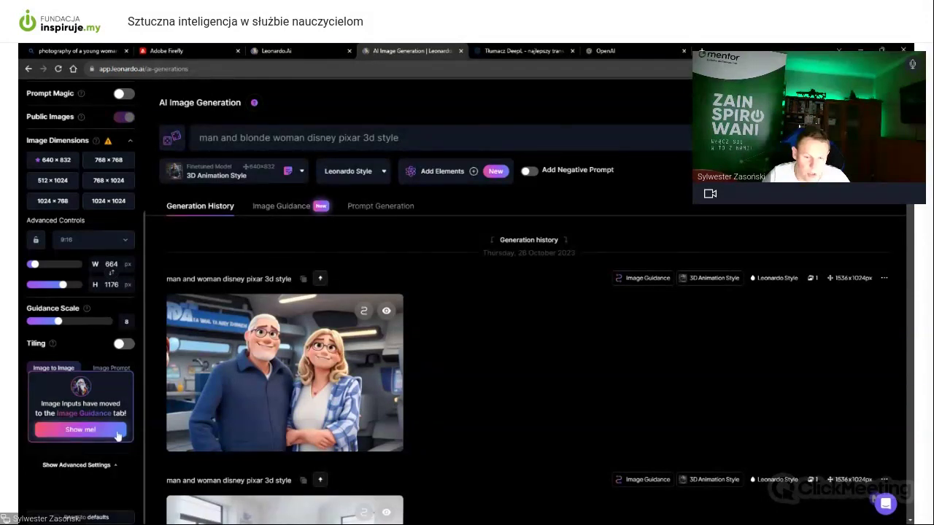
left_click(117, 432)
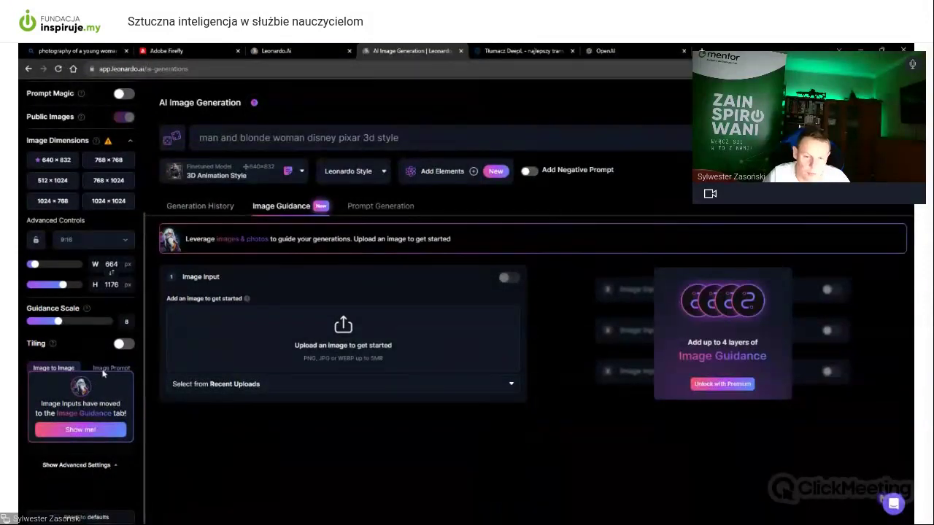
scroll(109, 368, "up", 2)
scroll(109, 368, "down", 2)
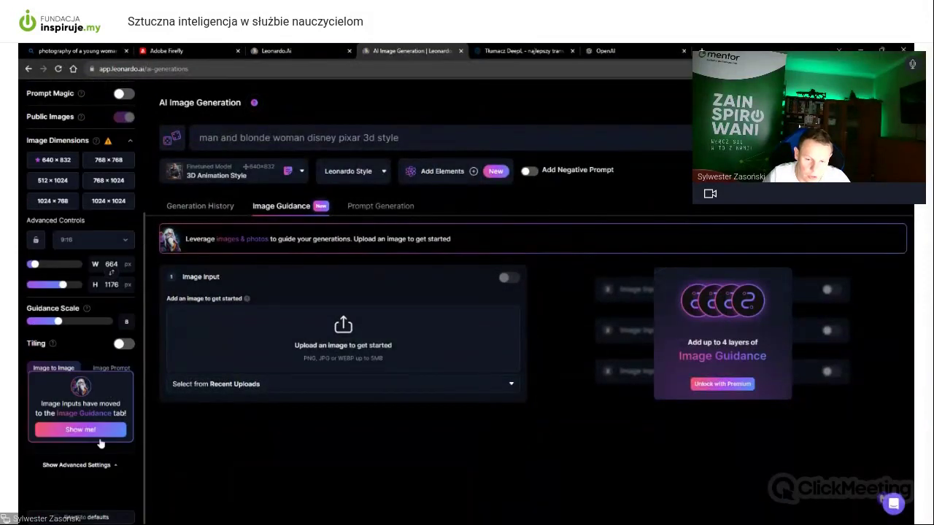
left_click(101, 465)
scroll(111, 438, "down", 3)
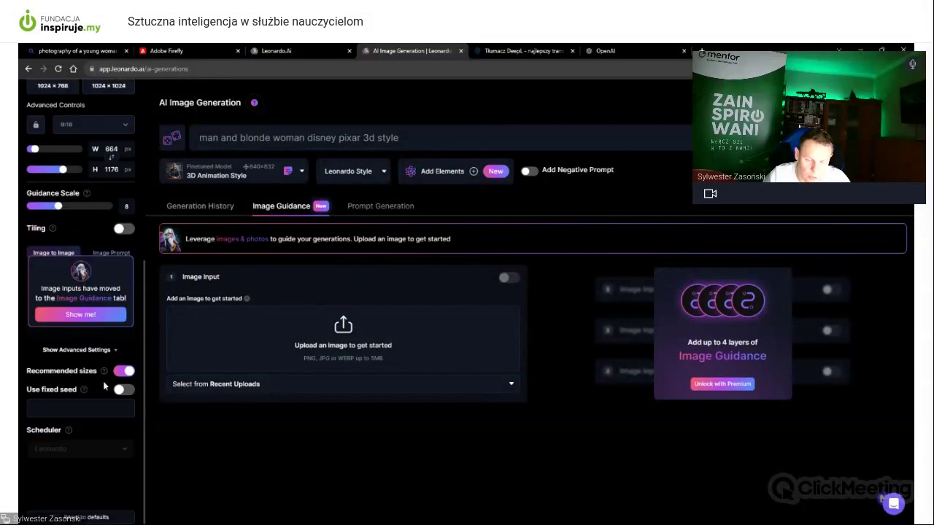
scroll(104, 387, "up", 6)
scroll(104, 386, "down", 5)
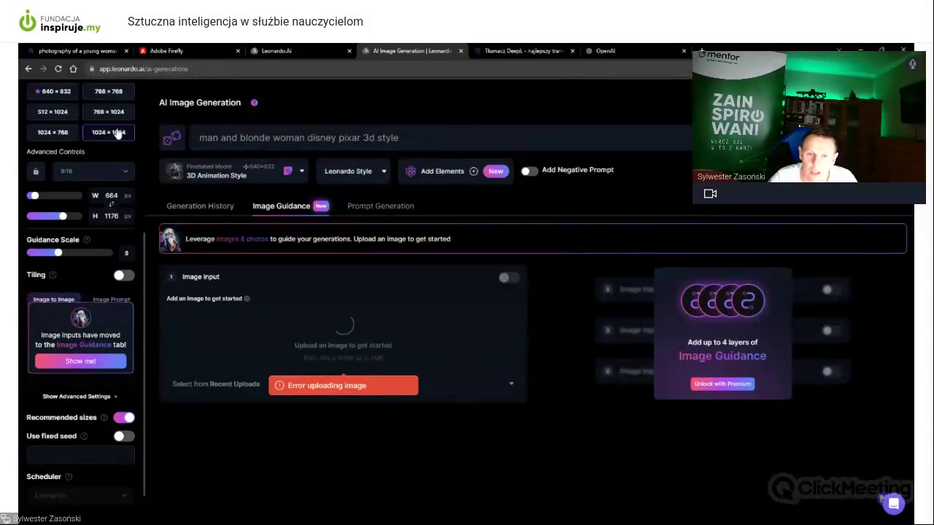
Reload the AI Image Generation page and reopen Image Guidance
left_click(58, 69)
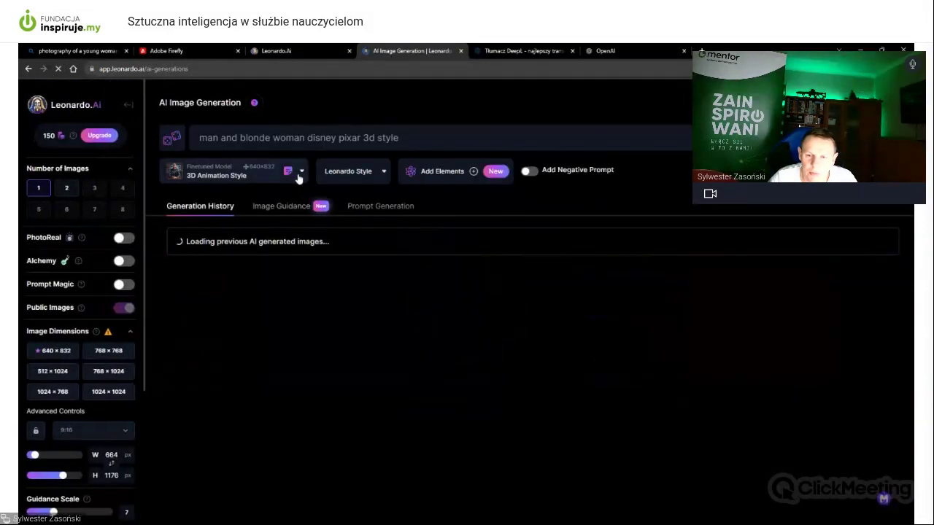
scroll(81, 292, "down", 3)
scroll(511, 292, "down", 2)
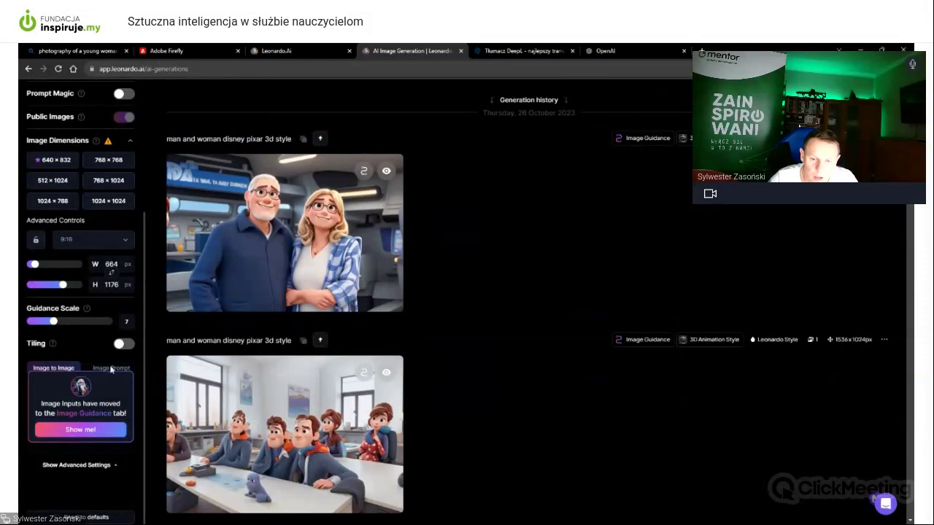
left_click(80, 430)
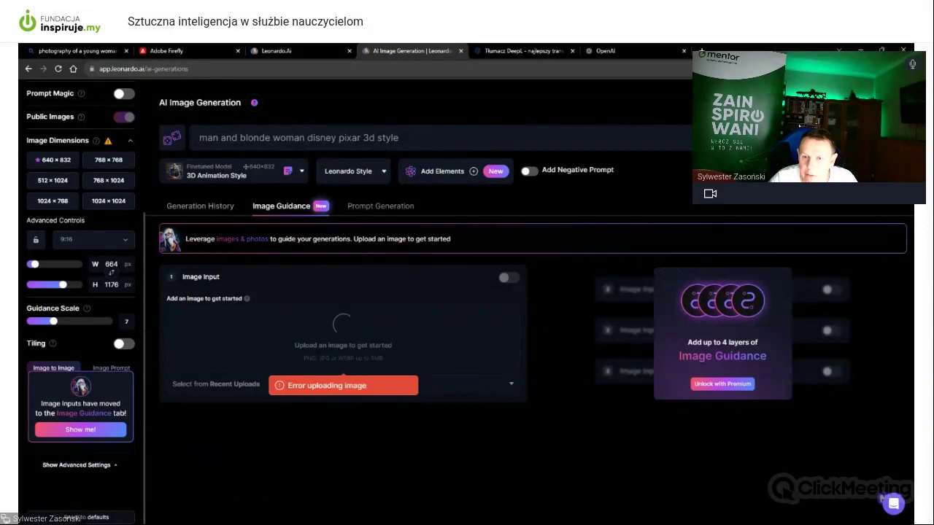
Highlight the hint about uploading an image, check the Generation History and return to Image Guidance
left_click_drag(451, 239, 334, 238)
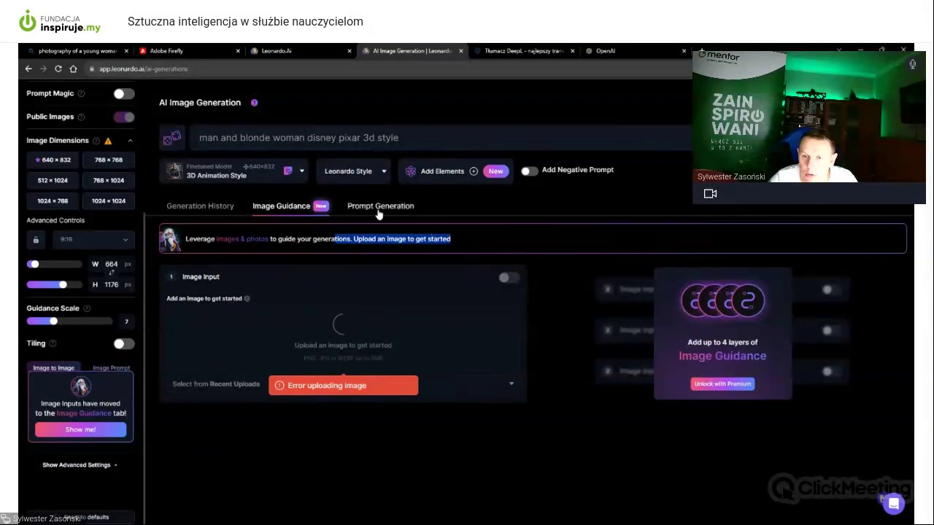
left_click(199, 206)
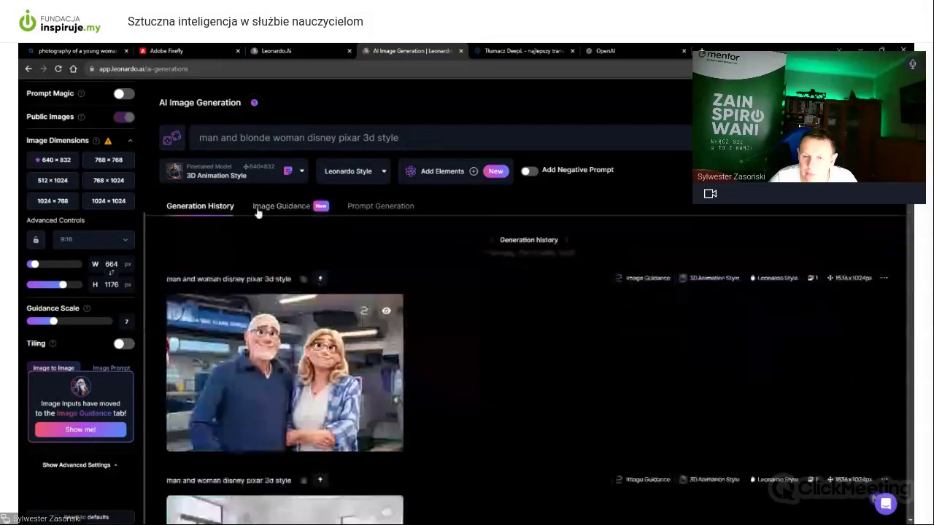
left_click(281, 207)
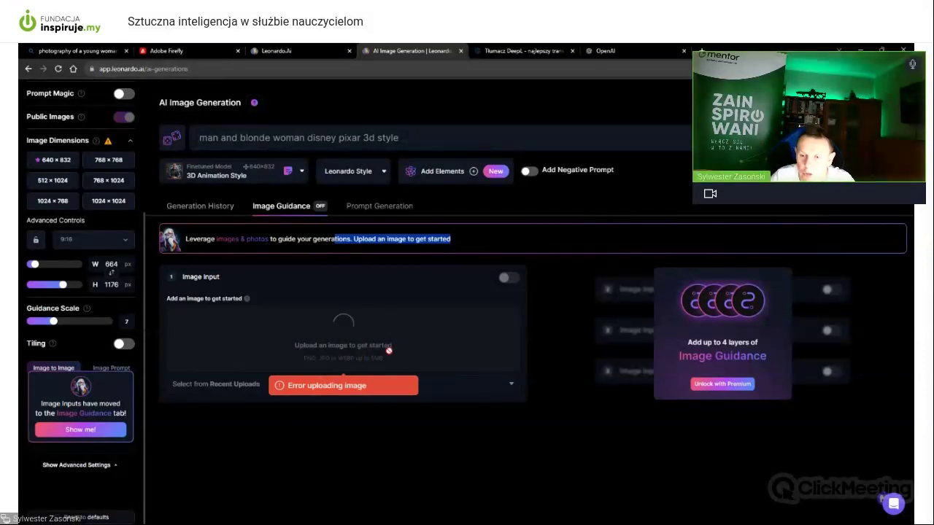
Reload the AI Image Generation page and upload the classroom photo as an Image to Image input in Image Guidance
left_click(58, 69)
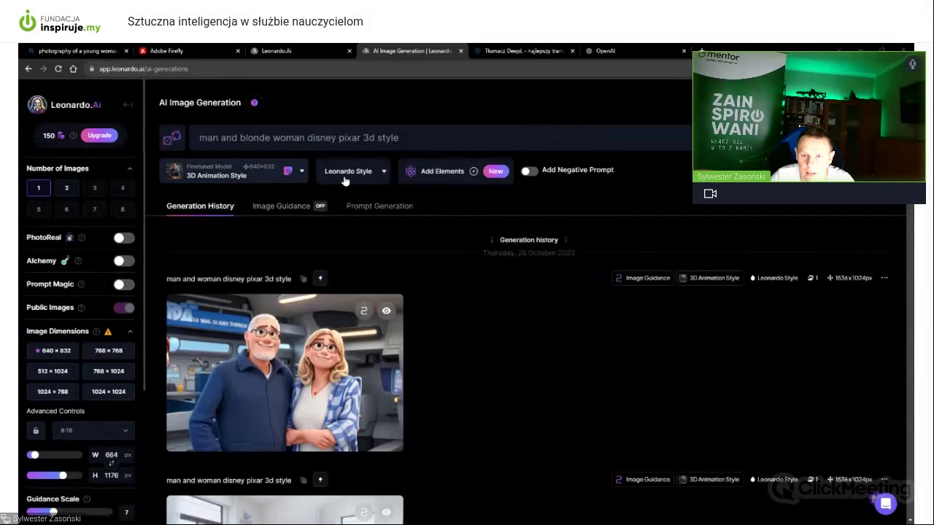
left_click(284, 207)
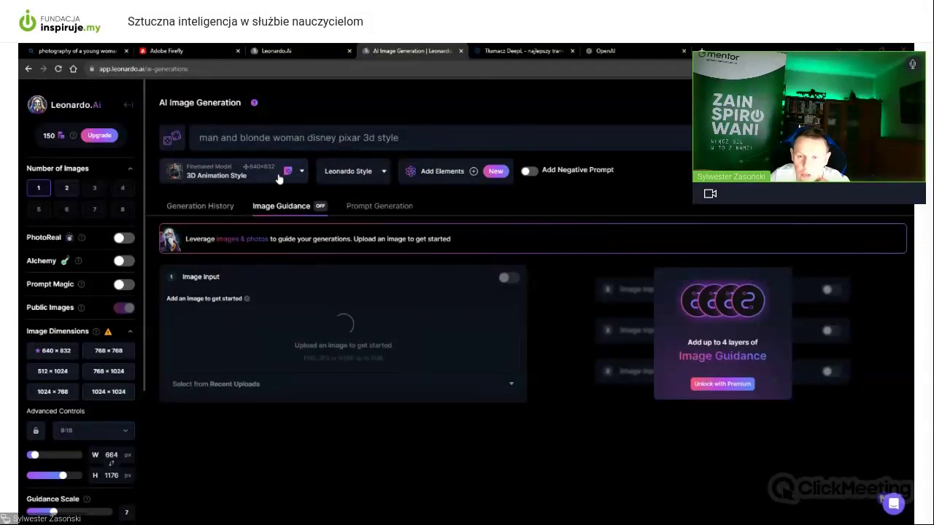
Review the list of available finetuned models without changing the selected one
left_click(253, 177)
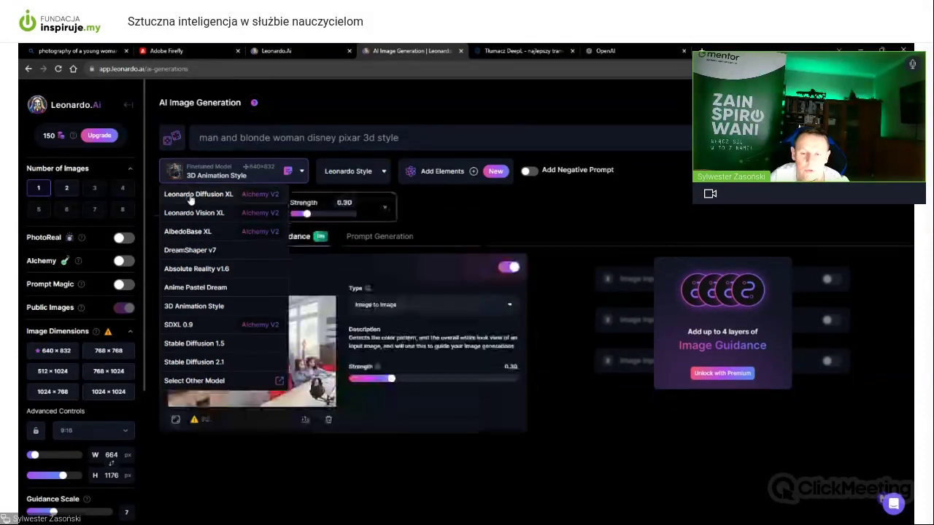
left_click(458, 213)
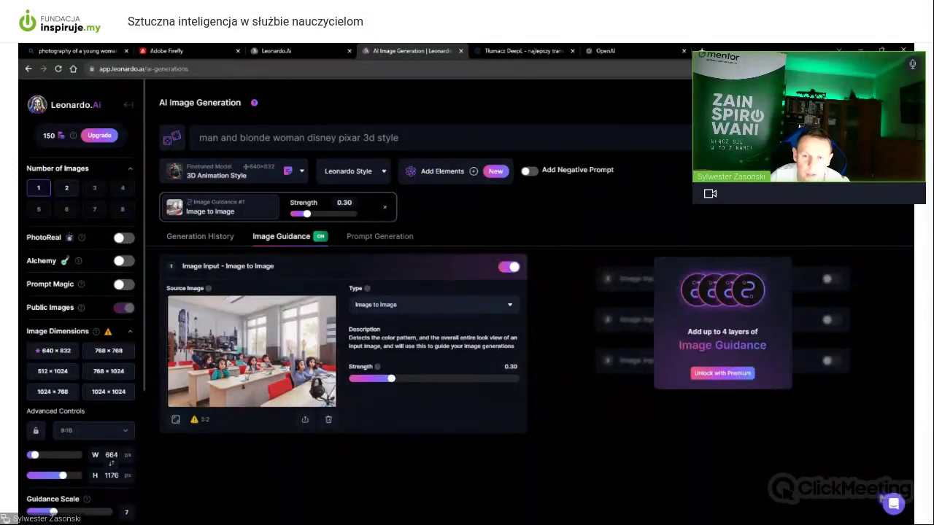
left_click(225, 176)
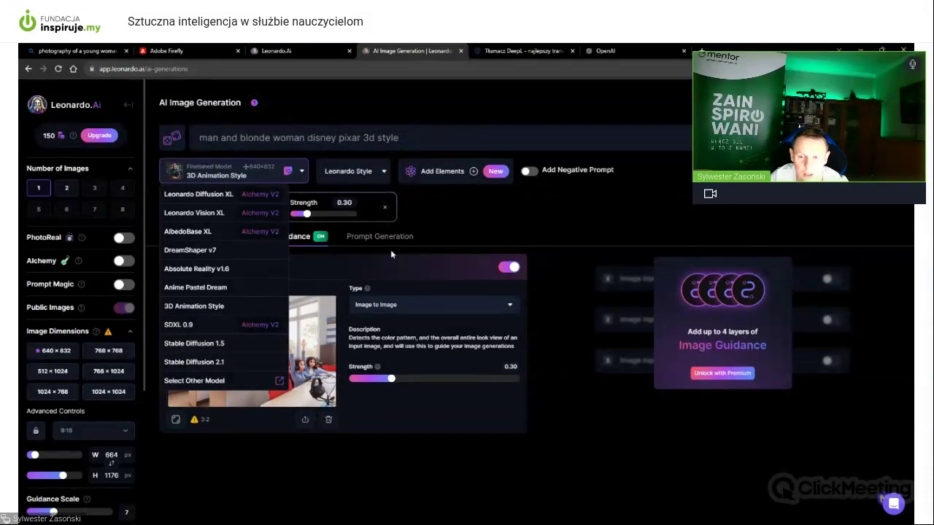
left_click(453, 247)
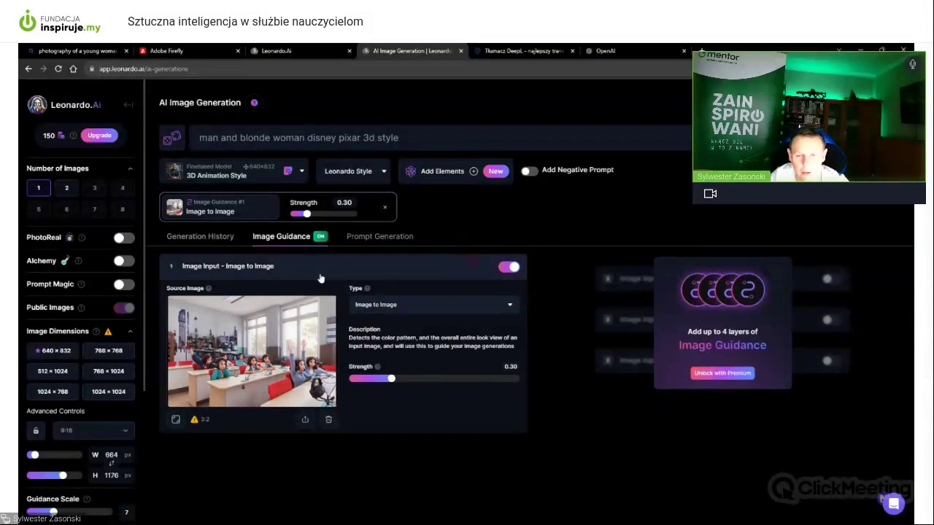
Turn off the Image to Image input and choose Leonardo Diffusion XL as the finetuned model
left_click(510, 268)
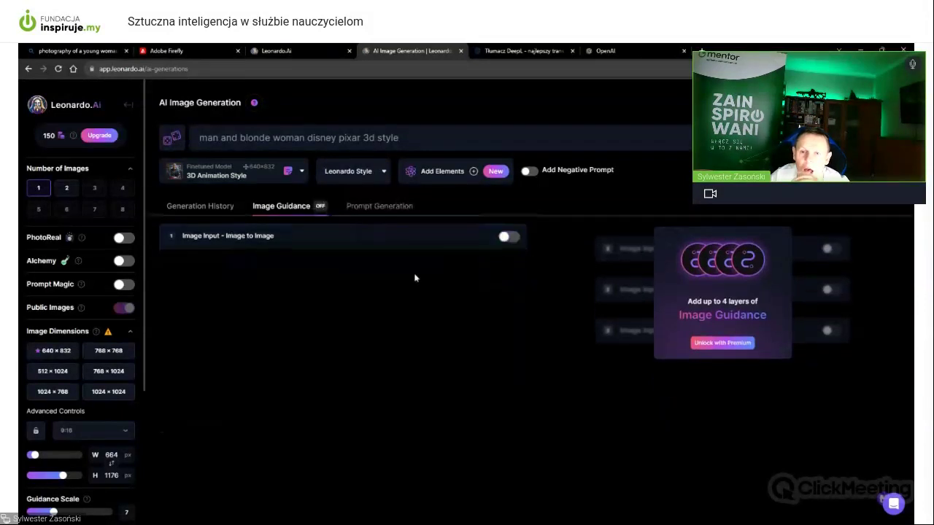
left_click_drag(401, 138, 121, 133)
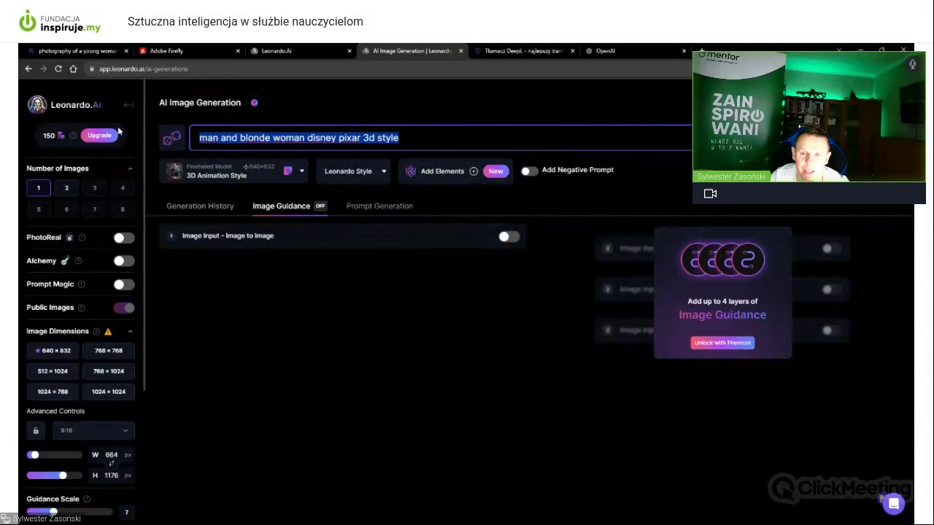
left_click(211, 173)
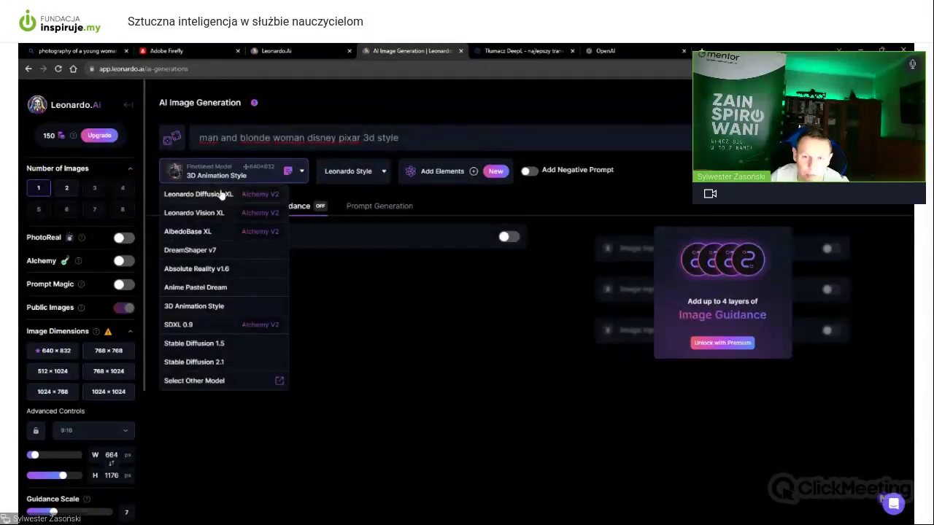
left_click(221, 189)
Replace the prompt with "quokka in a santa hat drinking cola under the christmas tree"
triple_click(298, 138)
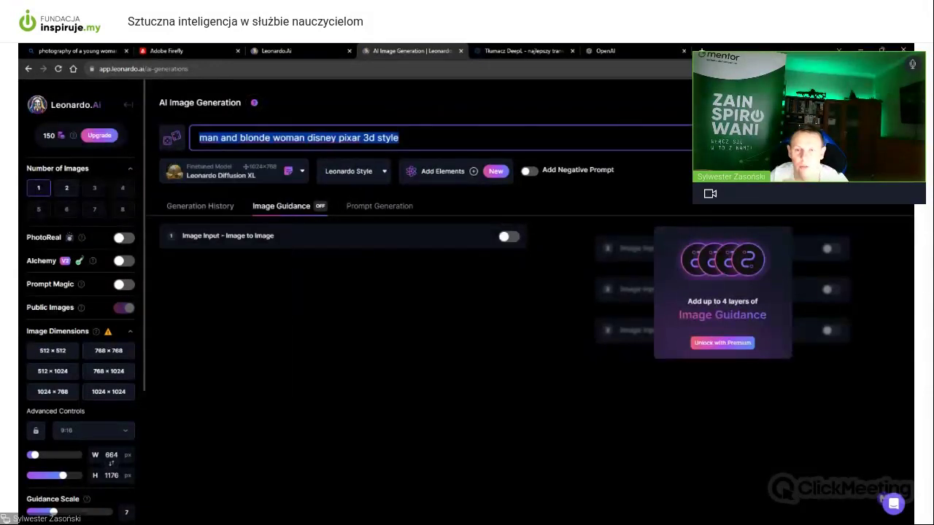
key("BackSpace")
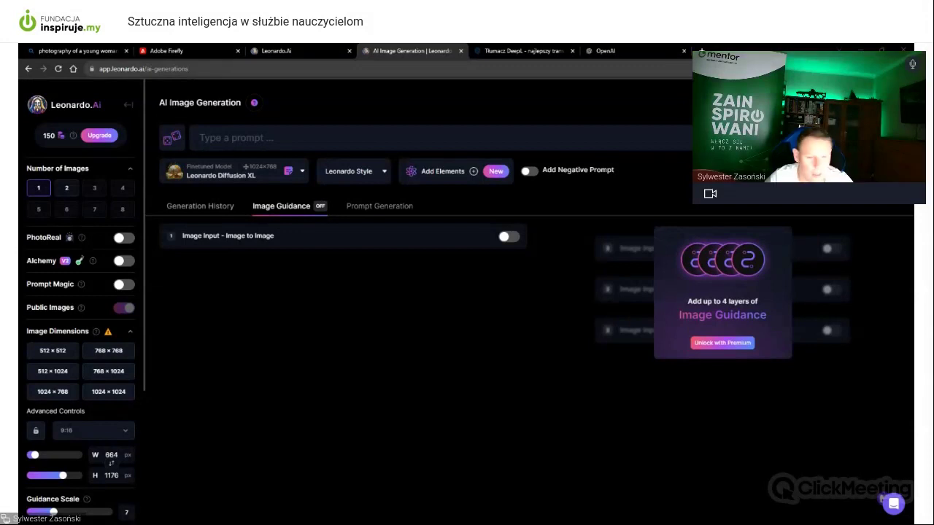
left_click(218, 137)
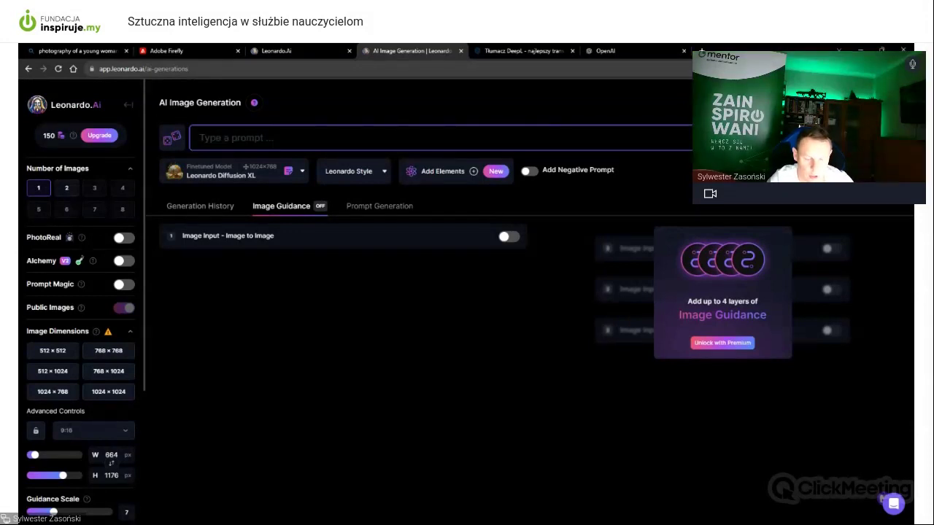
type("qu")
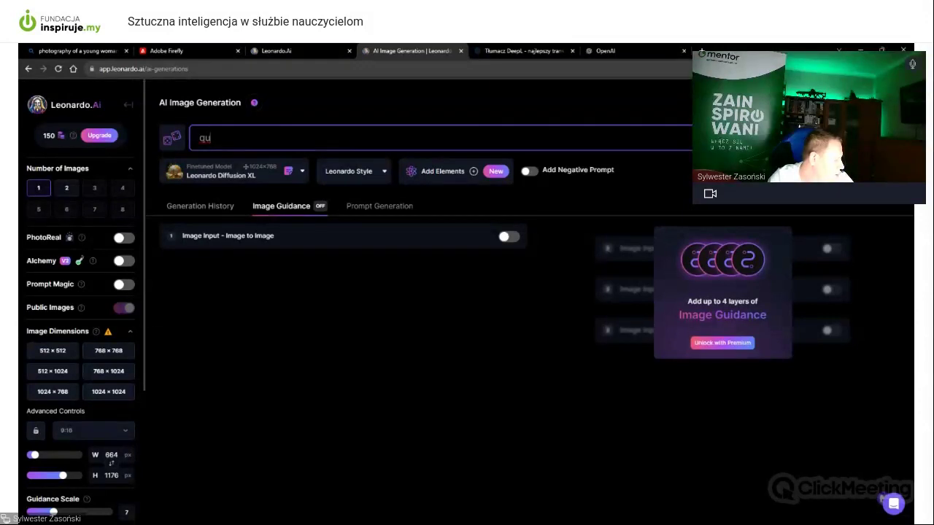
type("okka")
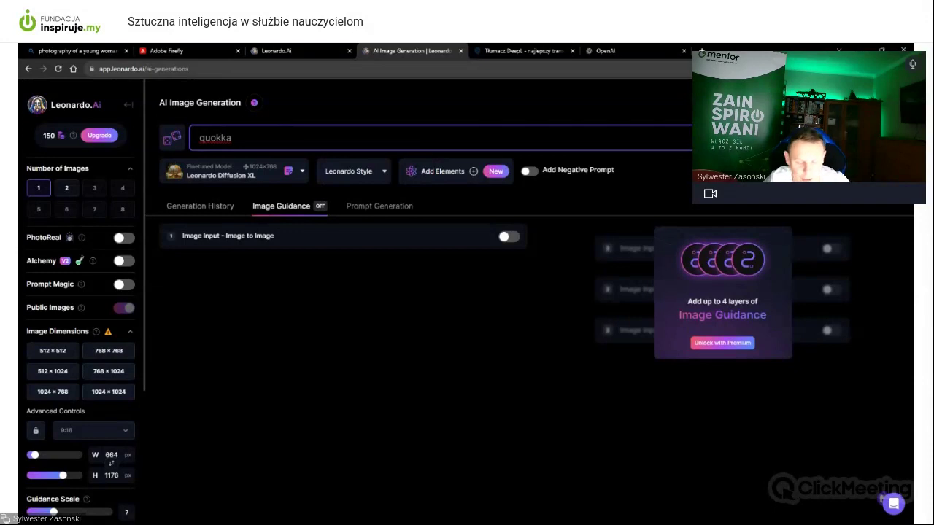
type(" drinking cola under the christmas tree")
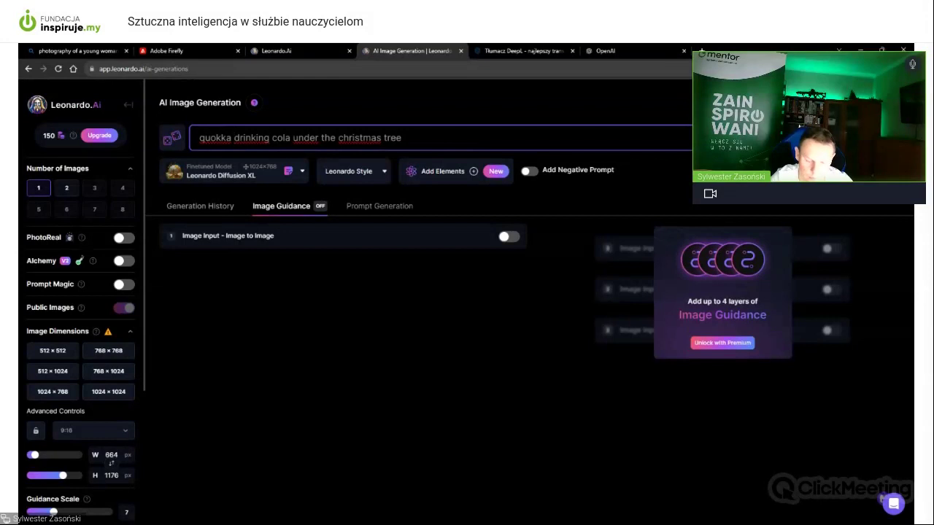
type("in a santa h")
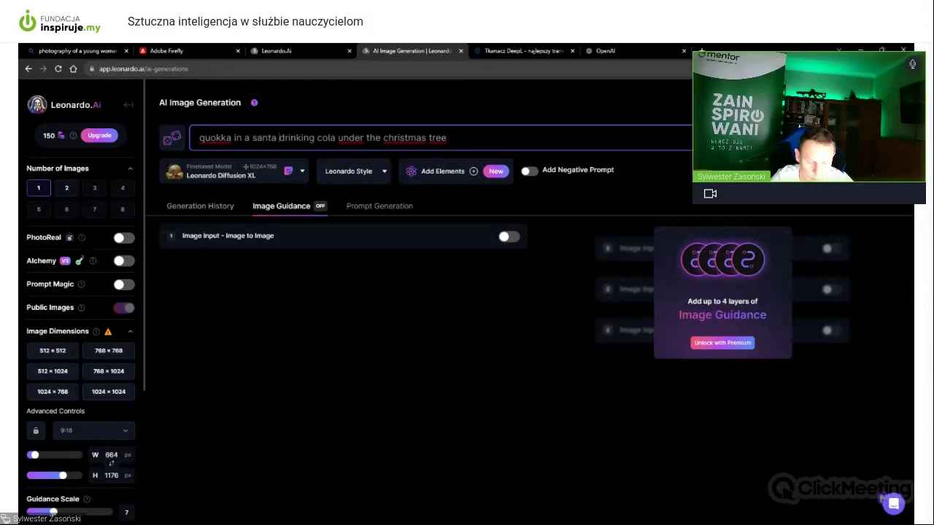
type("at")
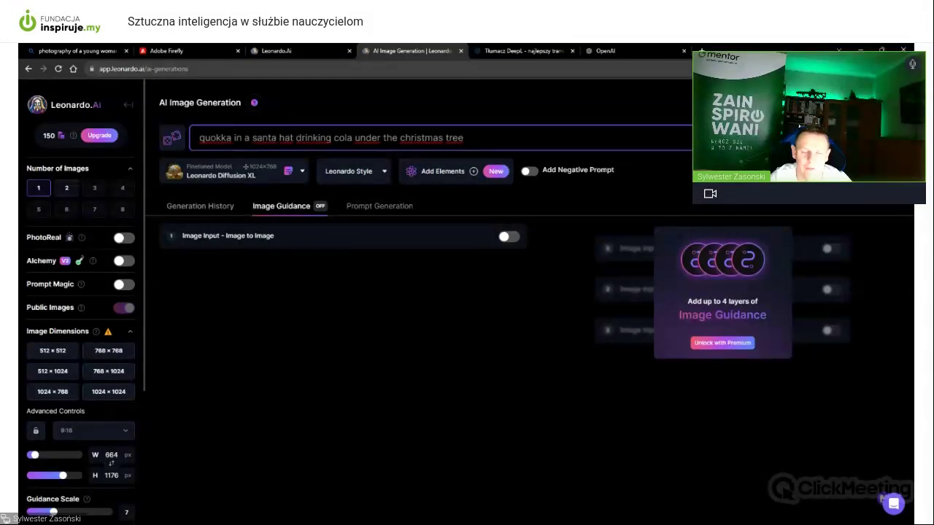
Generate one image with Leonardo Diffusion XL and Prompt Magic turned on, and show it in the Generation History
left_click(262, 173)
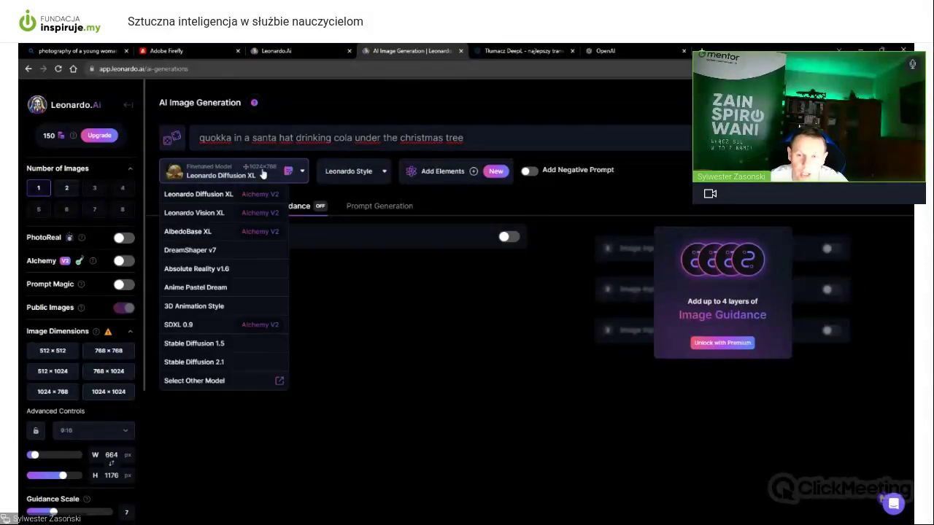
left_click(225, 196)
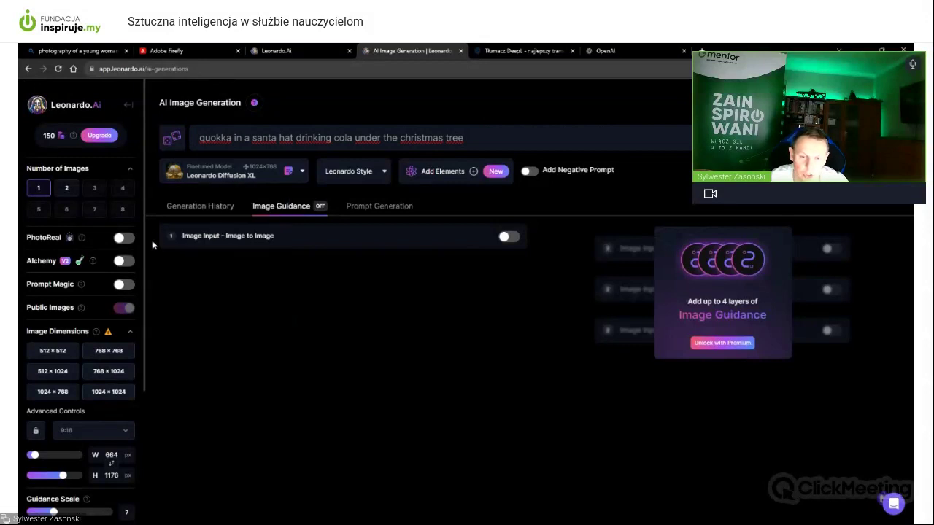
left_click(122, 286)
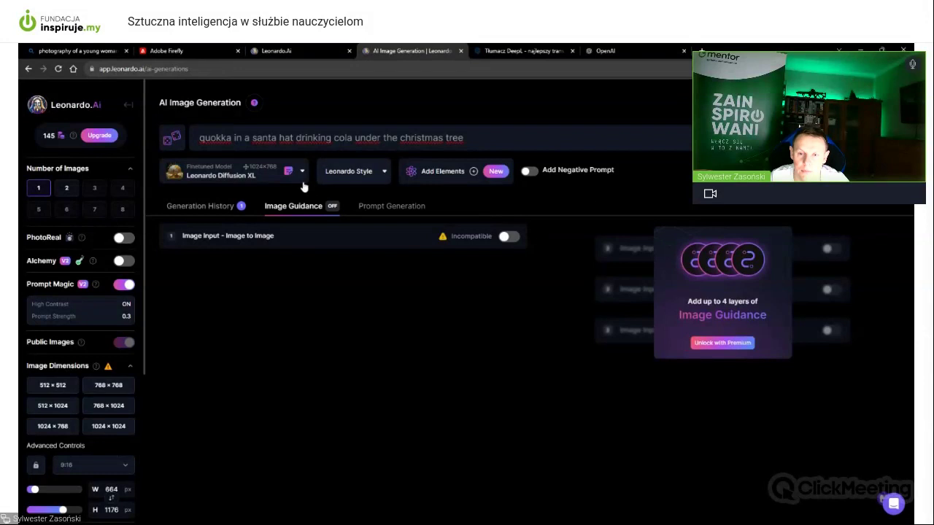
left_click(213, 209)
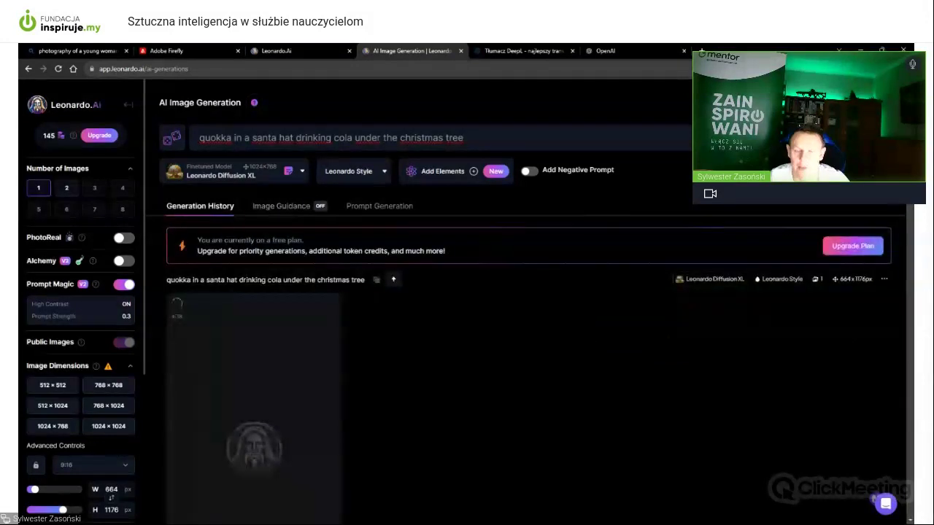
Generate the same quokka prompt with the Leonardo Vision XL model and again with AlbedoBase XL
left_click(254, 180)
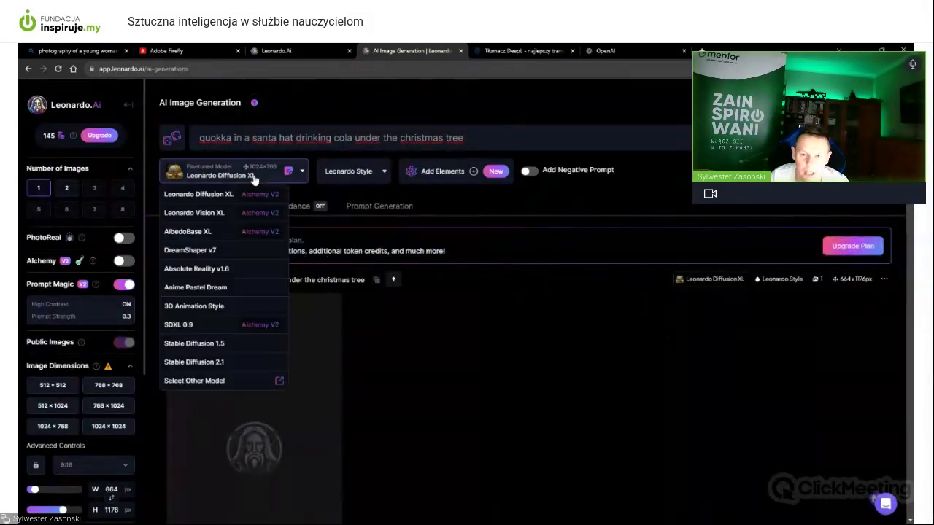
left_click(214, 217)
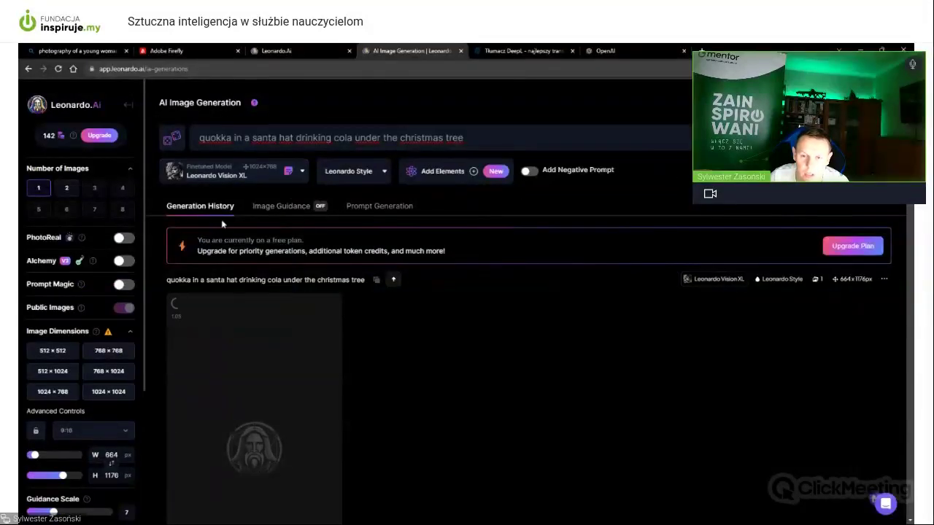
left_click(218, 173)
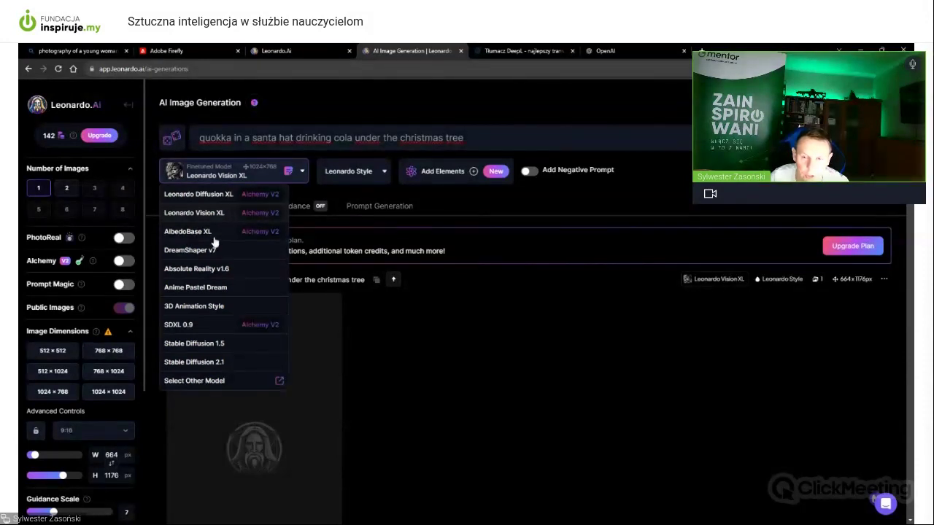
left_click(212, 234)
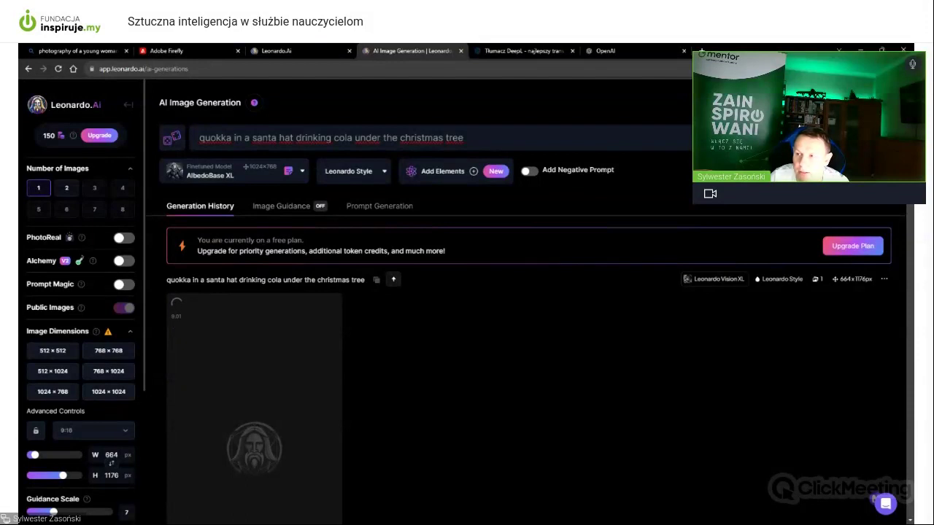
View the quokka image made with Leonardo Diffusion XL enlarged, and close the preview
scroll(290, 271, "down", 1)
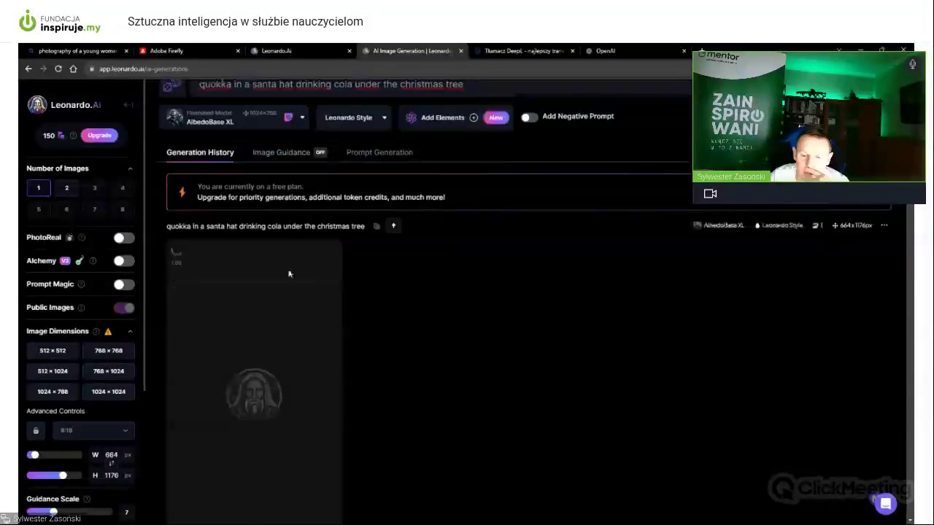
scroll(286, 273, "down", 3)
scroll(276, 276, "down", 3)
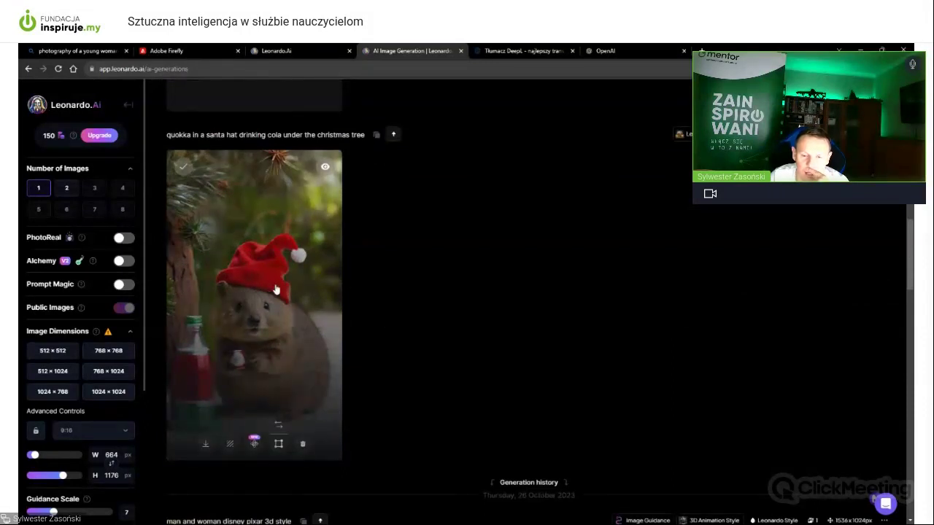
left_click(276, 290)
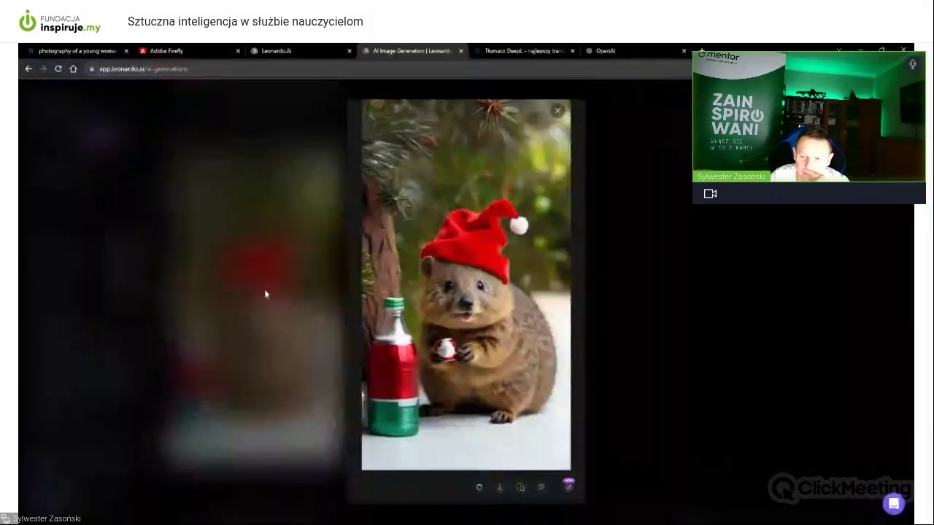
left_click(295, 307)
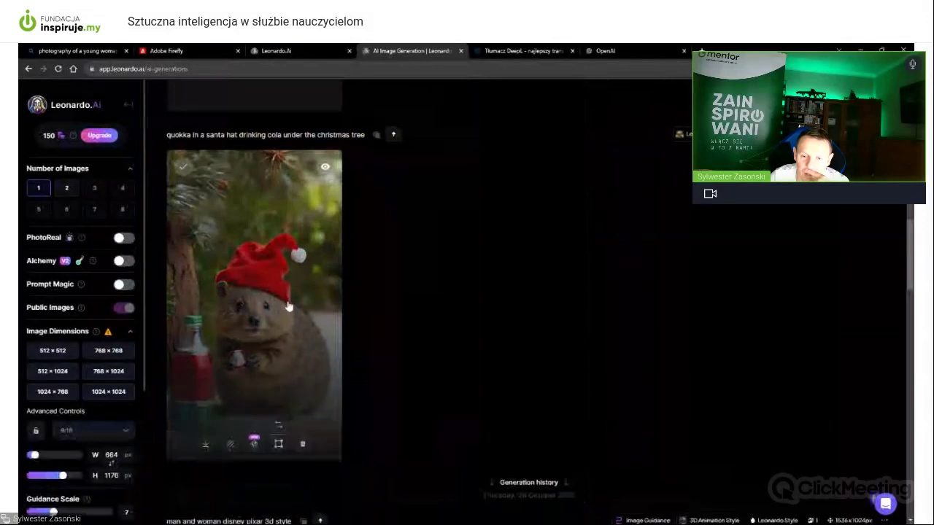
View the quokka image made with Leonardo Vision XL enlarged, and close the preview
scroll(284, 310, "up", 4)
scroll(279, 294, "up", 1)
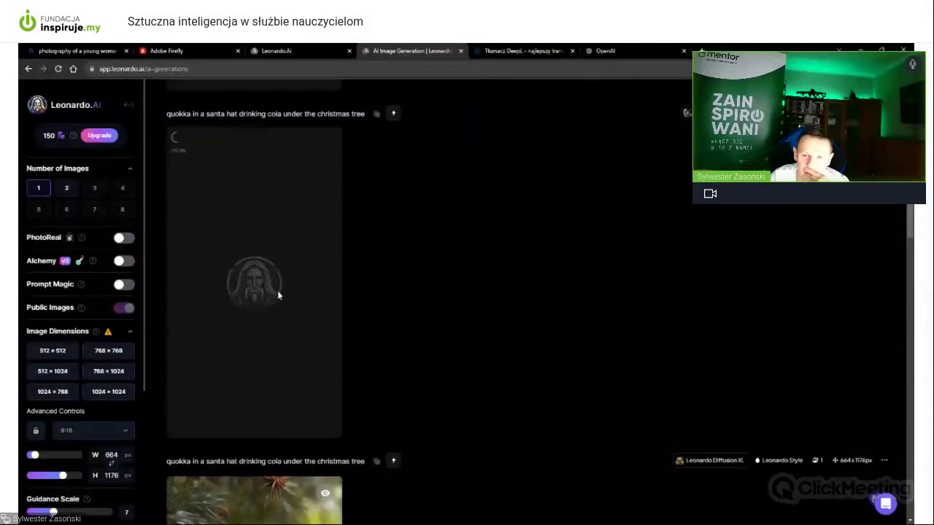
scroll(277, 290, "up", 2)
scroll(274, 293, "up", 5)
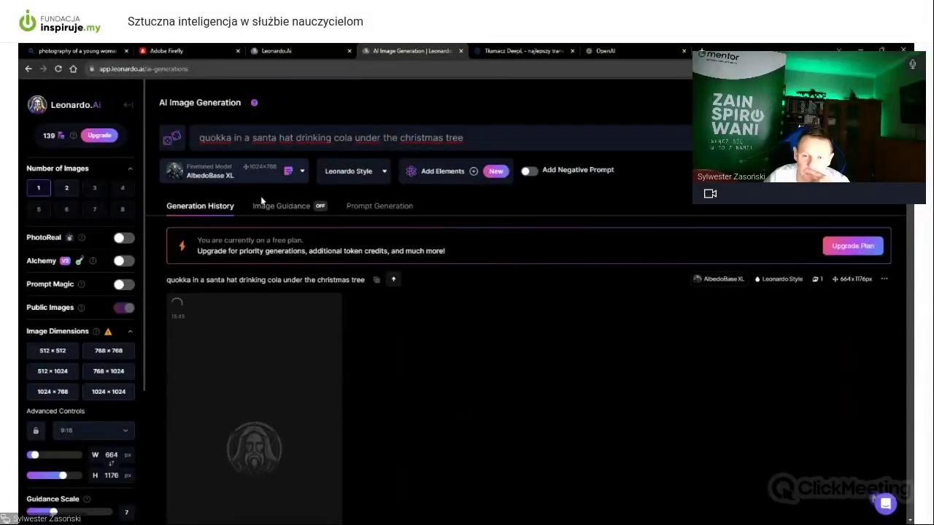
scroll(246, 283, "down", 7)
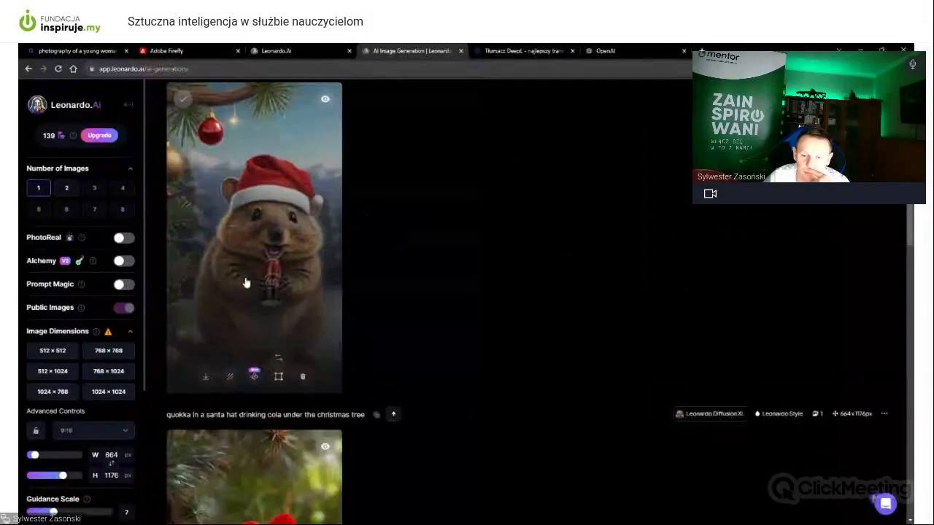
left_click(265, 246)
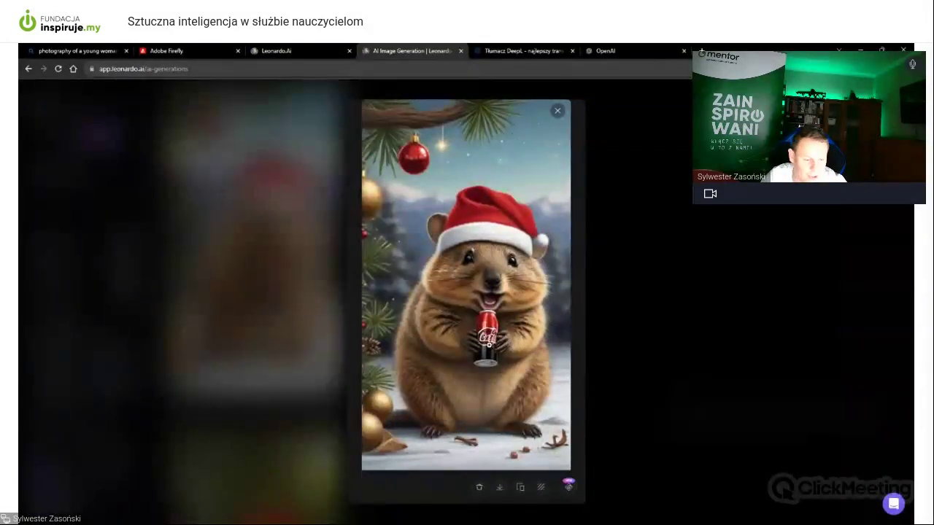
left_click(609, 292)
Open the enlarged preview of the quokka image made with AlbedoBase XL
scroll(311, 263, "down", 2)
scroll(292, 264, "up", 2)
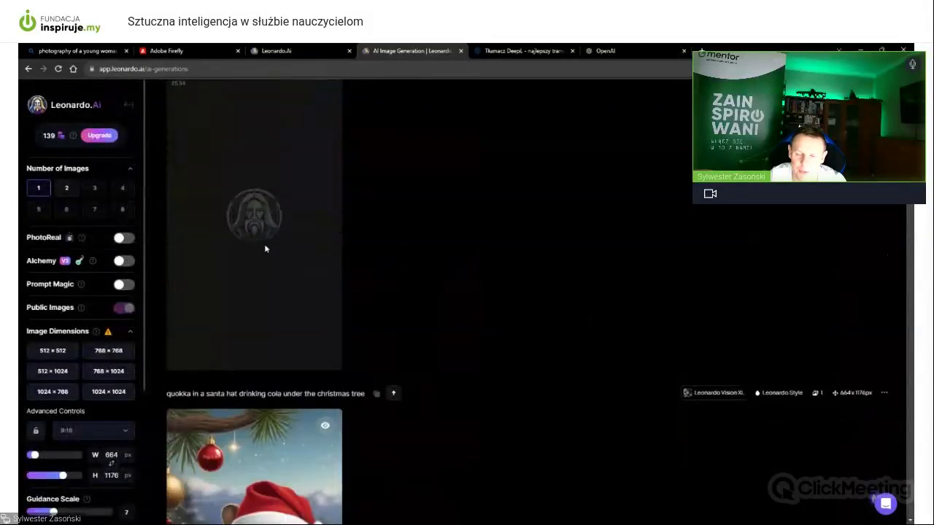
scroll(266, 252, "up", 3)
left_click(277, 280)
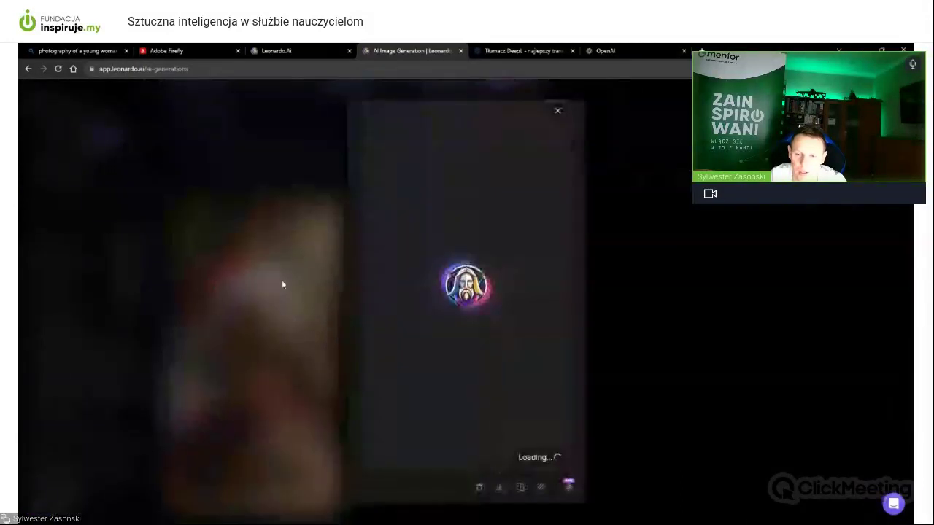
Close the AlbedoBase XL image preview and generate the same quokka prompt with the DreamShaper v7 model
left_click(626, 329)
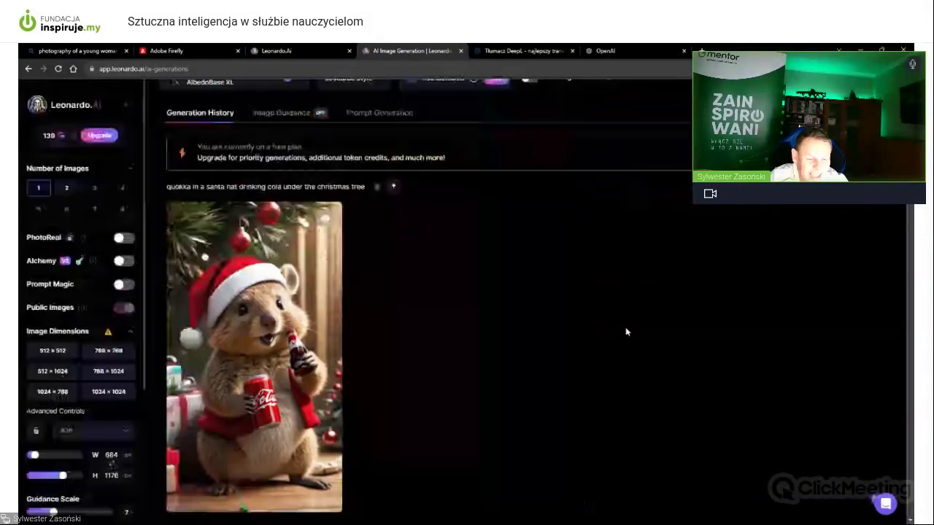
scroll(382, 189, "up", 2)
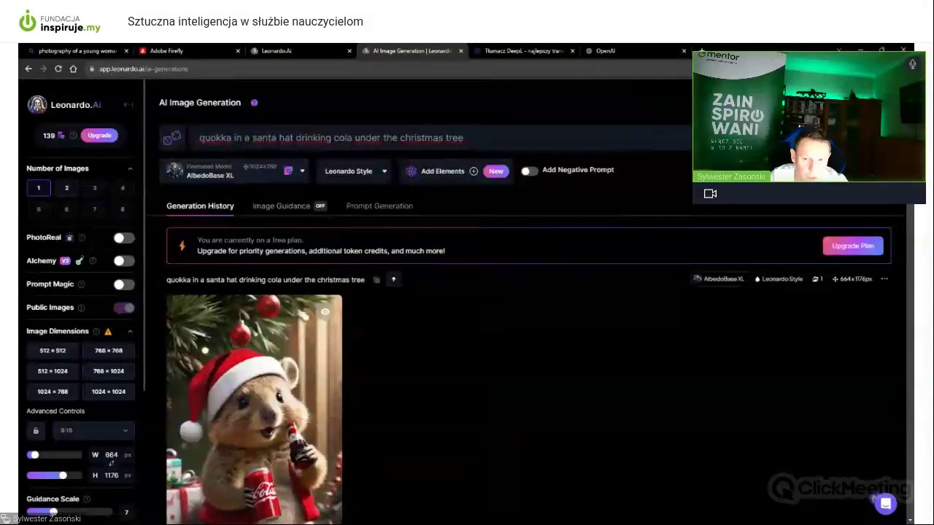
left_click(257, 170)
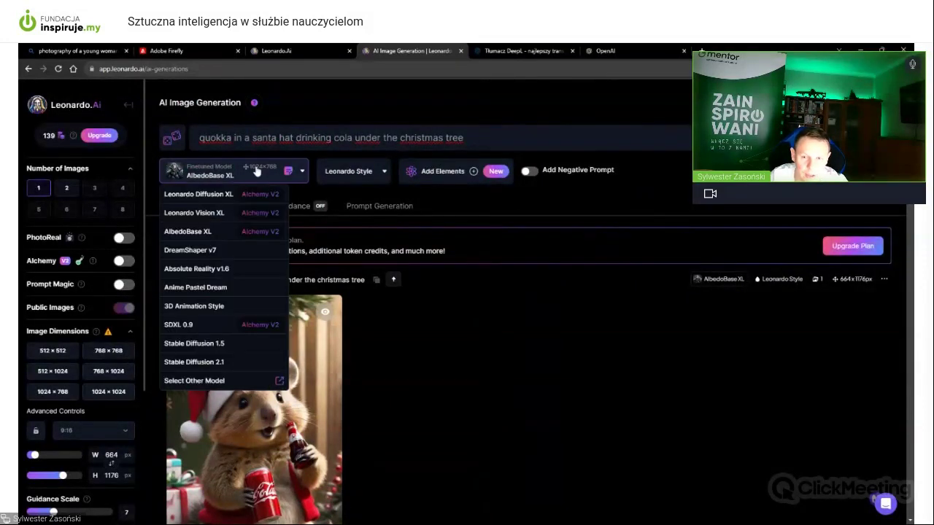
left_click(244, 242)
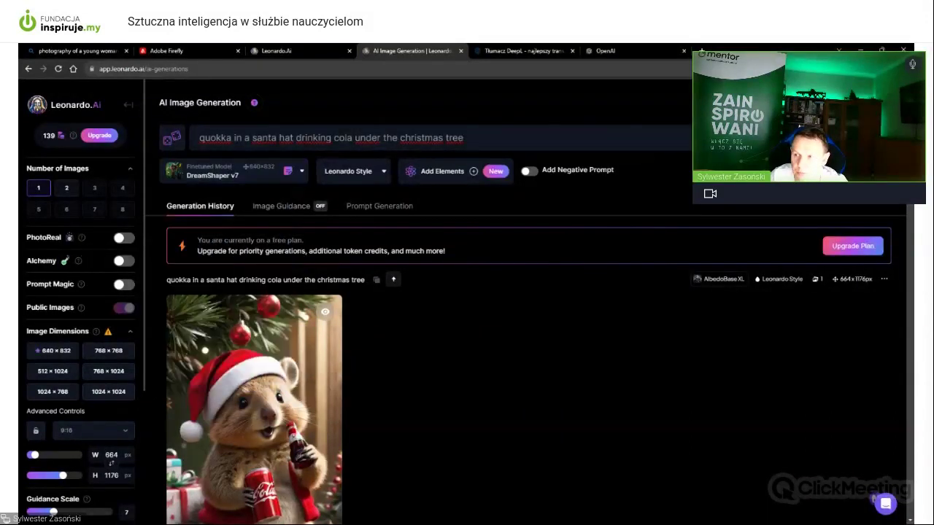
Switch the finetuned model to Absolute Reality v1.6 and look through the earlier images in the generation history
left_click(246, 175)
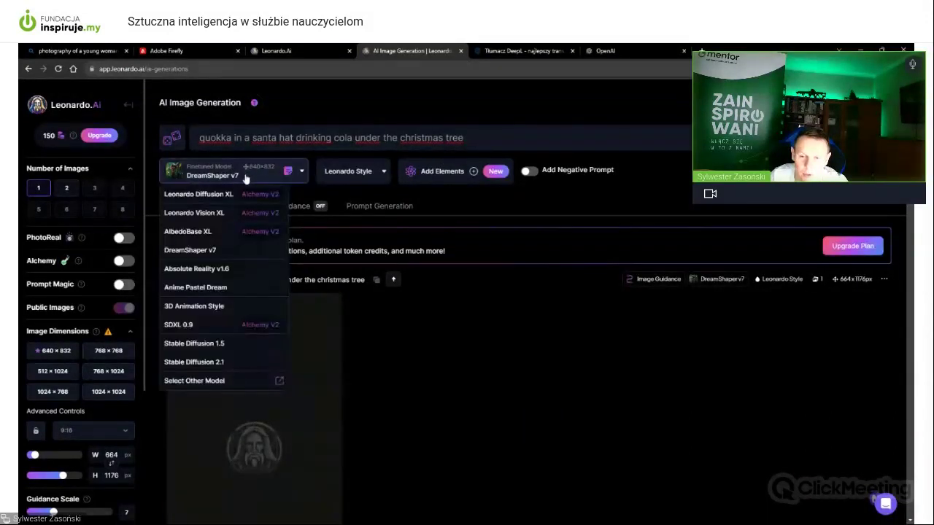
left_click(240, 269)
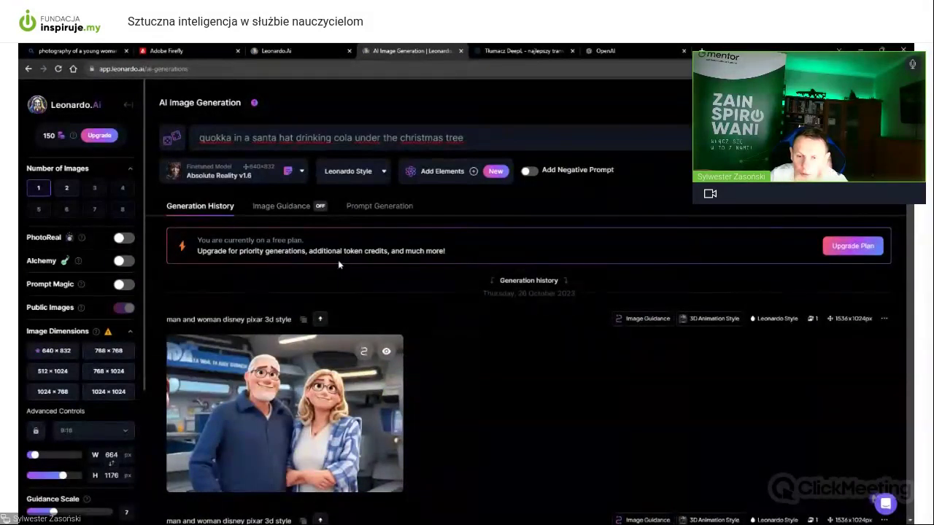
scroll(339, 263, "down", 3)
scroll(339, 263, "down", 10)
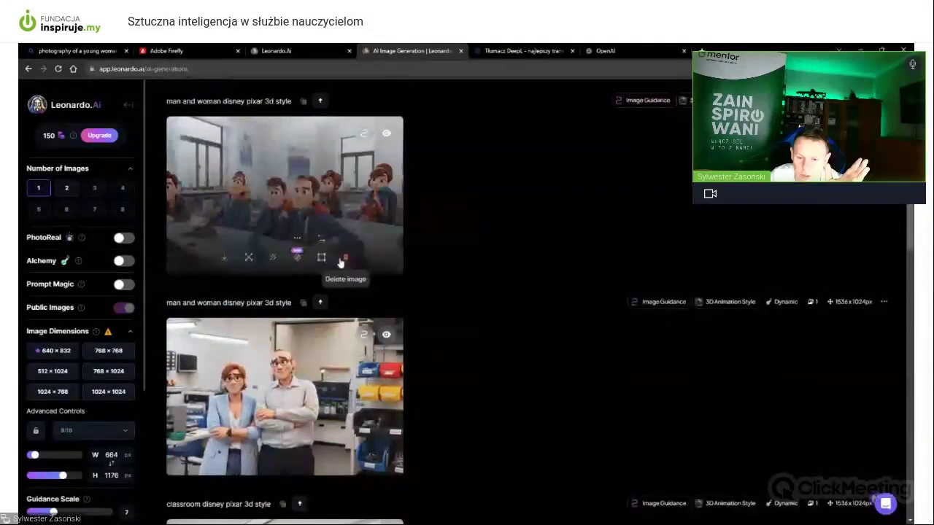
scroll(339, 262, "up", 12)
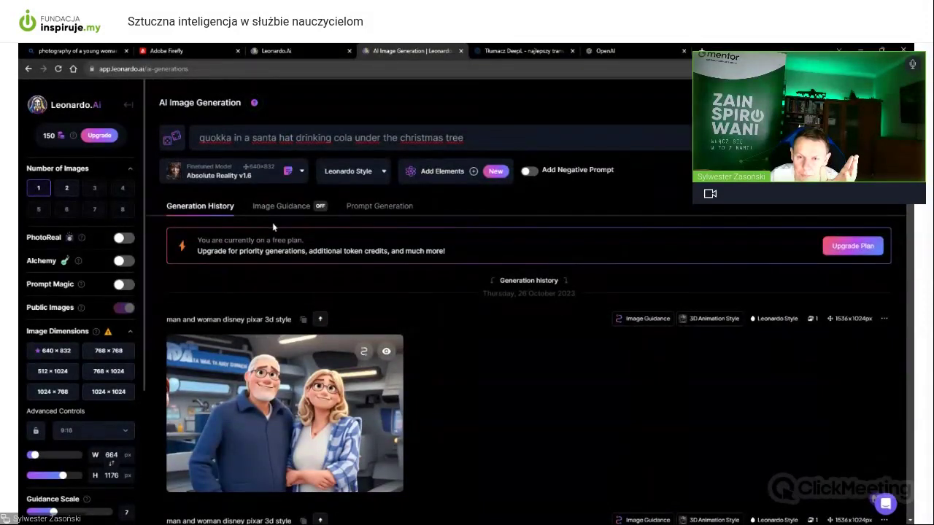
Switch the finetuned model back to DreamShaper v7 and generate the quokka prompt again
left_click(268, 178)
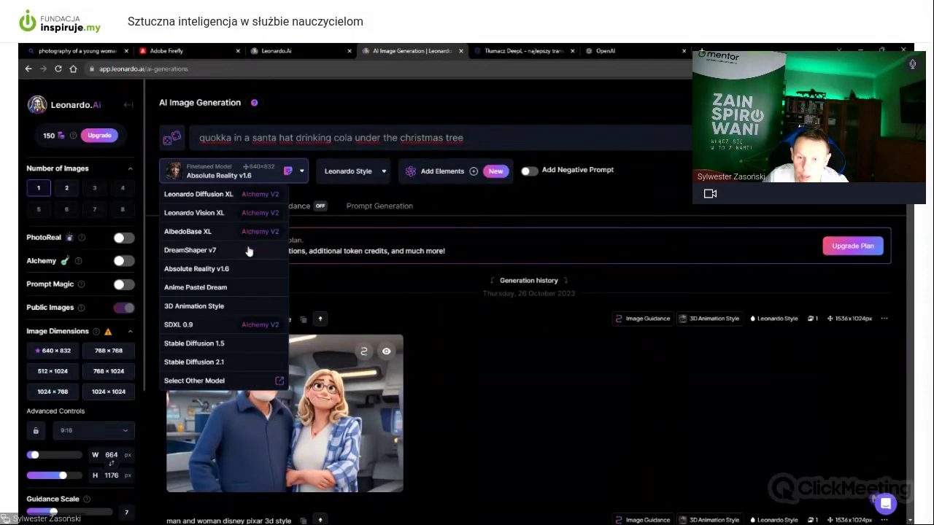
left_click(248, 246)
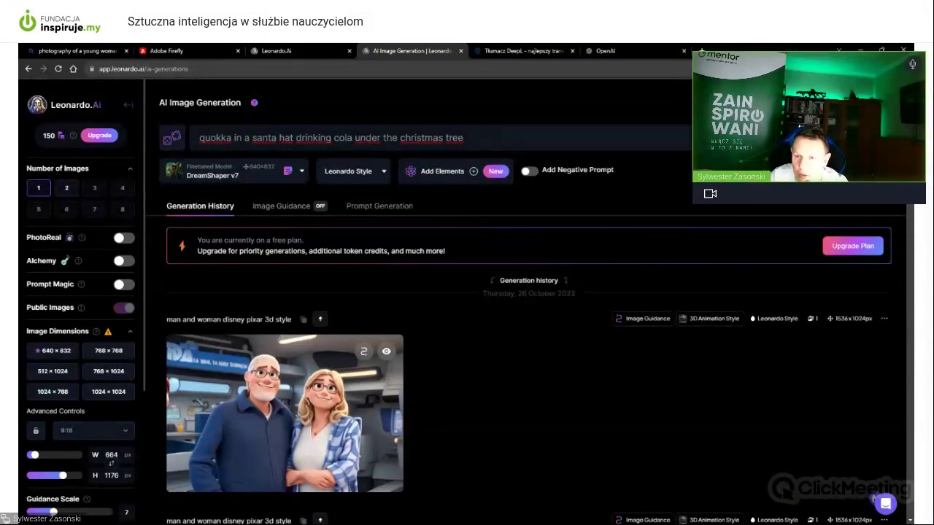
left_click(853, 137)
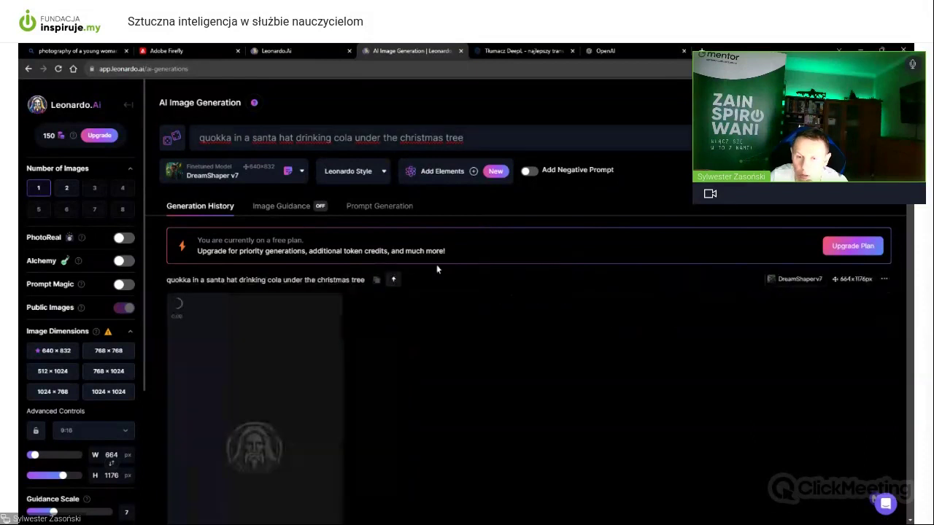
View the earlier DreamShaper v7 quokka image enlarged, close the preview, and check the newest DreamShaper v7 result
scroll(433, 274, "down", 7)
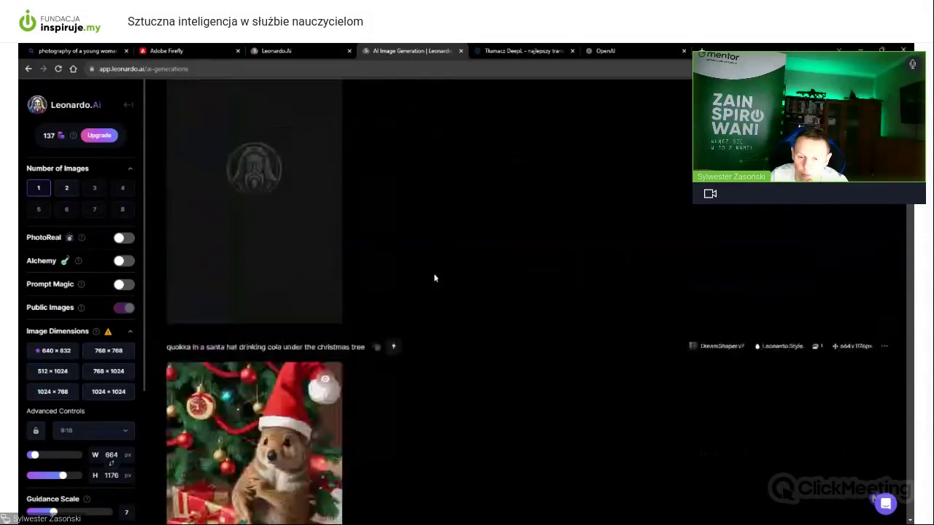
scroll(433, 278, "down", 3)
scroll(430, 280, "up", 3)
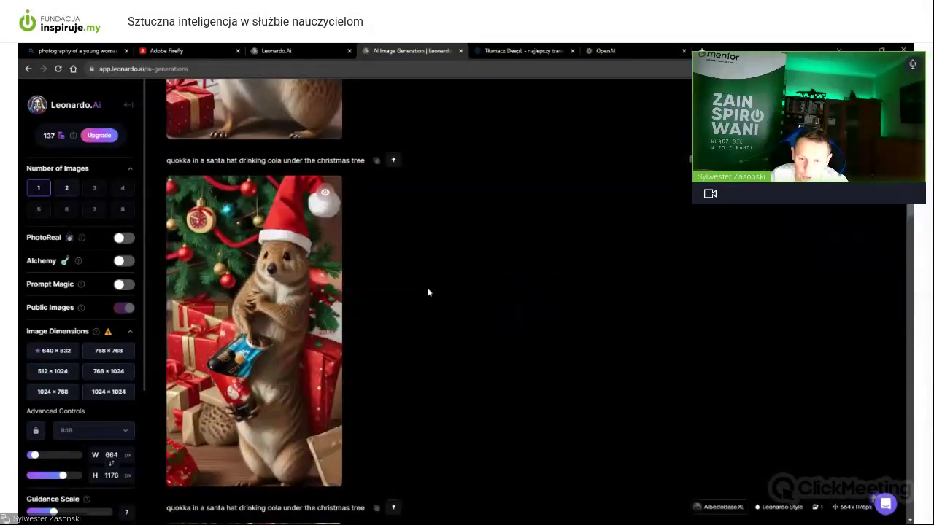
left_click(243, 356)
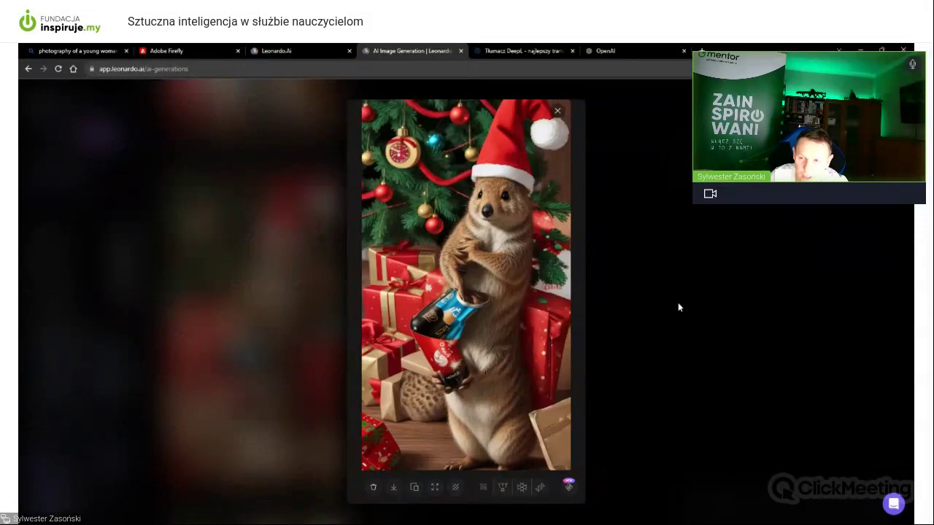
left_click(643, 289)
scroll(378, 299, "up", 5)
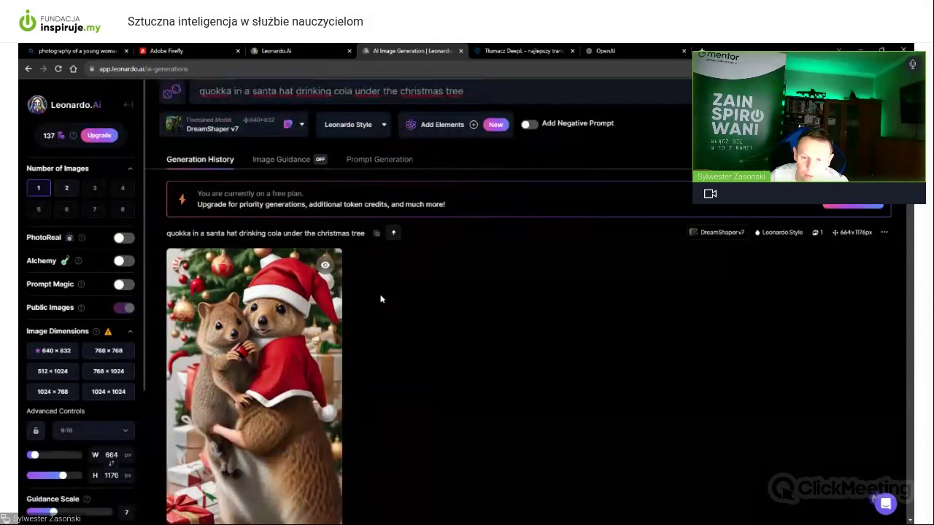
scroll(368, 336, "up", 1)
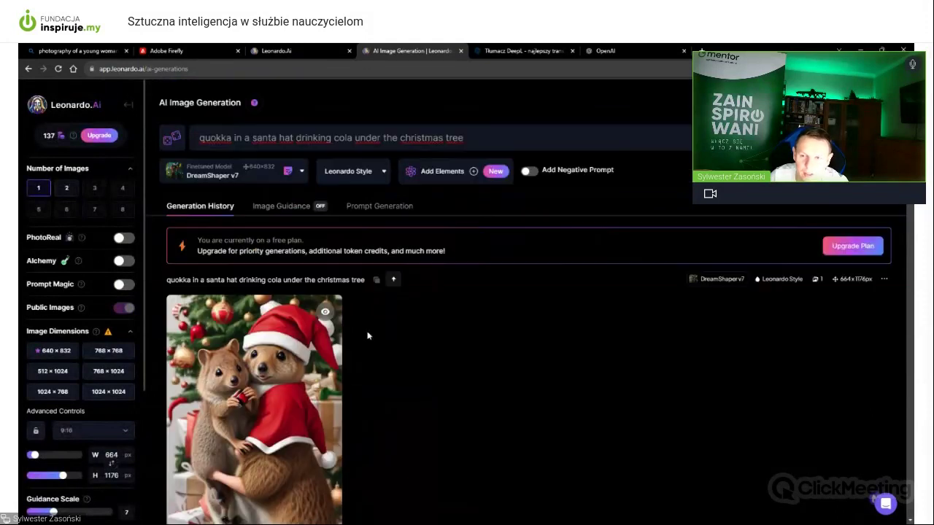
Generate the same quokka prompt with the Absolute Reality v1.6 model and again with Anime Pastel Dream
left_click(234, 175)
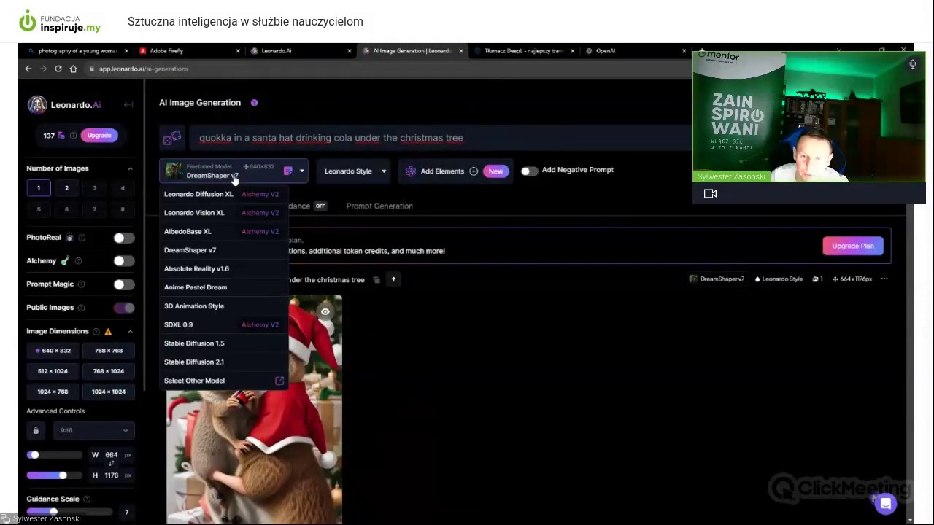
left_click(219, 269)
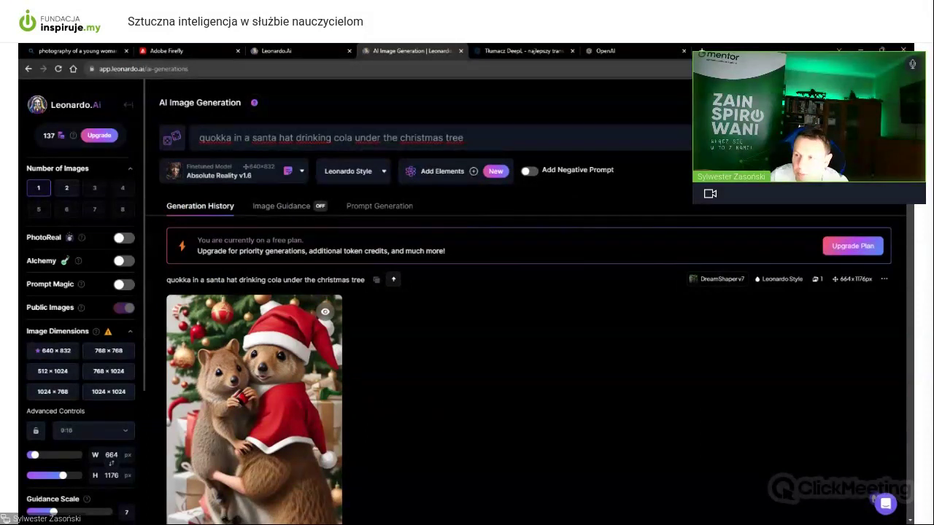
left_click(861, 137)
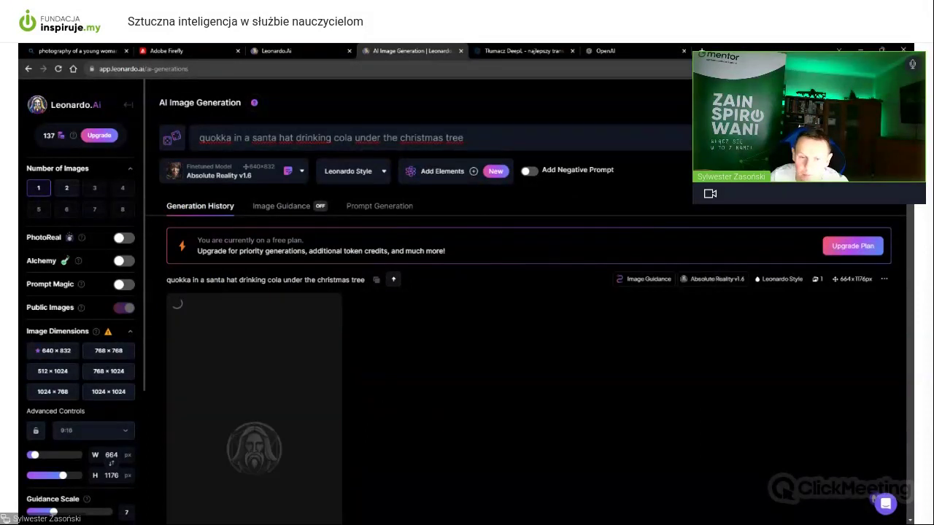
left_click(243, 178)
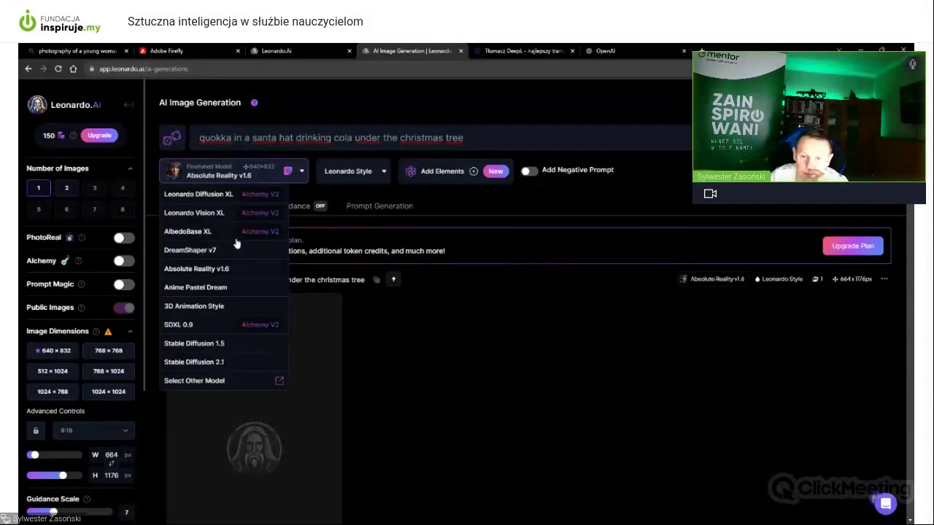
left_click(235, 286)
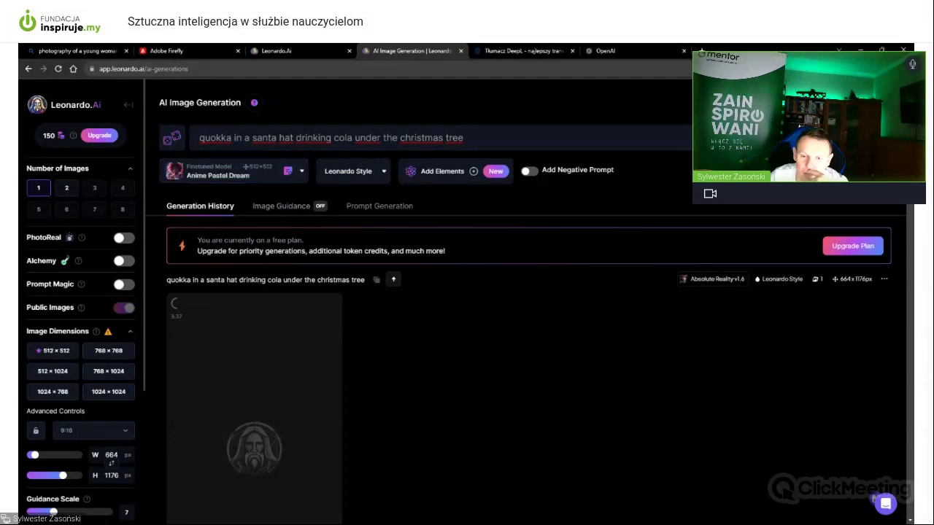
left_click(861, 137)
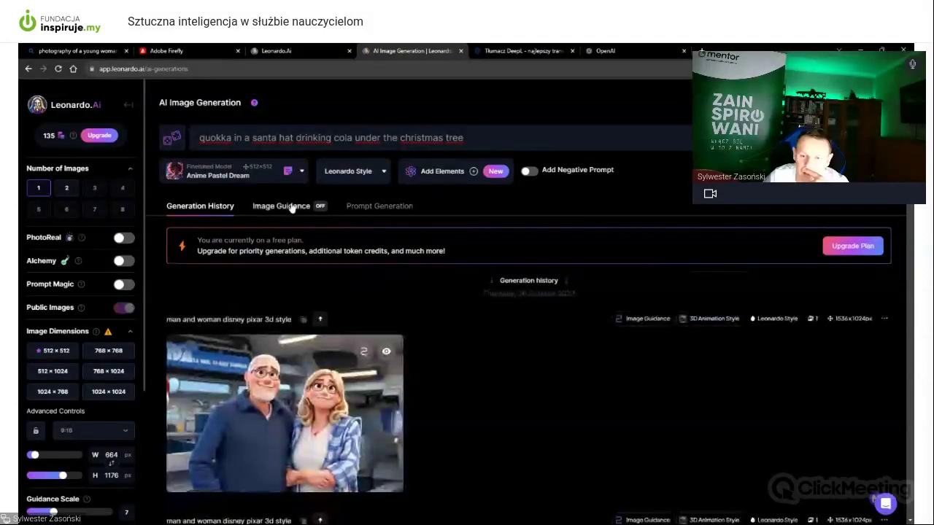
Check the generation history for the new images and generate the quokka prompt once more with Anime Pastel Dream
scroll(281, 246, "down", 5)
scroll(281, 246, "up", 6)
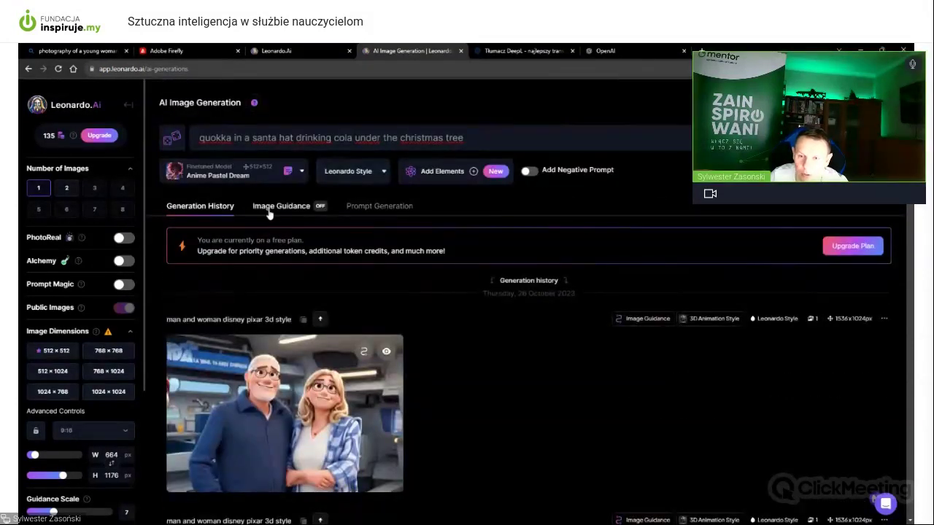
left_click(270, 211)
left_click(223, 208)
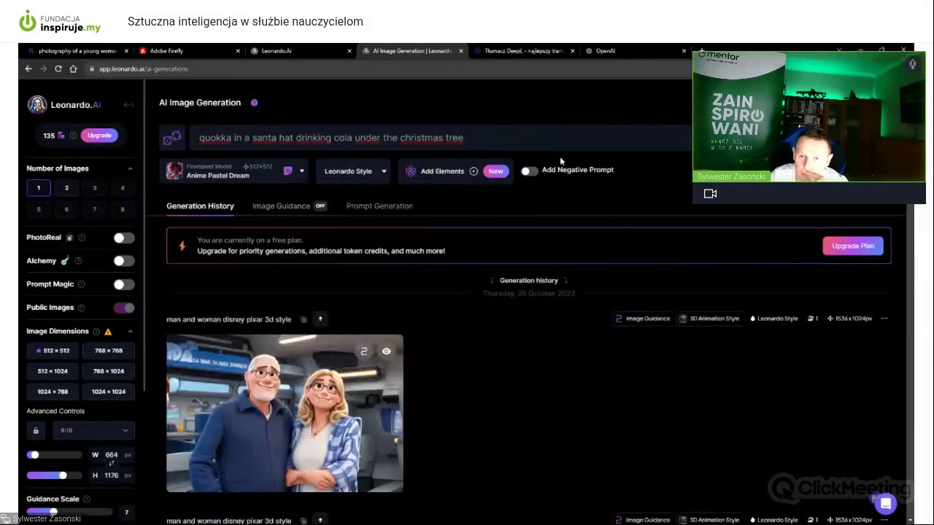
left_click(839, 137)
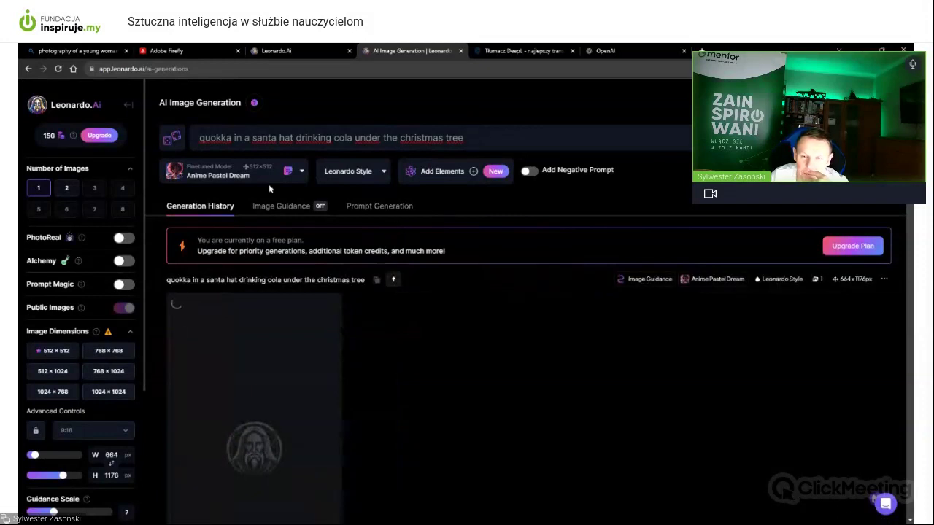
Set the finetuned model to 3D Animation Style and reload the generation page
left_click(243, 178)
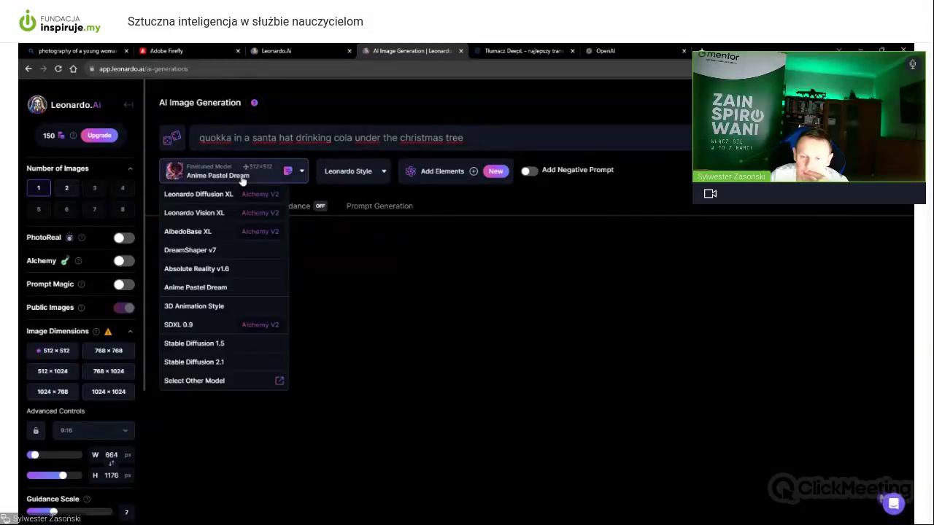
left_click(211, 307)
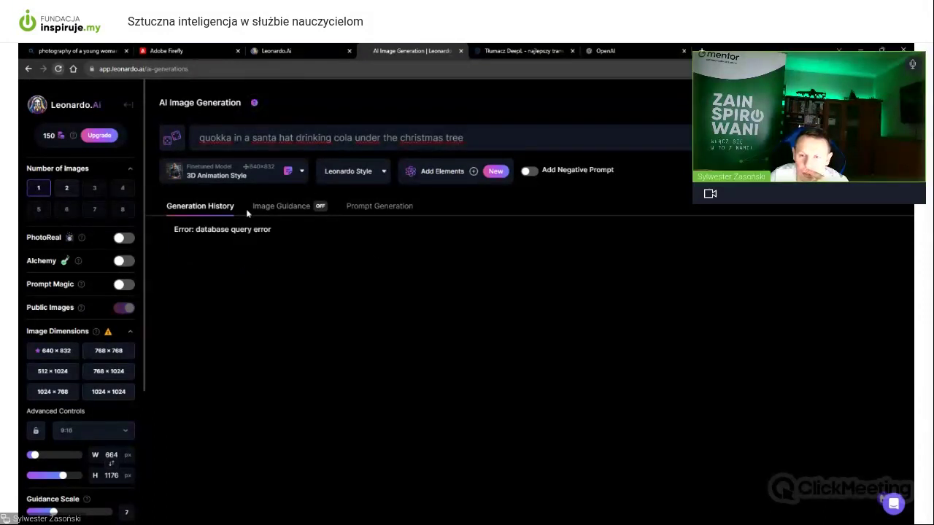
key("F5")
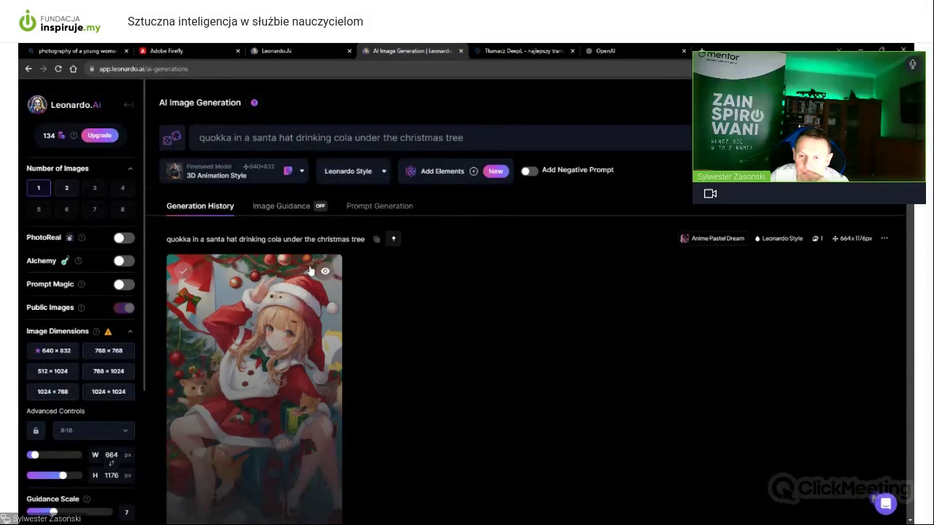
Compare the Anime Pastel Dream and Absolute Reality v1.6 images in the generation history and review the list of finetuned models
scroll(310, 271, "down", 1)
left_click(248, 128)
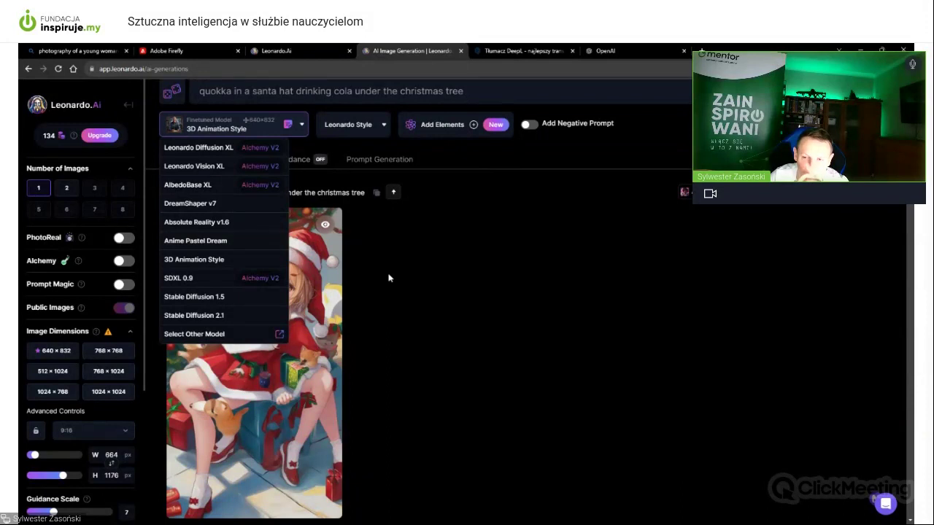
left_click(232, 246)
scroll(357, 269, "down", 2)
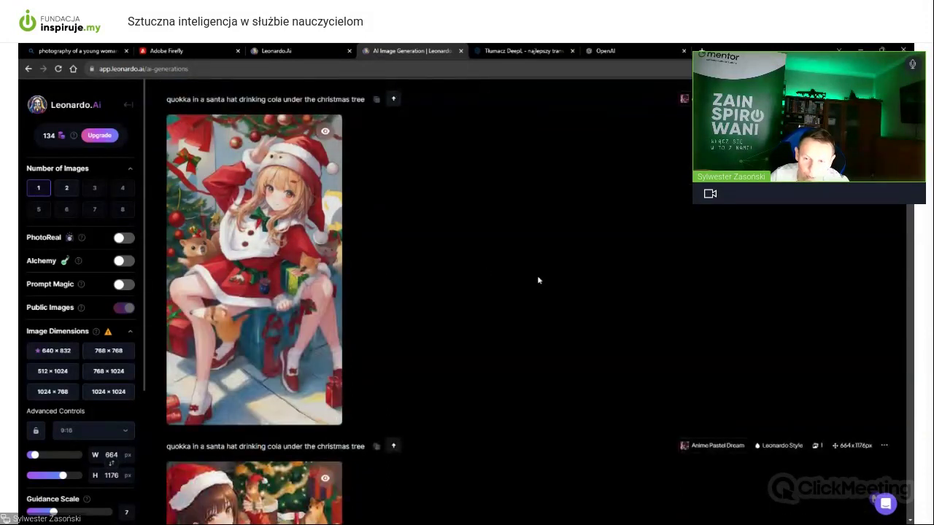
scroll(471, 270, "down", 5)
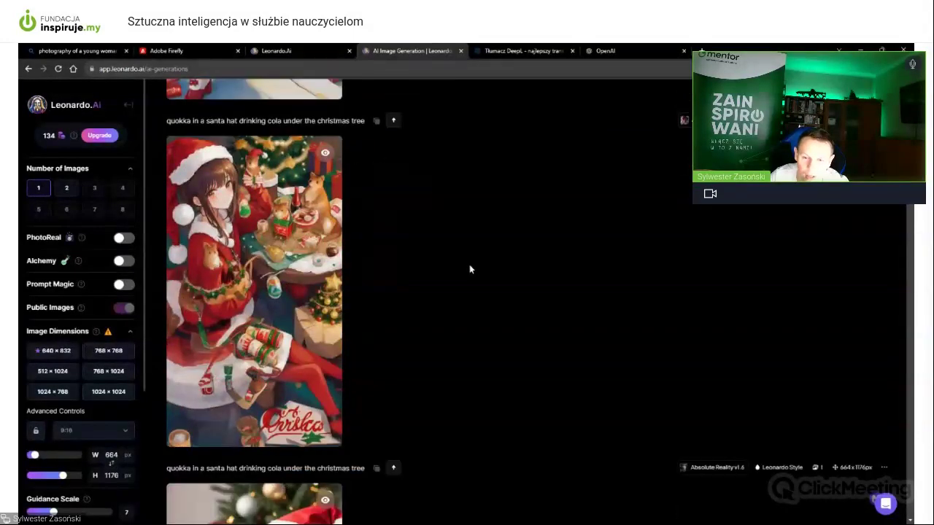
scroll(469, 269, "down", 3)
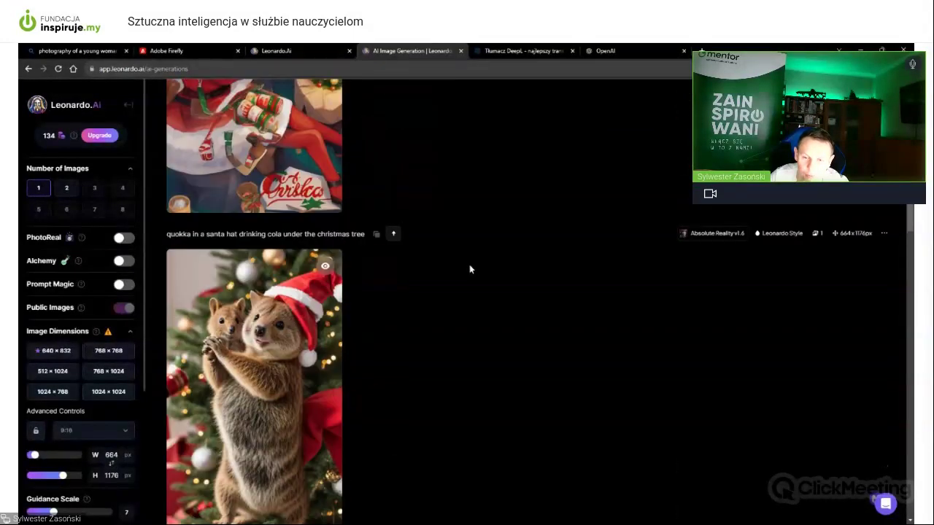
scroll(345, 313, "up", 10)
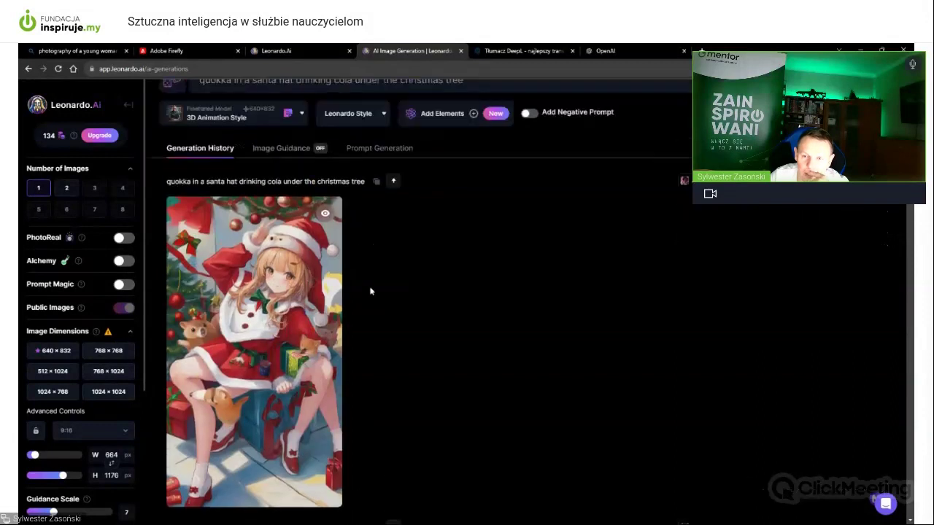
left_click(226, 171)
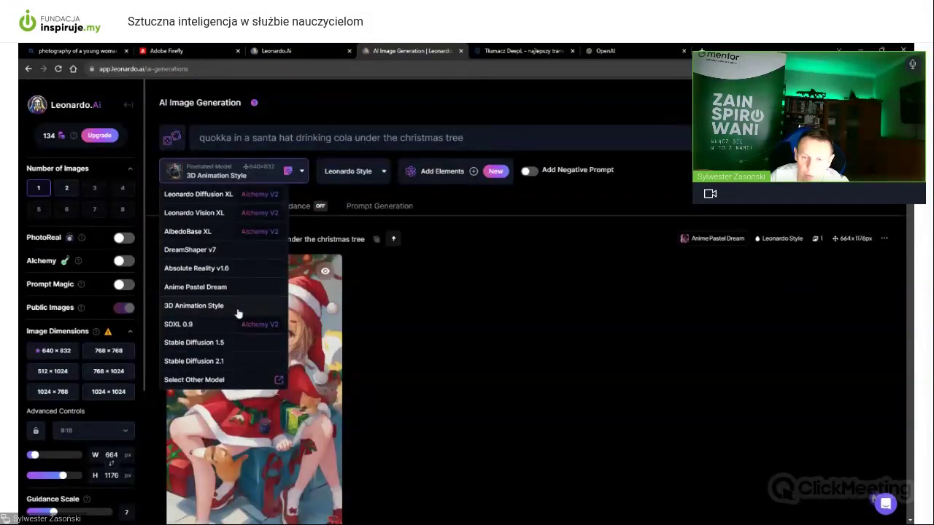
left_click(417, 241)
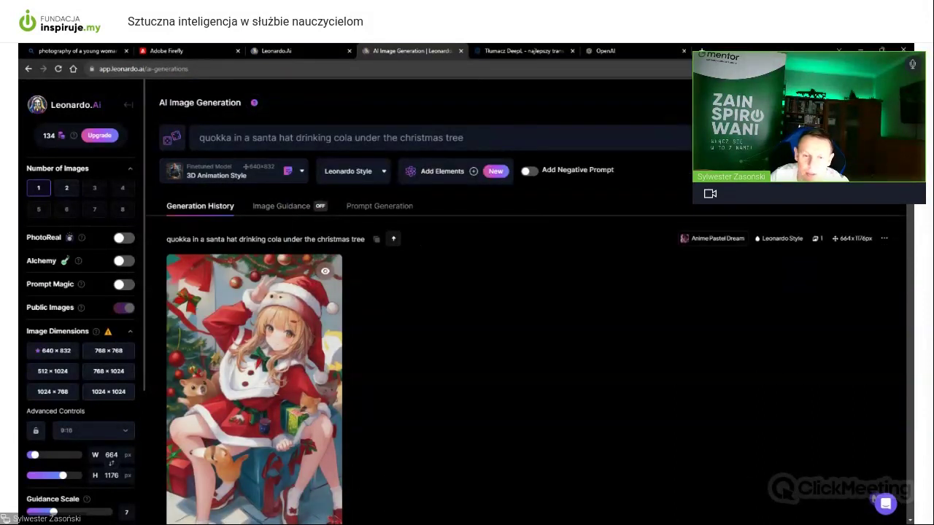
Generate the quokka prompt with the 3D Animation Style model and Prompt Magic enabled, and again with the SDXL 0.9 model
left_click(130, 286)
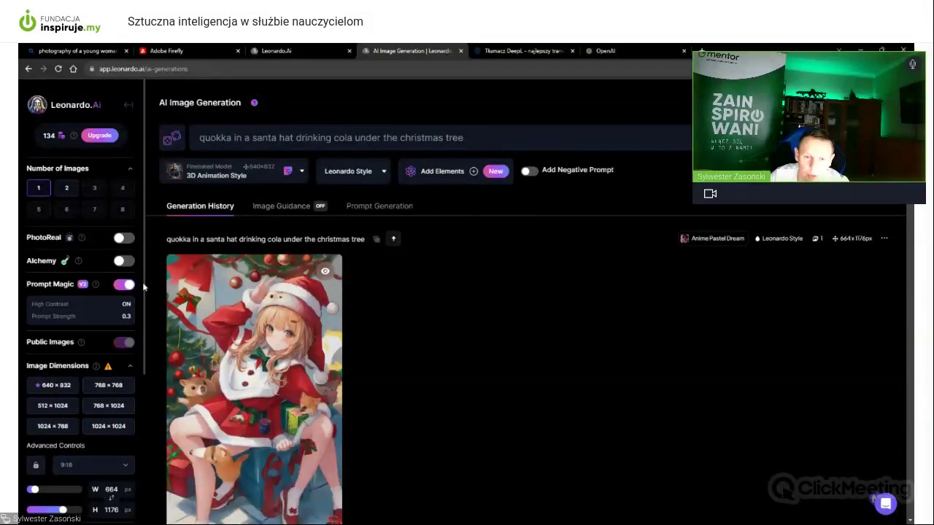
left_click(839, 138)
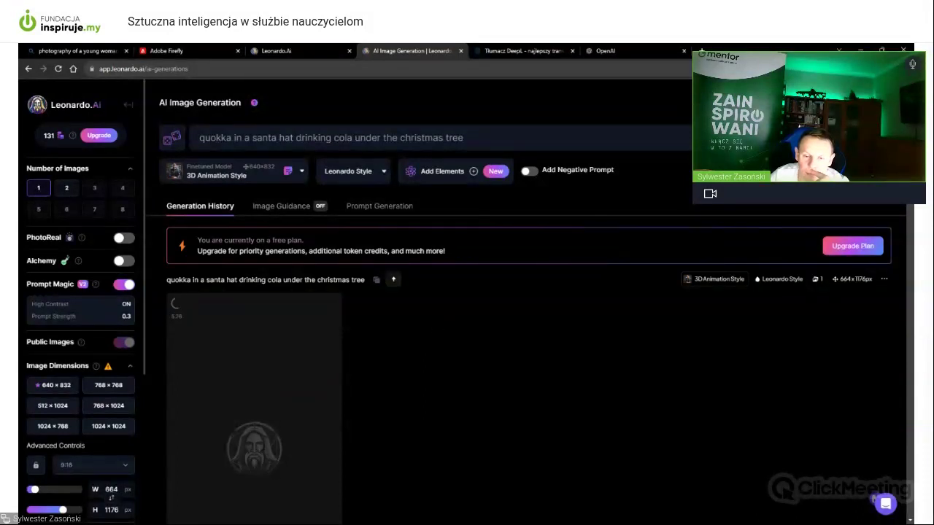
left_click(248, 179)
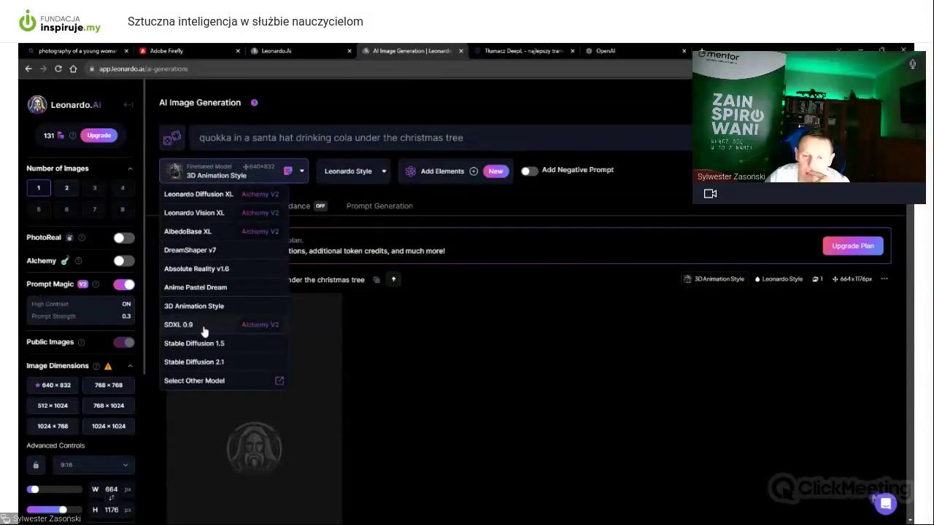
left_click(179, 324)
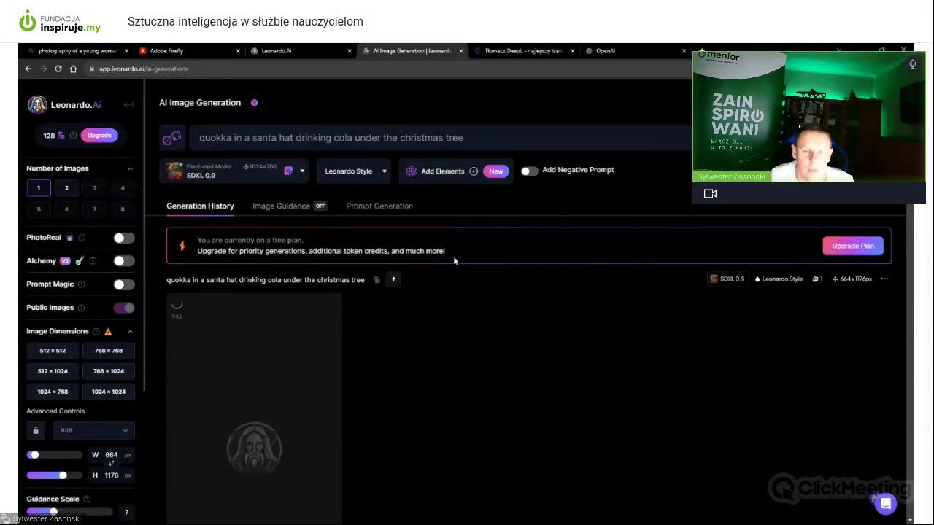
Examine the new SDXL 0.9 and 3D Animation Style images in the generation history, enlarging the 3D Animation Style one
mouse_move(70, 141)
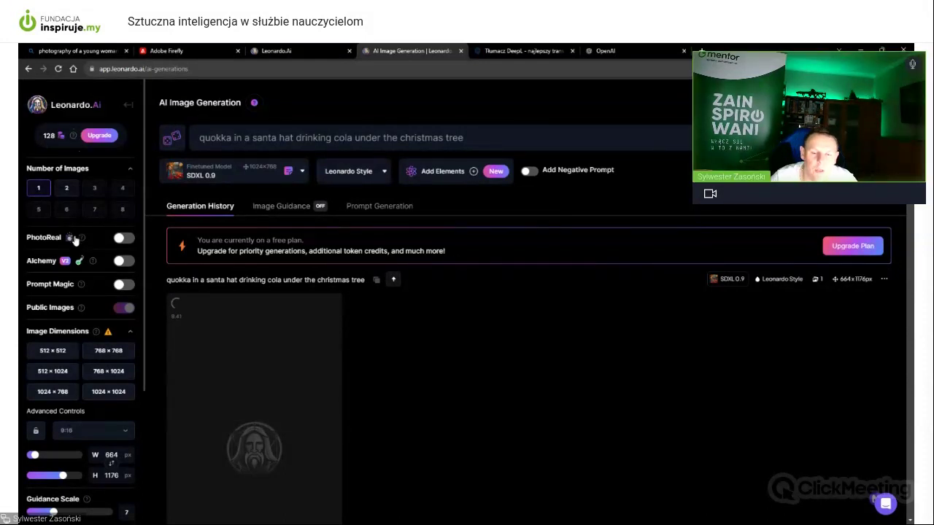
scroll(80, 291, "down", 3)
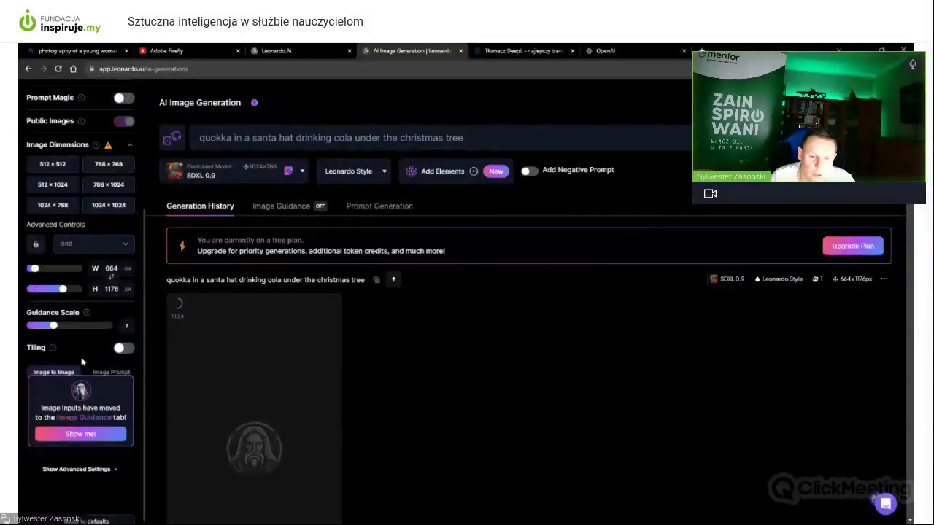
scroll(109, 340, "up", 3)
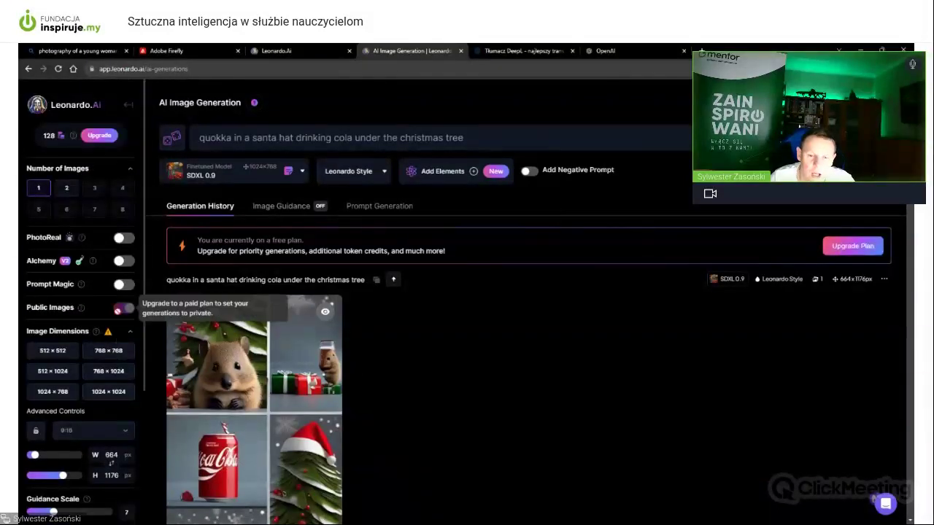
scroll(364, 367, "down", 7)
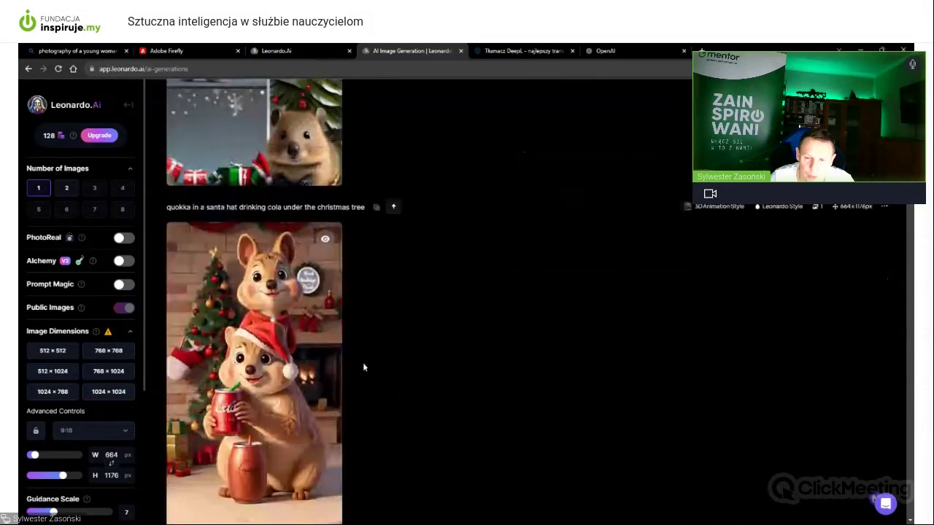
mouse_move(292, 314)
scroll(285, 317, "down", 1)
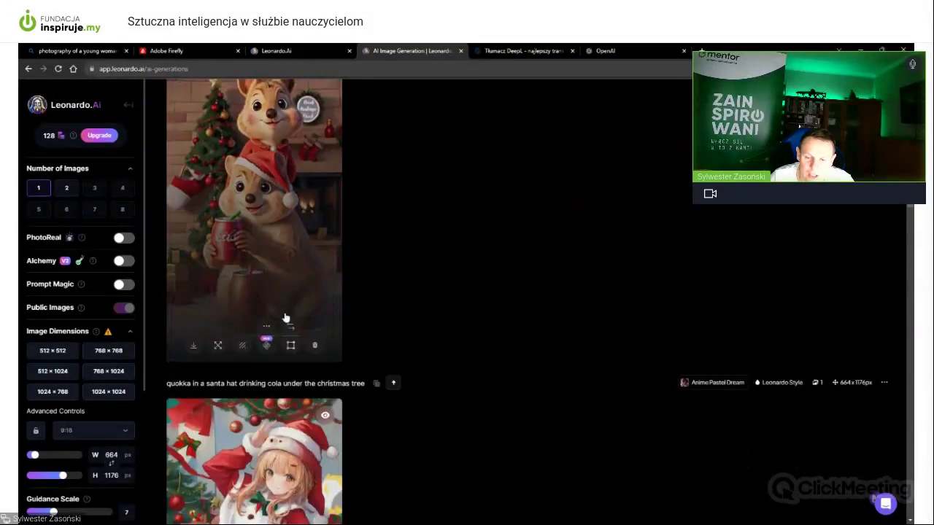
scroll(286, 317, "up", 1)
left_click(290, 313)
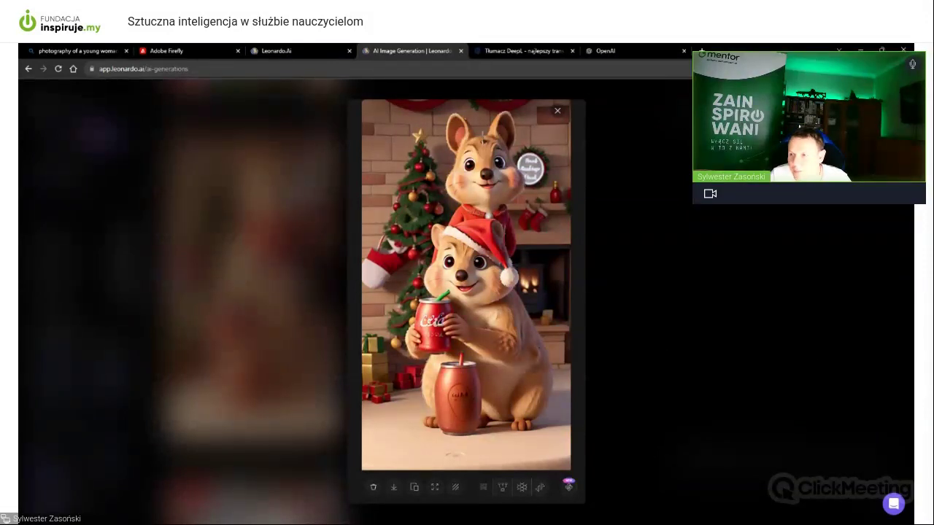
left_click(849, 426)
scroll(472, 308, "up", 8)
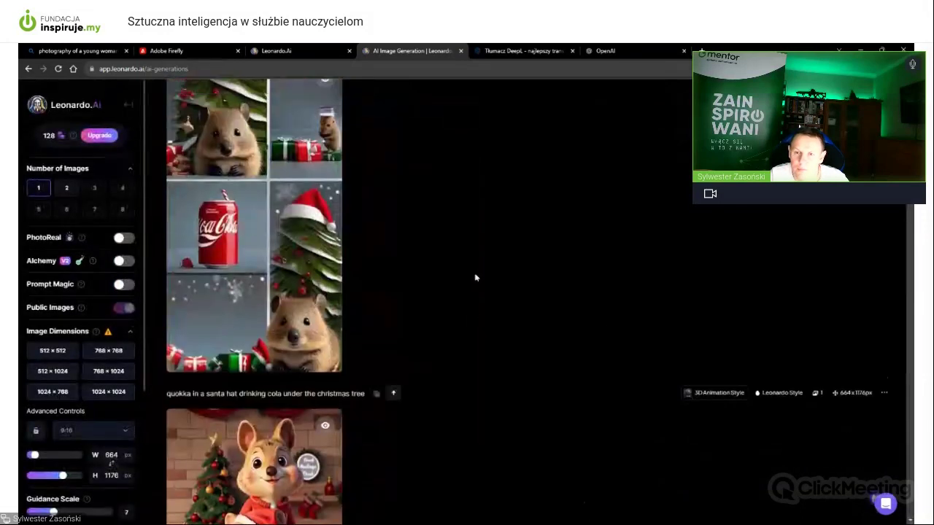
mouse_move(335, 305)
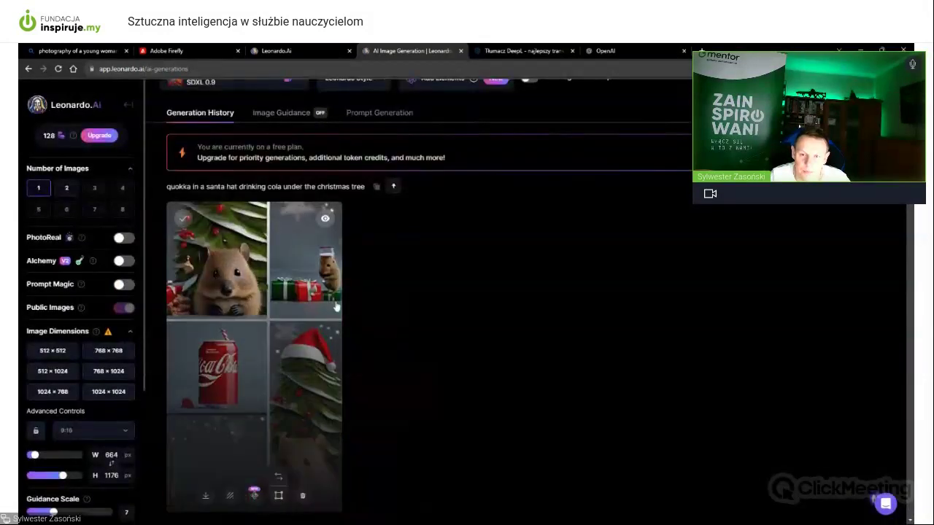
scroll(351, 295, "up", 2)
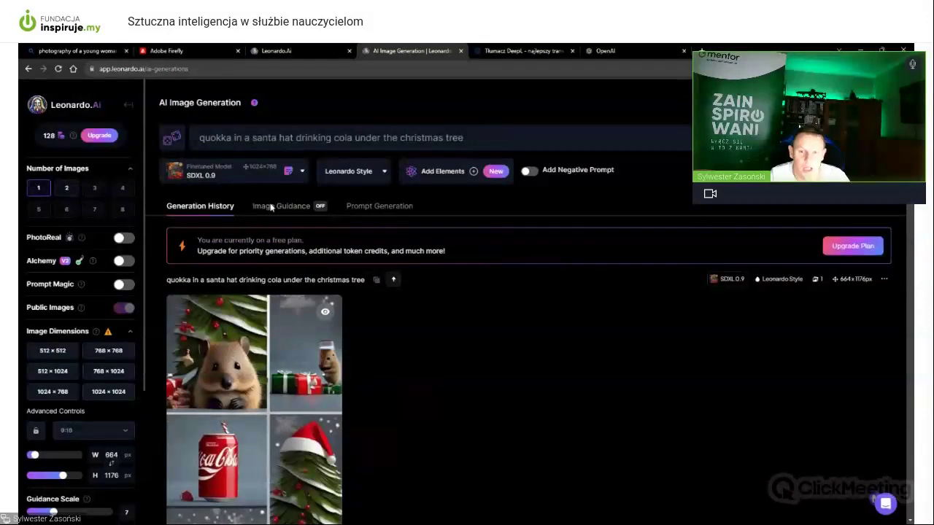
Generate the quokka prompt with the Stable Diffusion 2.1 model and view the resulting image enlarged
left_click(241, 175)
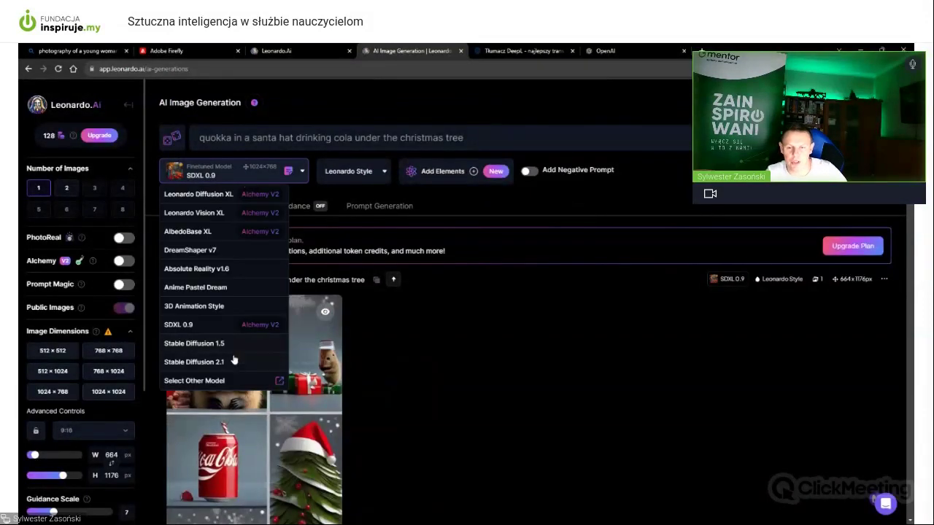
left_click(235, 362)
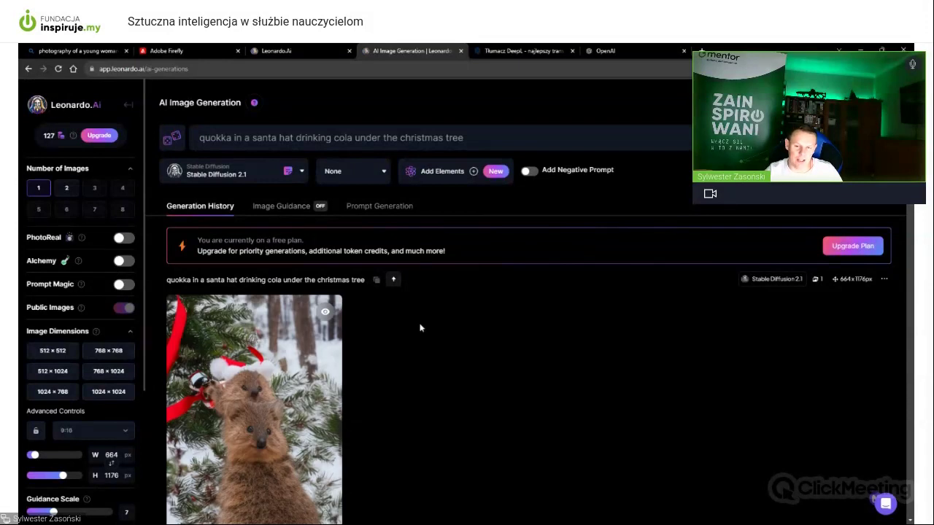
left_click(278, 343)
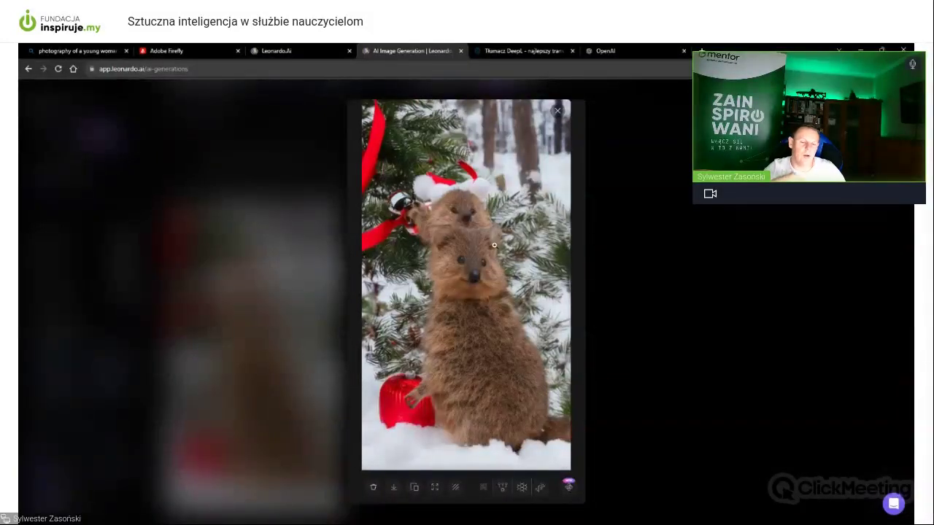
left_click(647, 277)
scroll(260, 193, "up", 2)
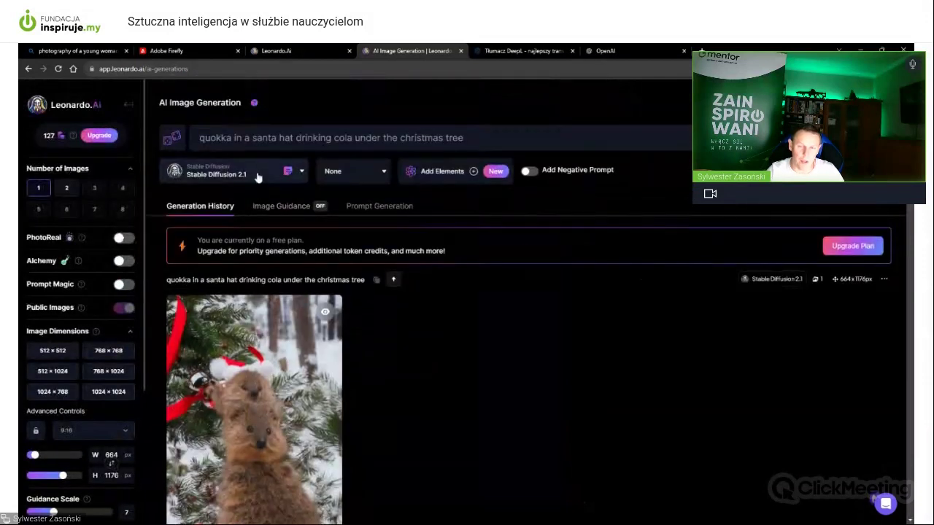
Set the finetuned model to Leonardo Diffusion XL and generate the same quokka prompt
left_click(259, 178)
left_click(230, 195)
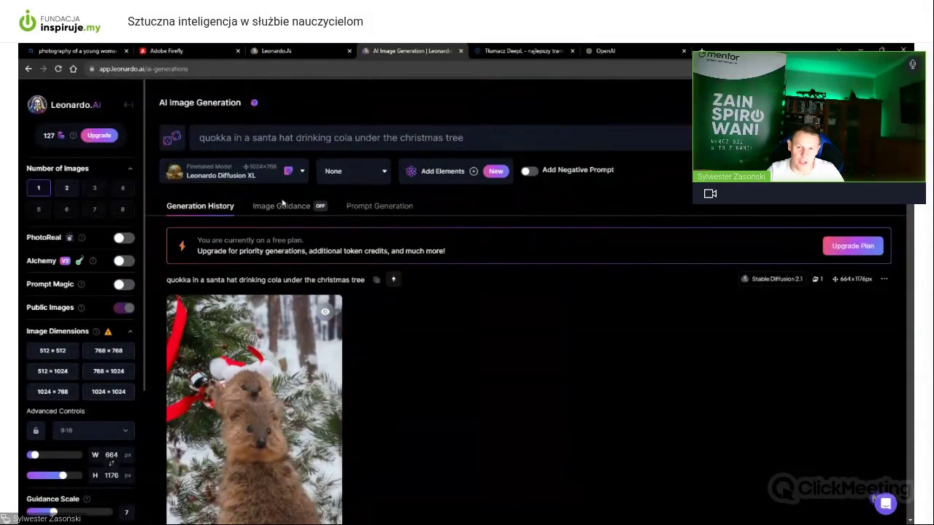
left_click(846, 137)
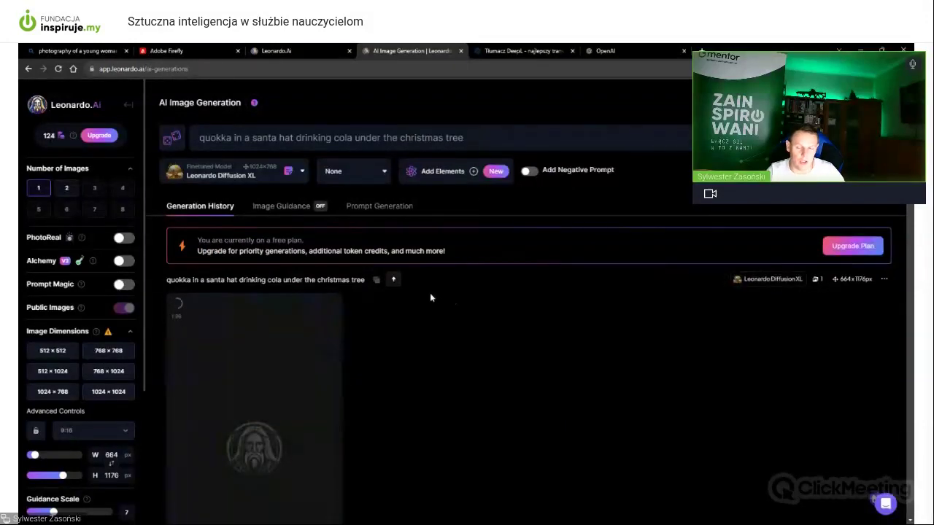
Compare the Stable Diffusion 2.1 and Leonardo Diffusion XL quokka images by viewing each one enlarged
scroll(394, 308, "down", 3)
scroll(394, 308, "down", 4)
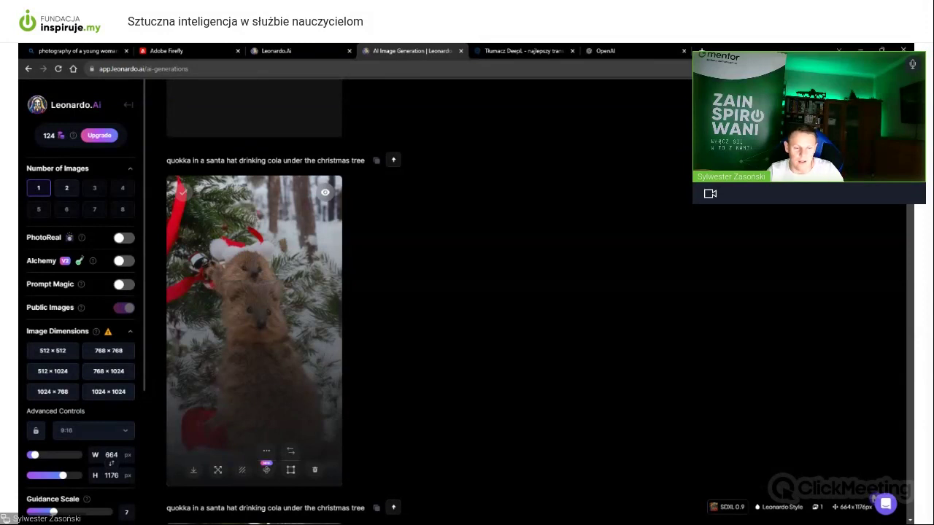
left_click(251, 326)
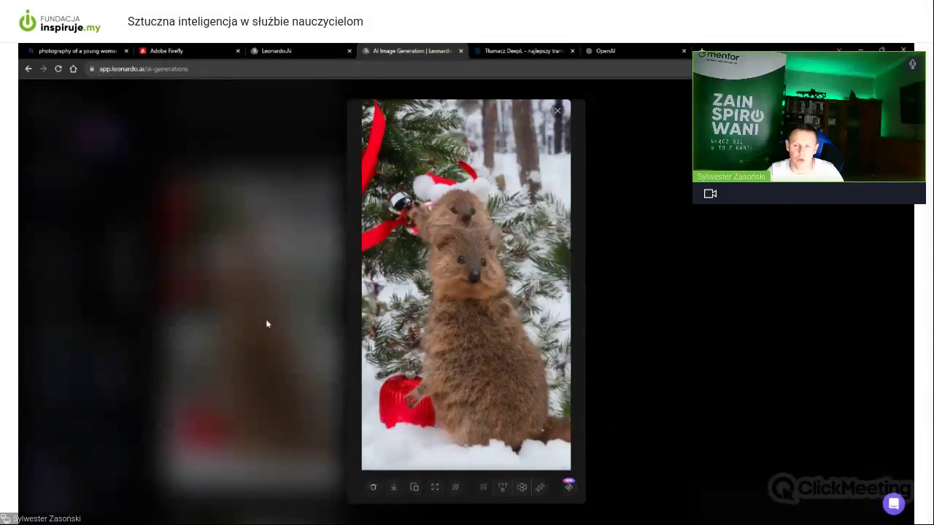
left_click(266, 324)
scroll(267, 324, "up", 4)
scroll(266, 325, "up", 1)
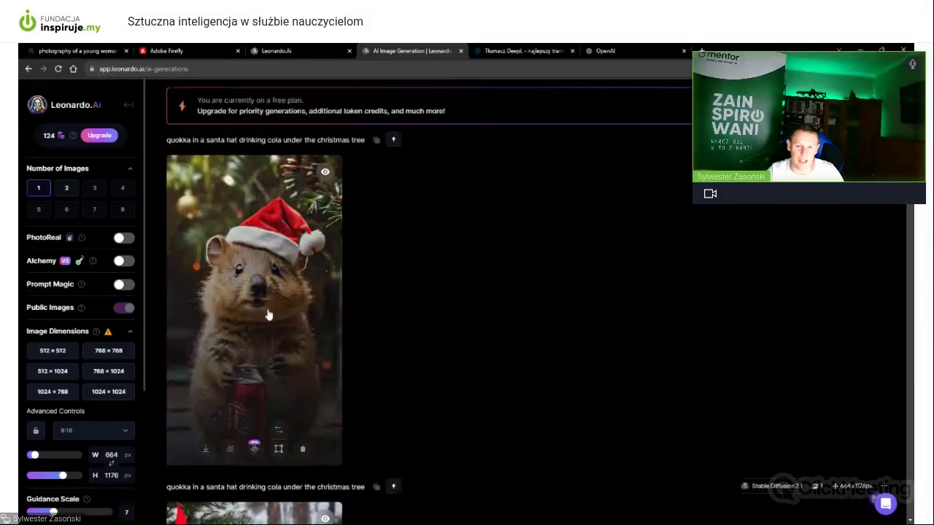
left_click(267, 314)
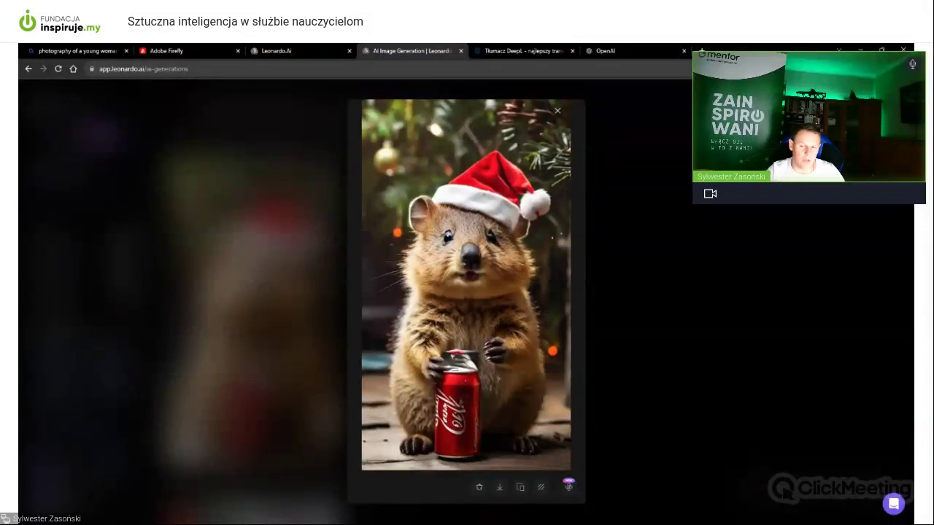
left_click(260, 317)
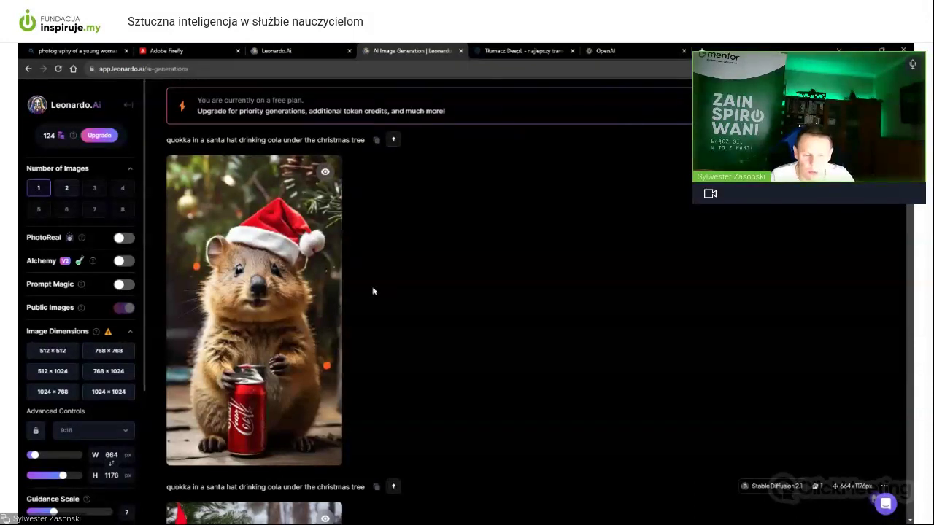
mouse_move(263, 283)
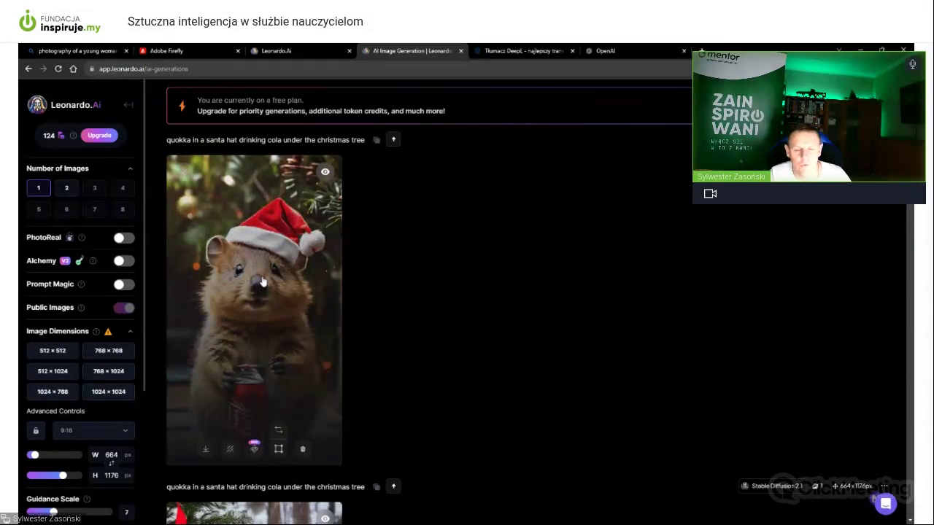
scroll(260, 280, "down", 1)
Review the style options and available elements, and set the finetuned model to Leonardo Vision XL
scroll(261, 280, "up", 5)
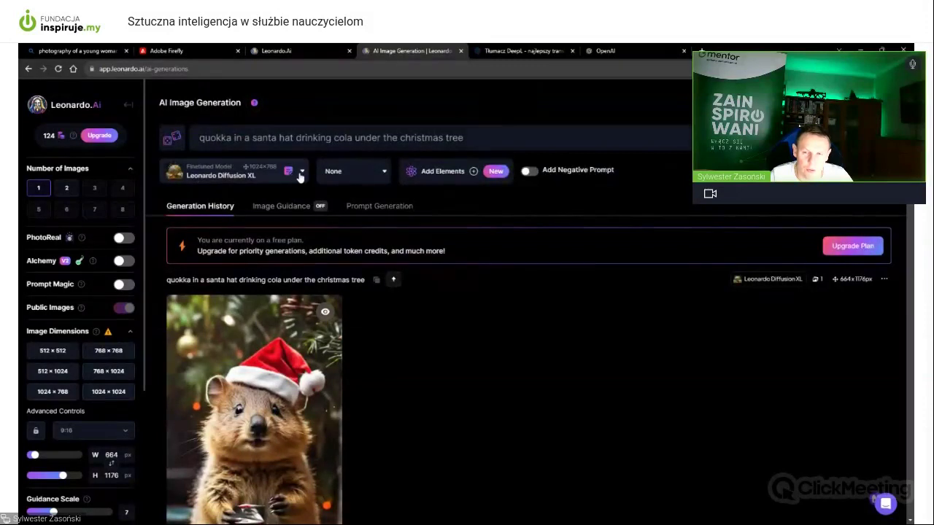
left_click(379, 176)
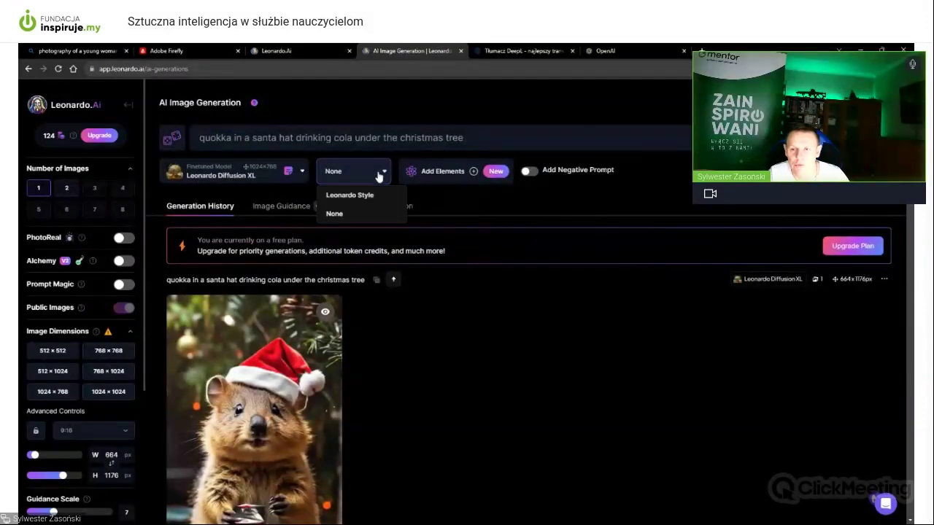
left_click(302, 173)
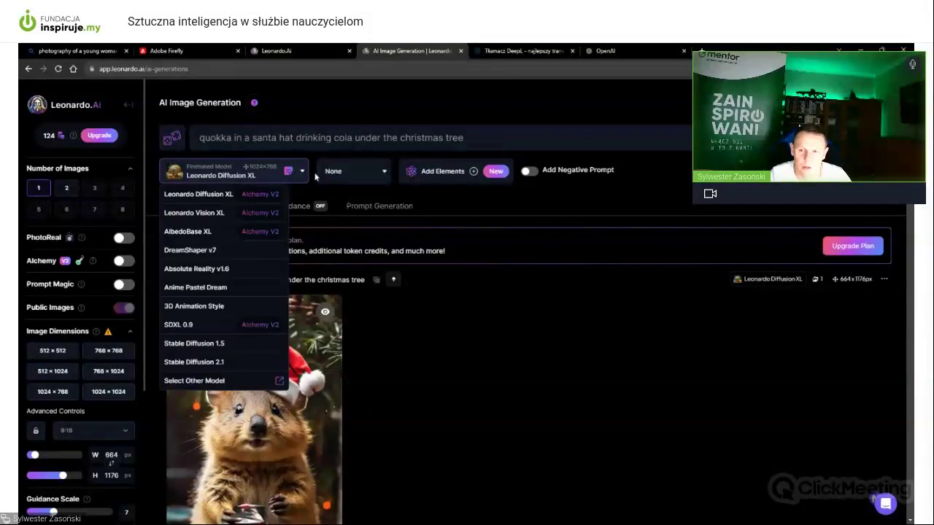
left_click(427, 173)
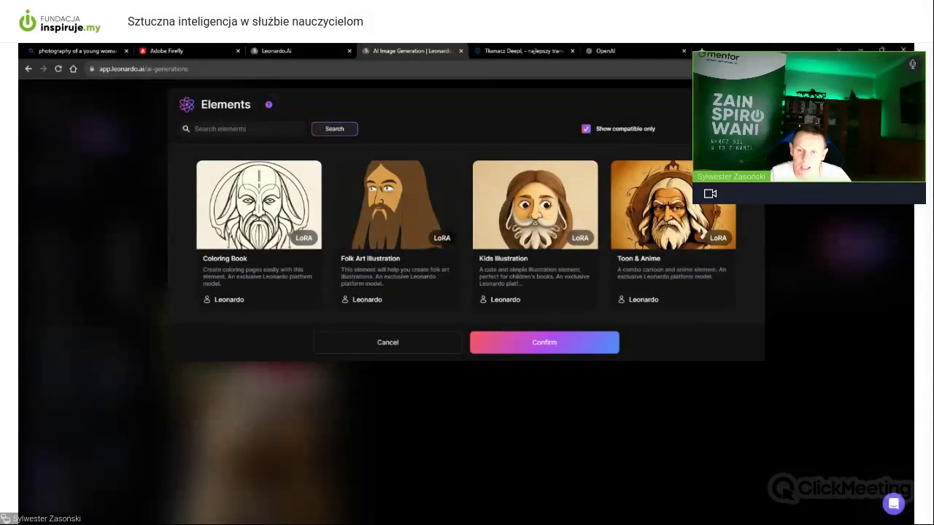
key("Escape")
left_click(233, 171)
left_click(241, 212)
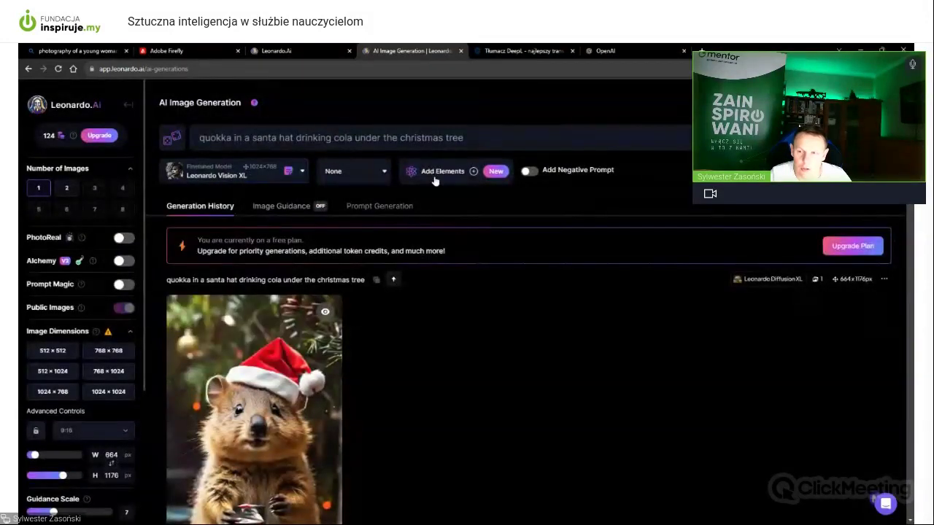
Browse the full list of elements, including incompatible ones, and limit it to compatible elements again
left_click(453, 178)
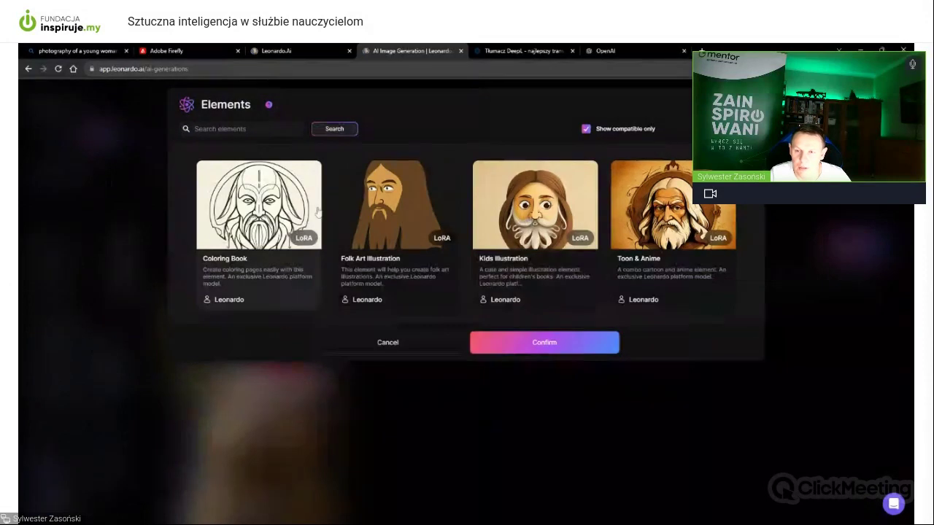
left_click(585, 129)
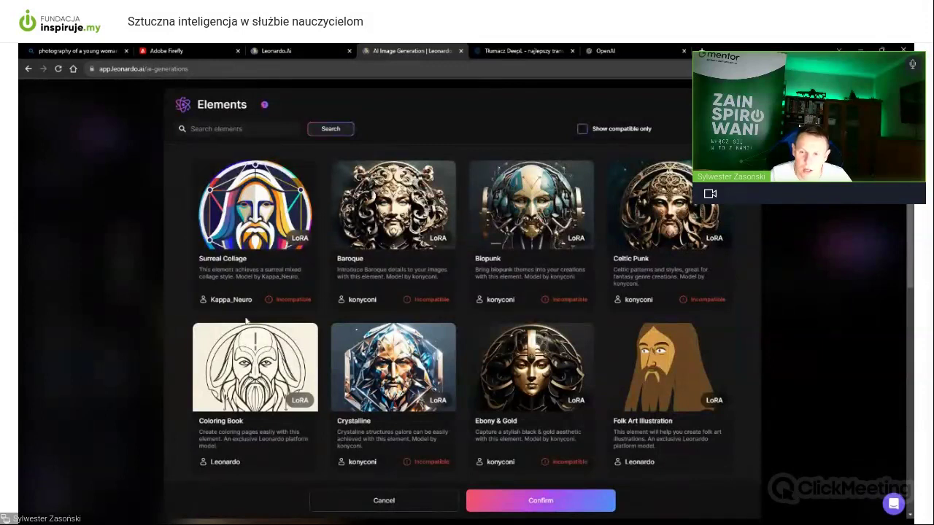
scroll(439, 362, "down", 2)
scroll(439, 362, "down", 5)
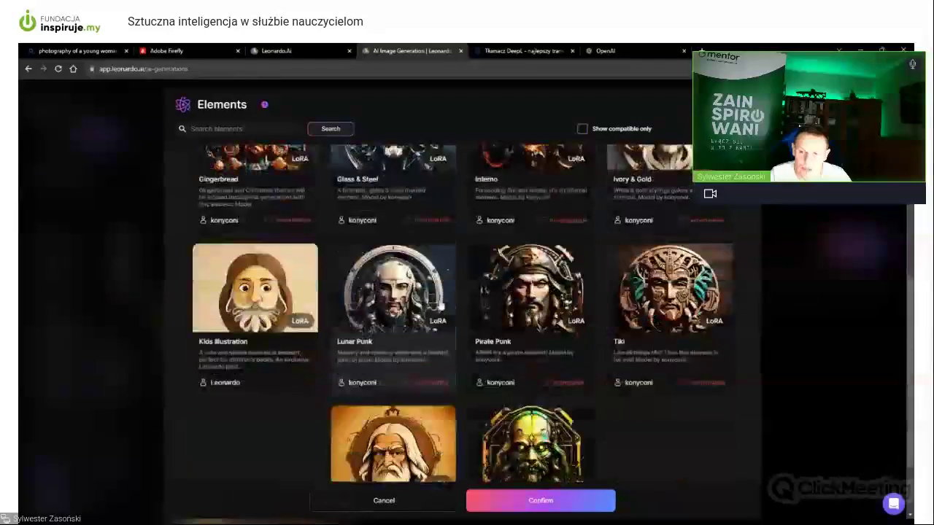
scroll(454, 324, "up", 6)
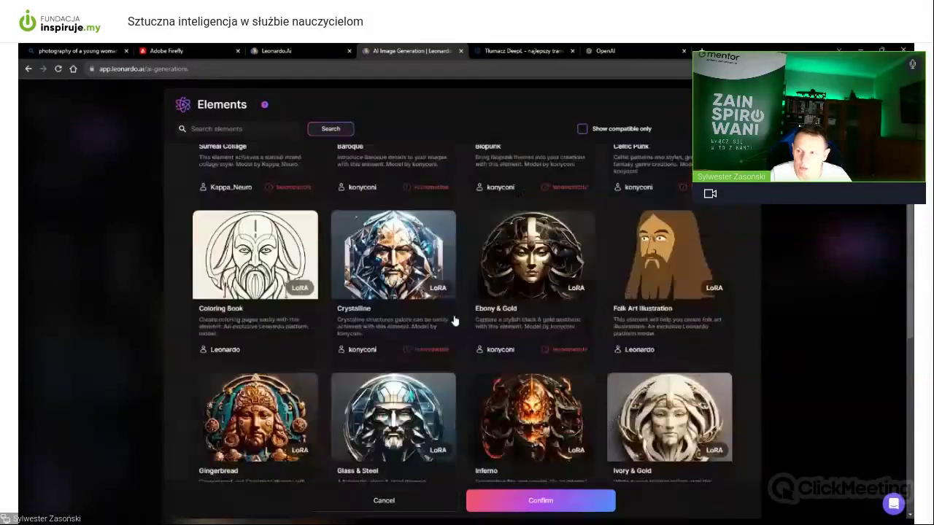
left_click(582, 128)
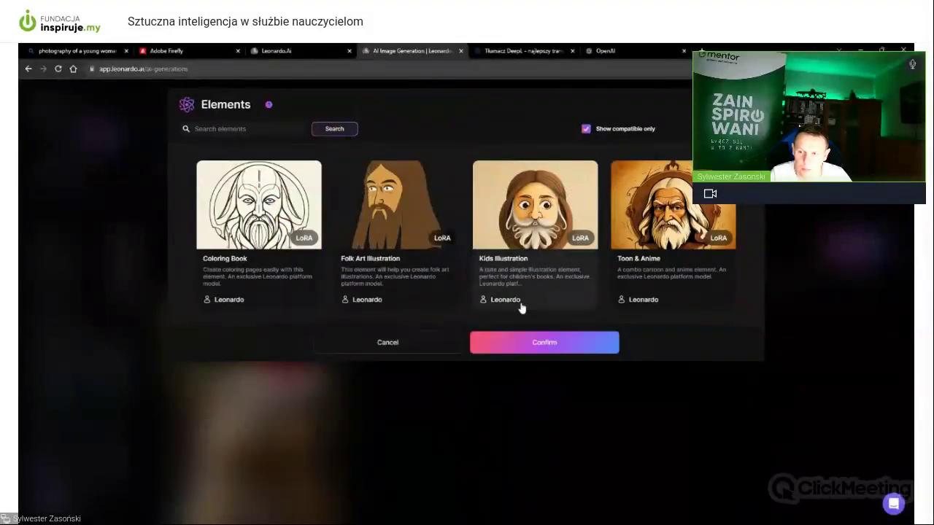
Leave the elements list without choosing one and set the finetuned model to Leonardo Diffusion XL
left_click(421, 352)
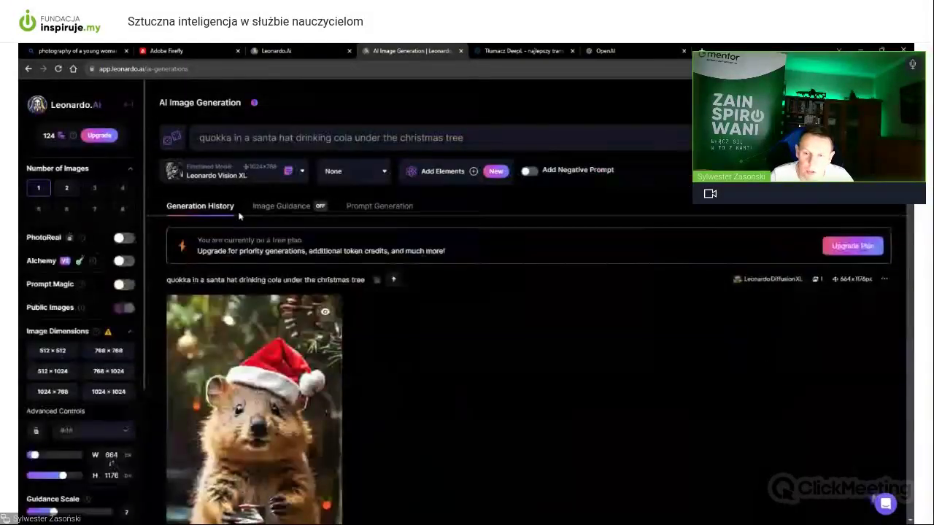
left_click(216, 172)
left_click(211, 194)
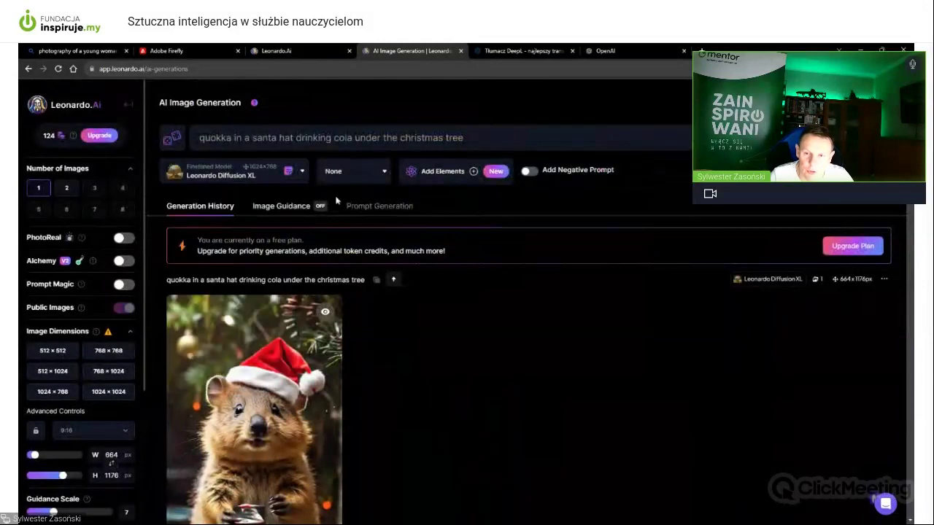
Add the Coloring Book element and generate the quokka prompt with it
left_click(445, 179)
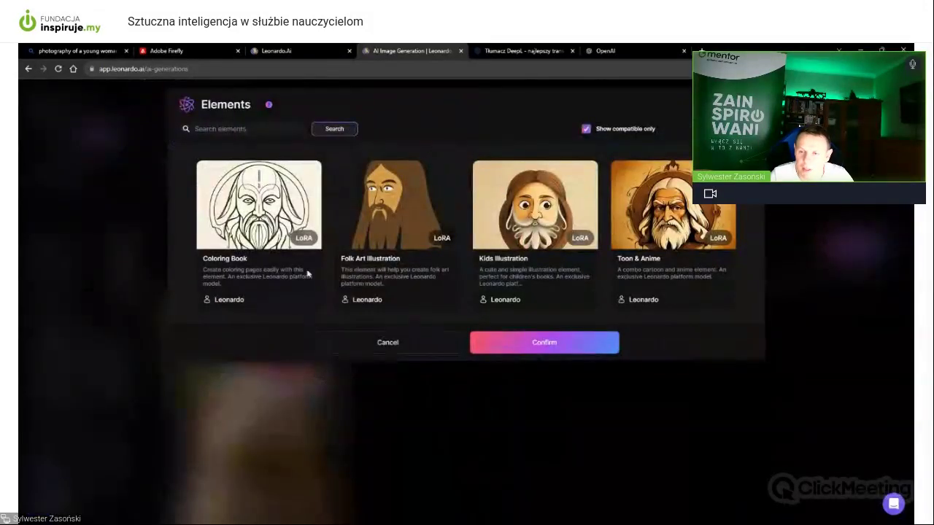
left_click(253, 283)
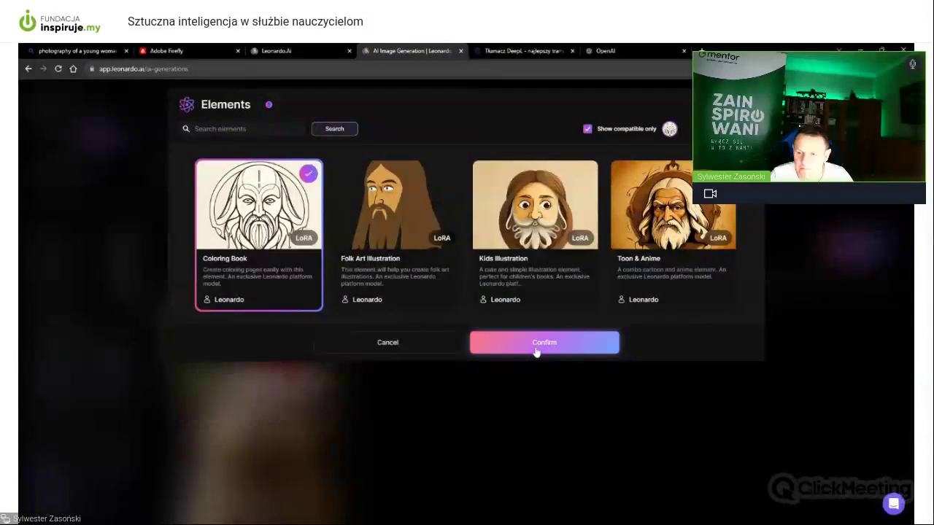
left_click(540, 345)
left_click(853, 137)
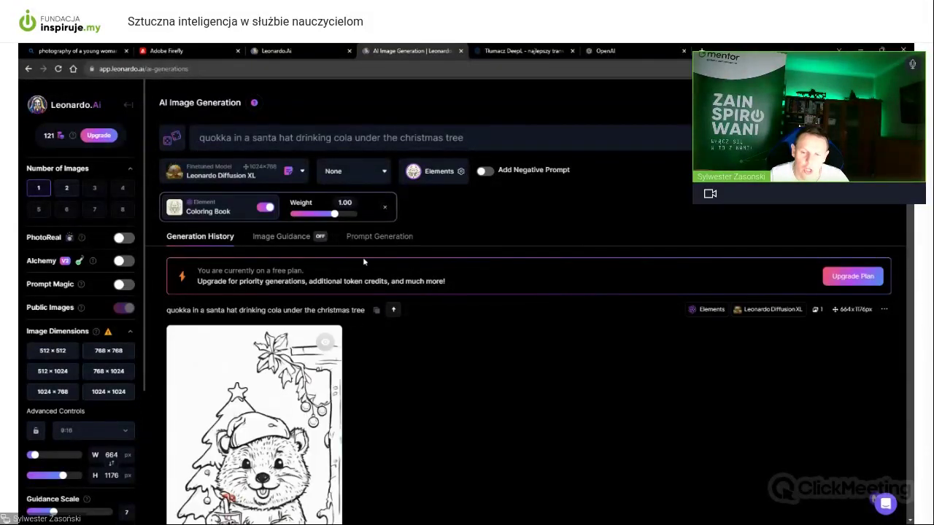
View the newly generated coloring-book quokka image enlarged, then return to the generation history
scroll(321, 281, "down", 2)
left_click(301, 290)
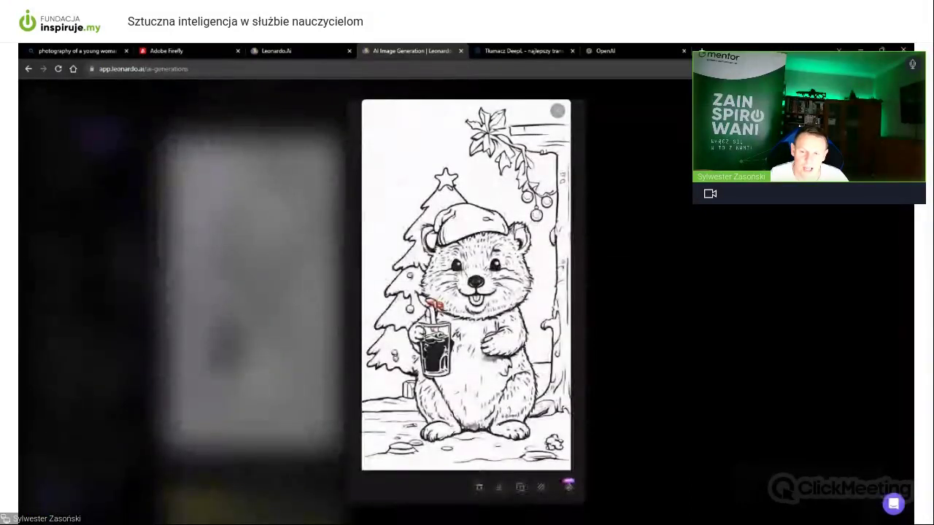
left_click(311, 289)
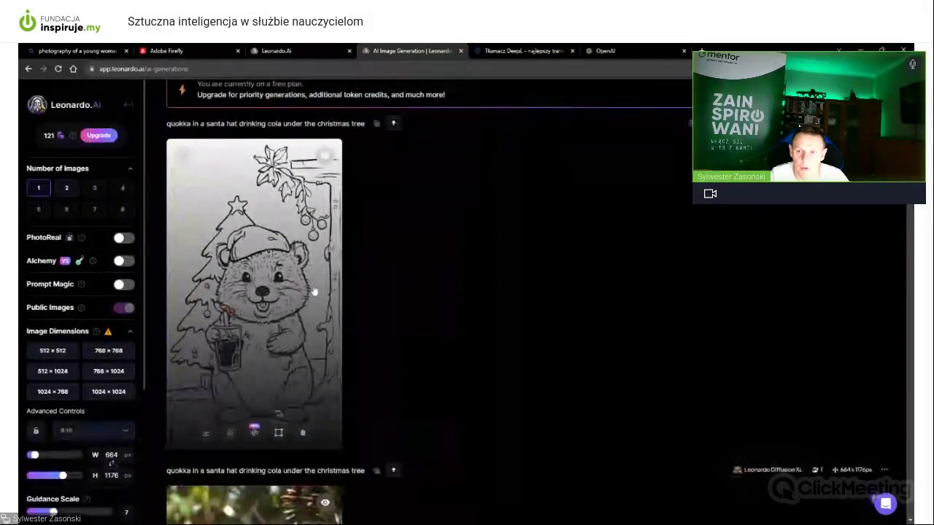
Set the Coloring Book element's weight to 0.30 and generate the quokka prompt again
scroll(315, 248, "up", 3)
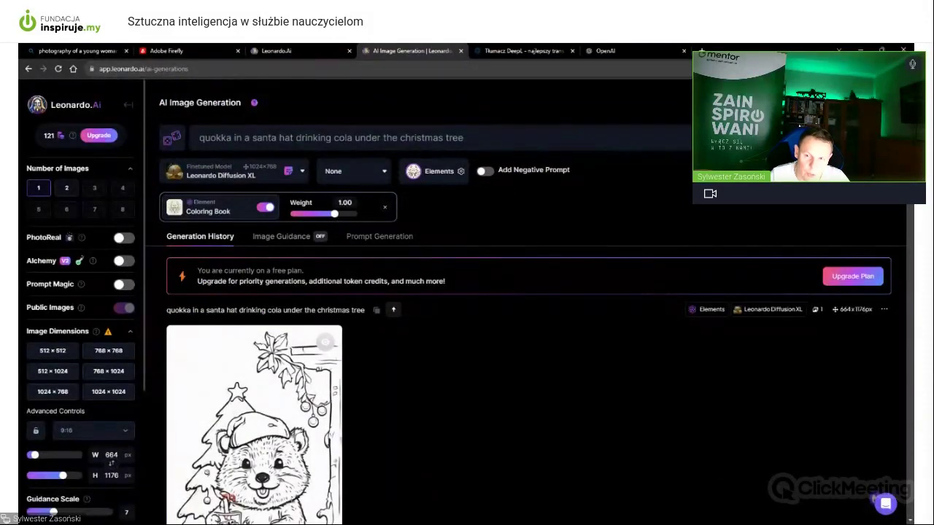
left_click(266, 209)
left_click(267, 210)
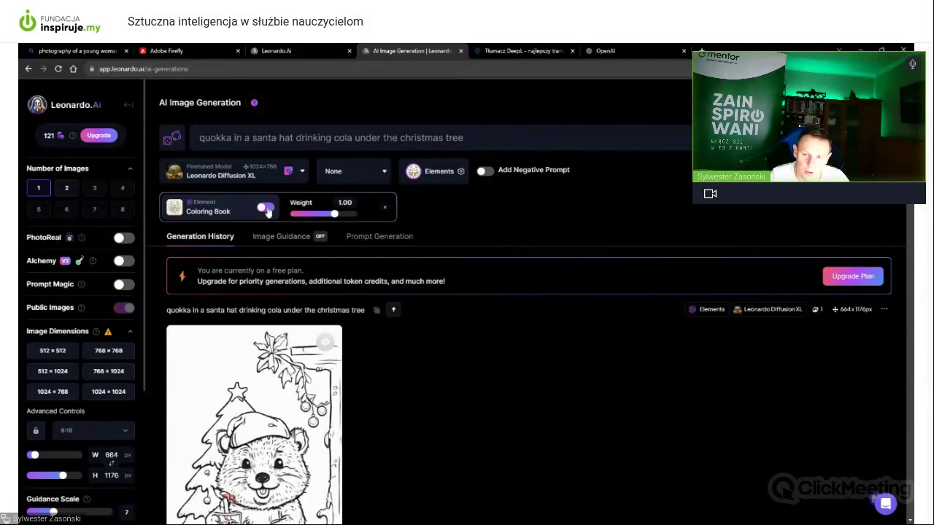
left_click_drag(334, 215, 321, 221)
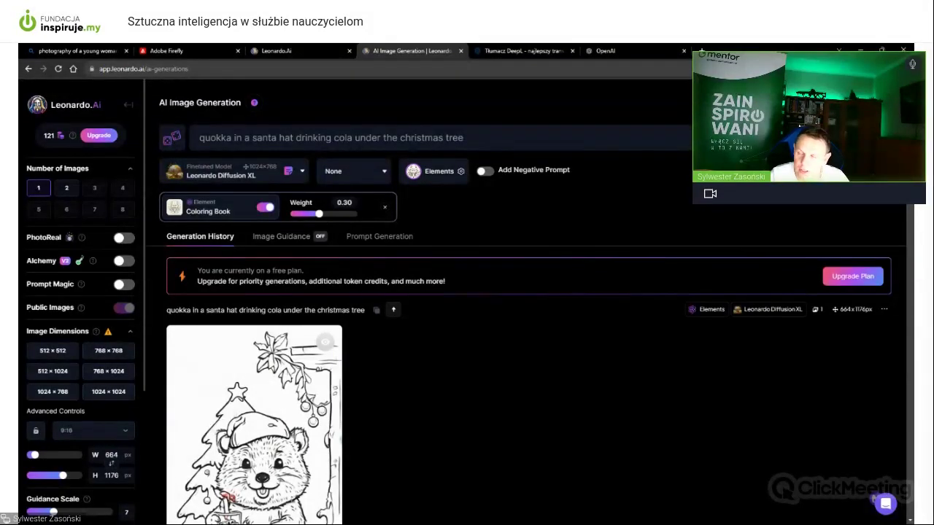
left_click(839, 137)
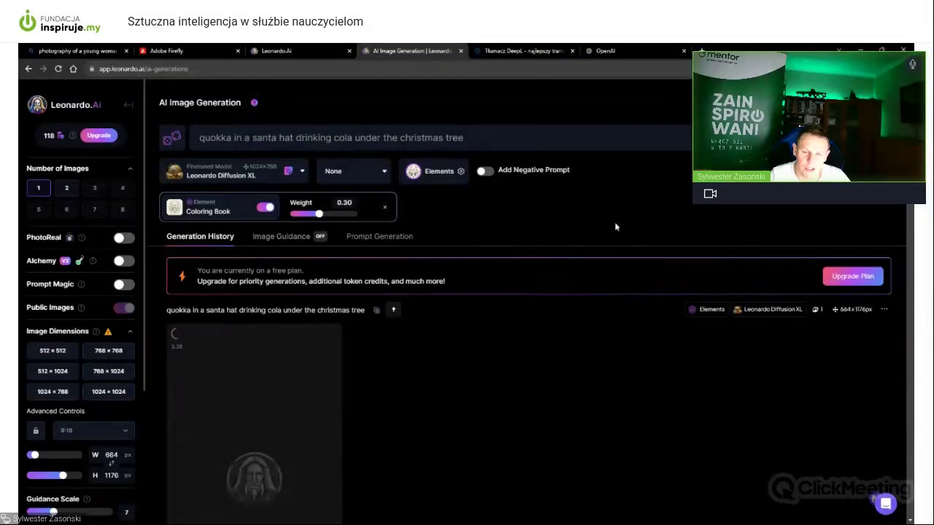
Compare the quokka image generated at Coloring Book weight 0.30 with the earlier line-art and full-colour versions in the generation history
scroll(104, 321, "down", 1)
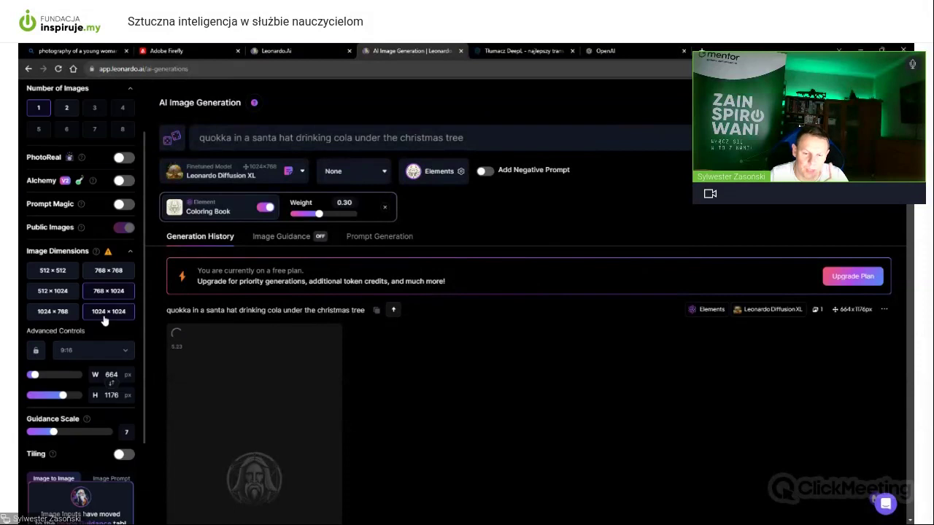
scroll(80, 374, "down", 1)
scroll(79, 372, "down", 1)
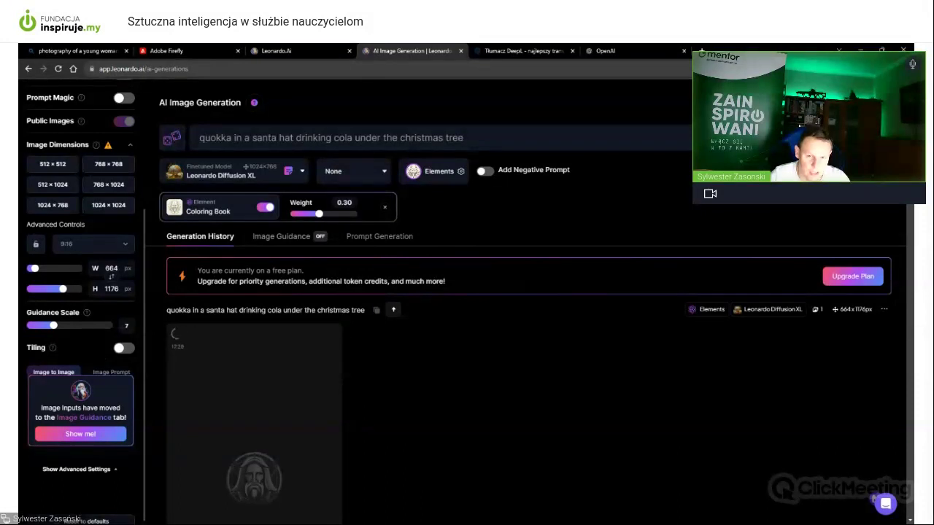
scroll(426, 348, "down", 1)
scroll(426, 348, "down", 3)
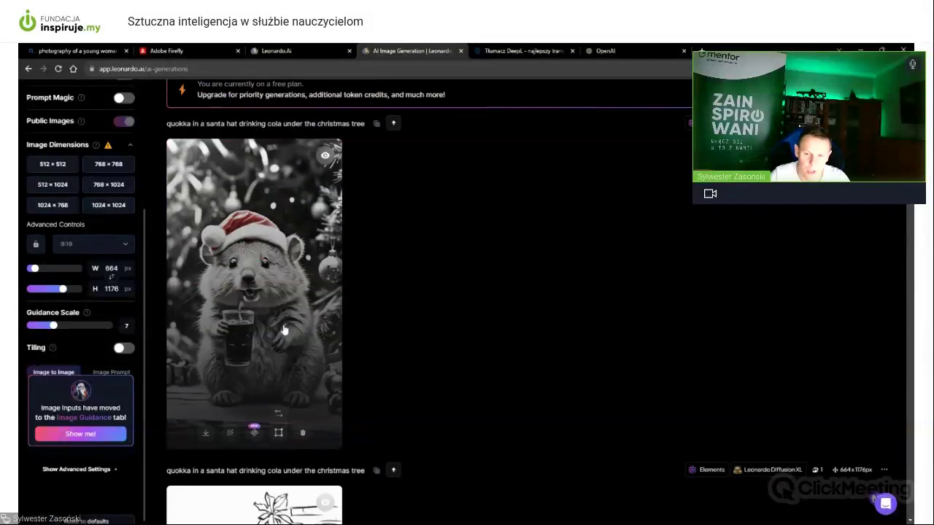
scroll(284, 329, "down", 3)
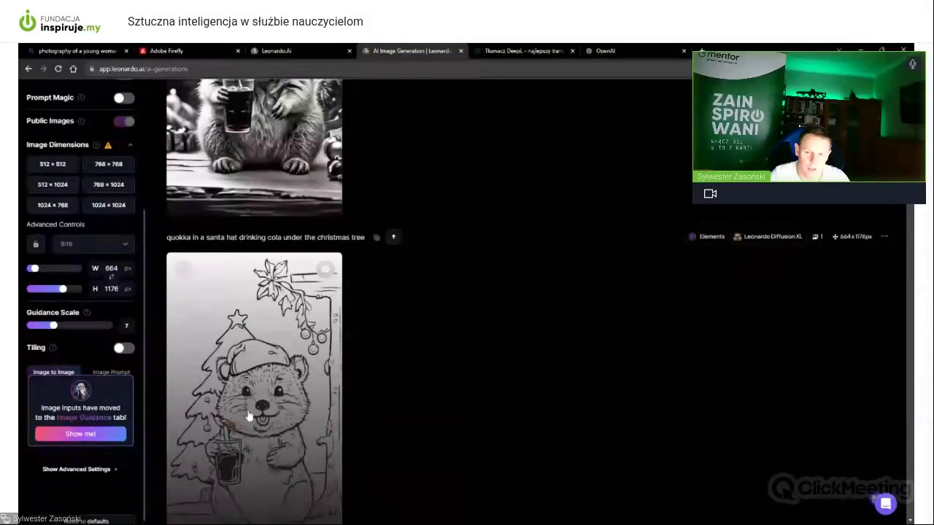
scroll(248, 415, "up", 2)
scroll(248, 415, "up", 1)
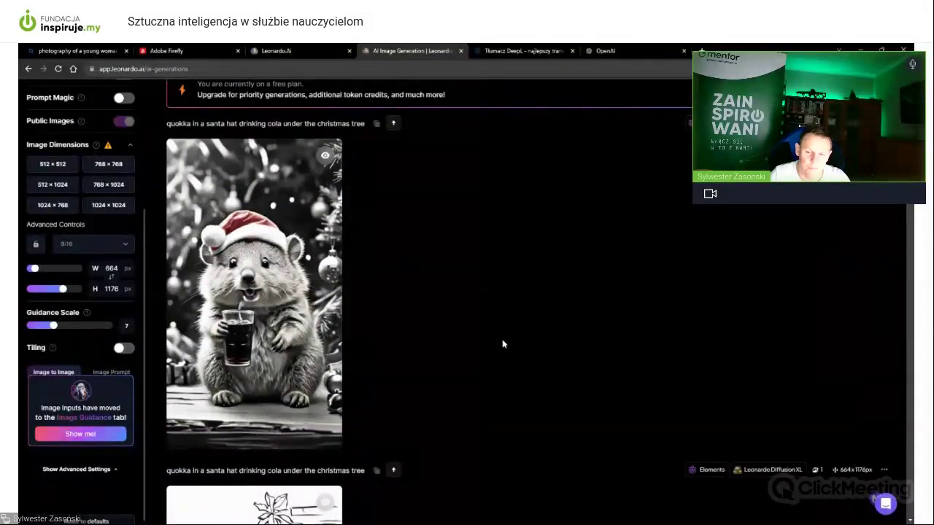
scroll(501, 343, "down", 10)
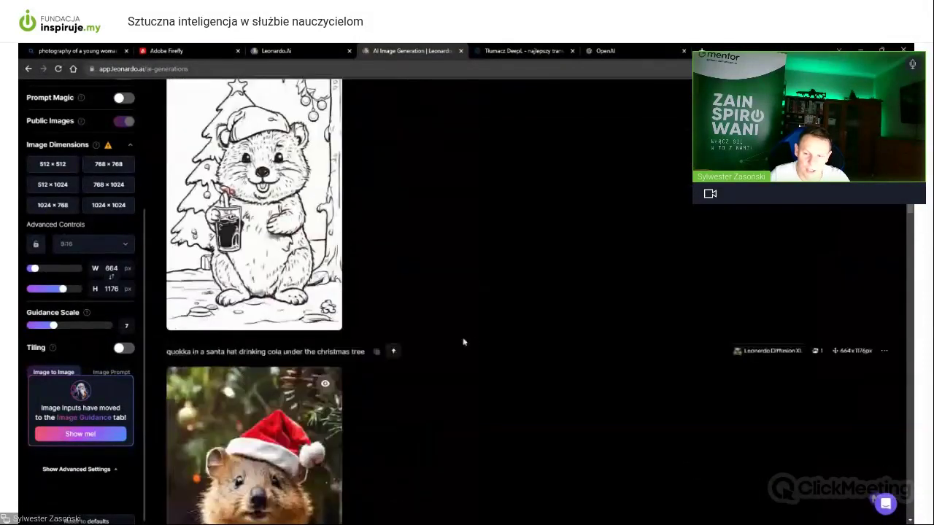
scroll(462, 341, "up", 8)
scroll(458, 338, "down", 3)
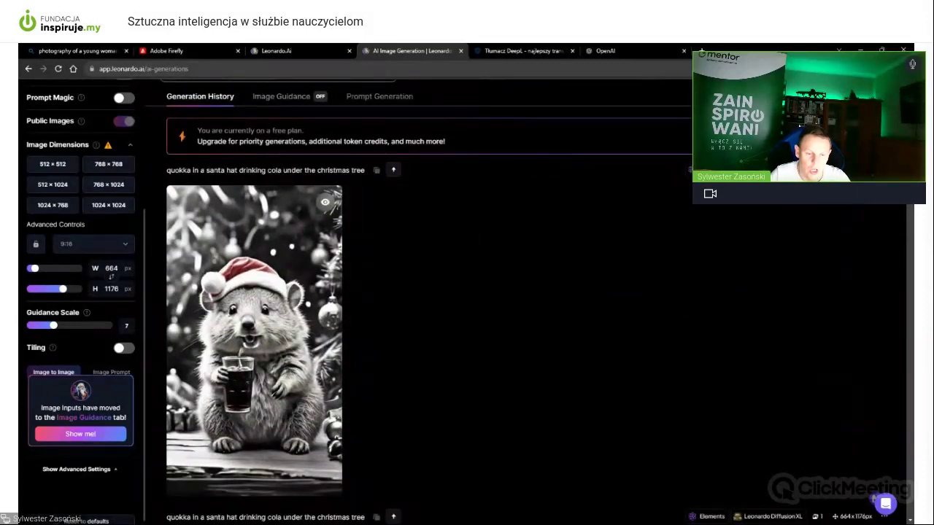
Set the Coloring Book element's weight to 2.00 and generate the quokka prompt again
scroll(394, 314, "up", 2)
left_click_drag(321, 219, 385, 219)
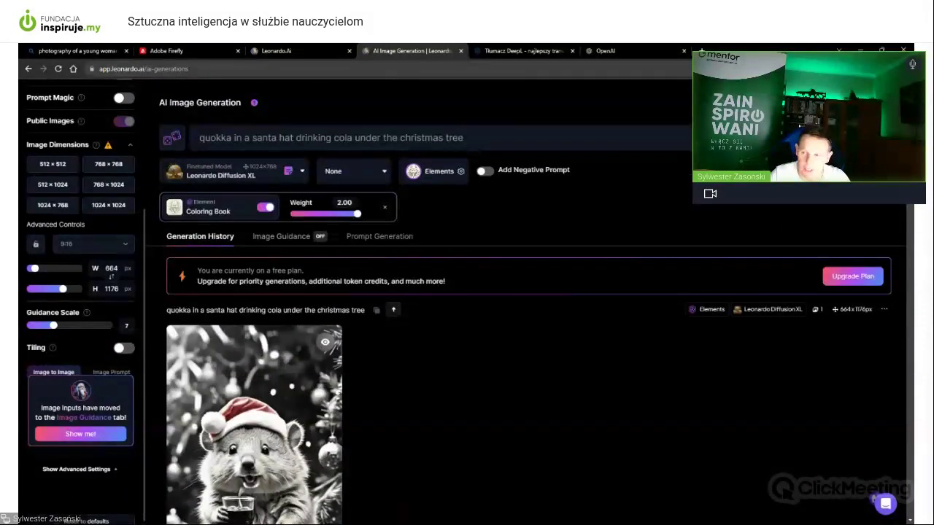
left_click(839, 139)
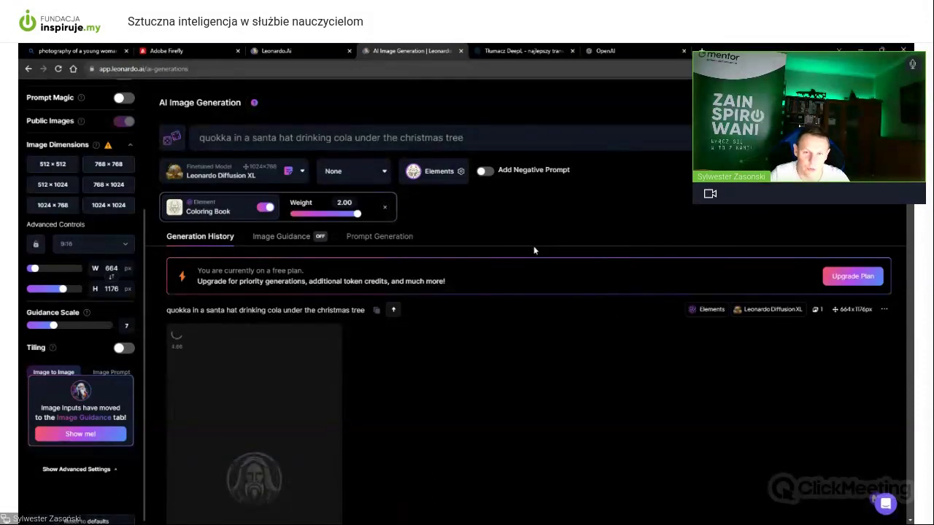
Compare the quokka image generated at Coloring Book weight 2.00 with the versions made at lower weights
scroll(102, 250, "up", 3)
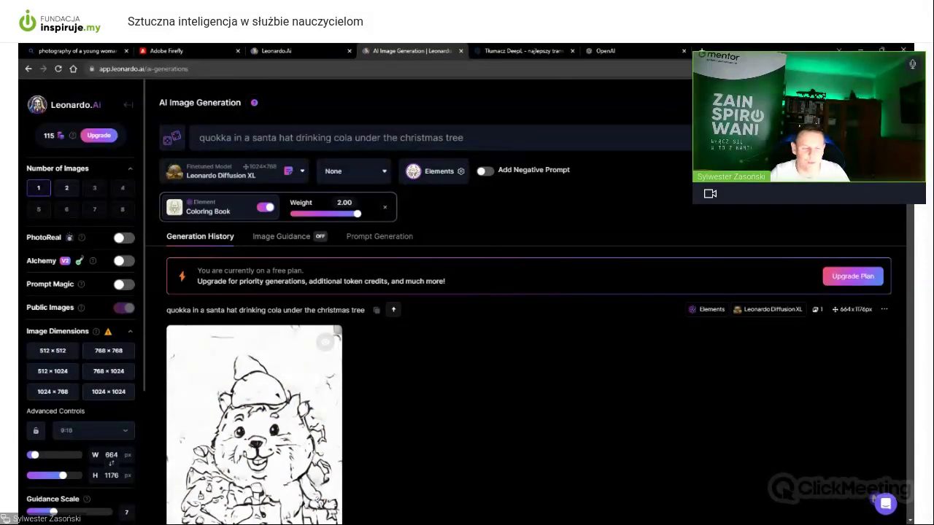
scroll(309, 300, "down", 2)
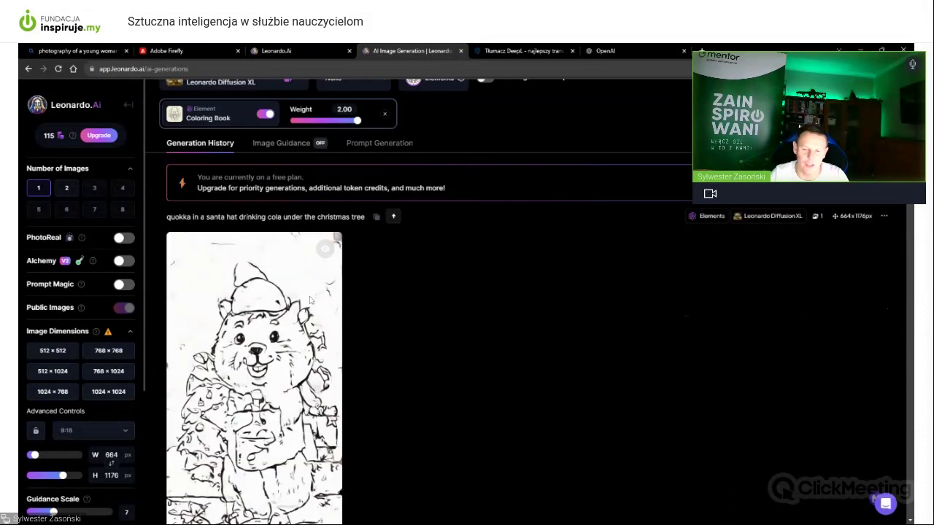
scroll(494, 320, "down", 8)
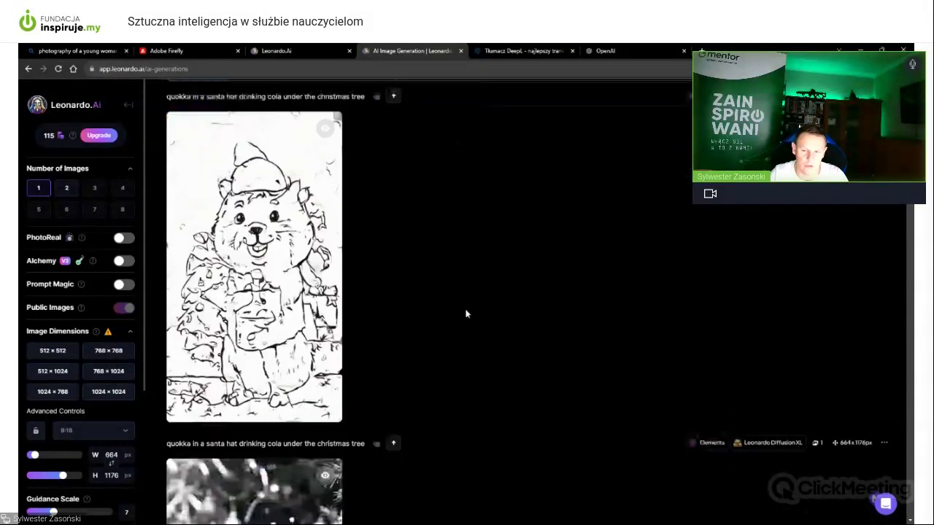
scroll(408, 352, "down", 3)
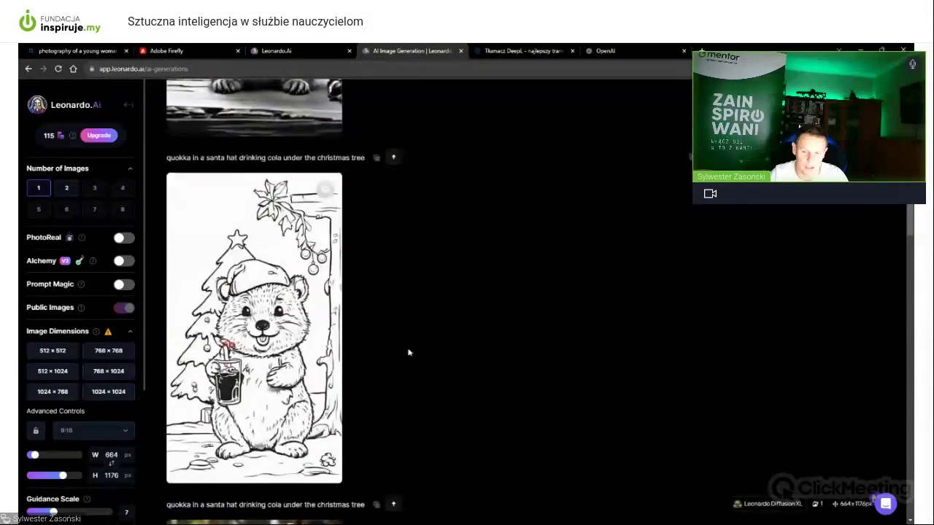
scroll(407, 348, "up", 10)
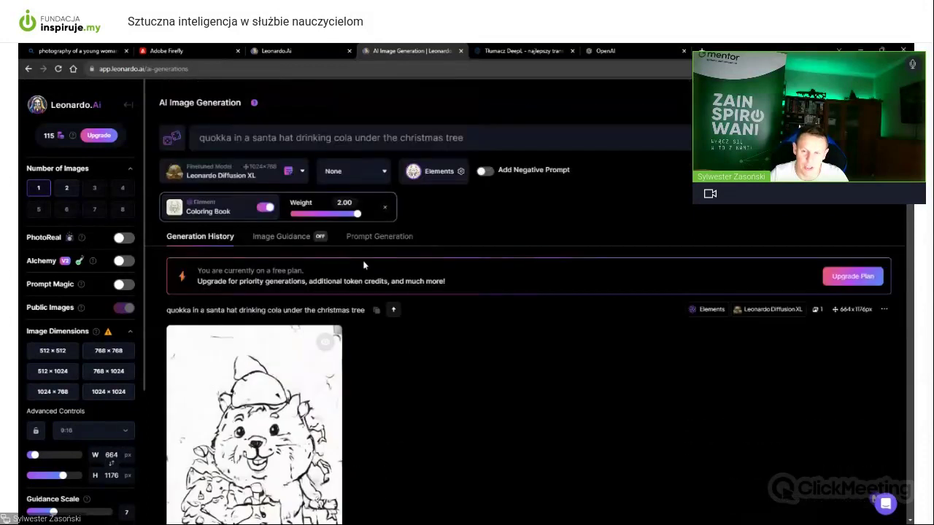
Set the Coloring Book element's weight to 0.90 and generate the quokka prompt once more
left_click_drag(357, 214, 332, 224)
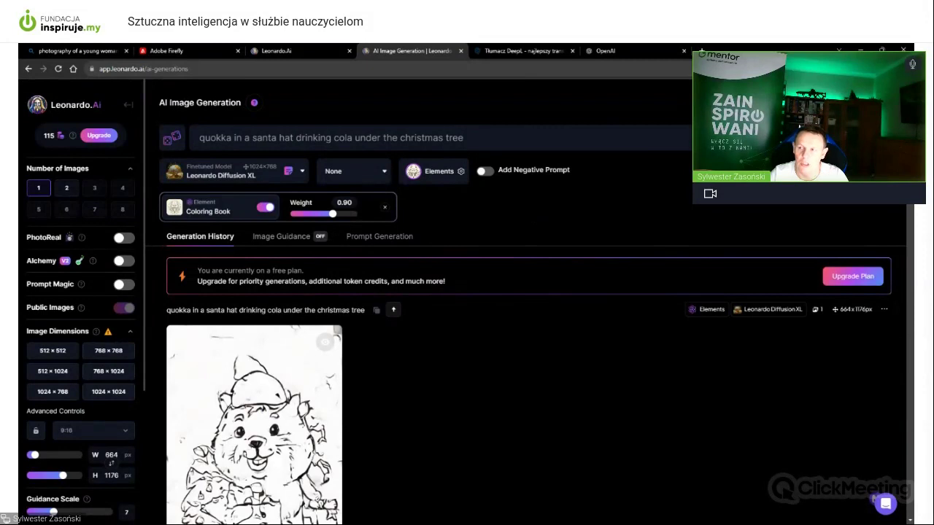
left_click(860, 137)
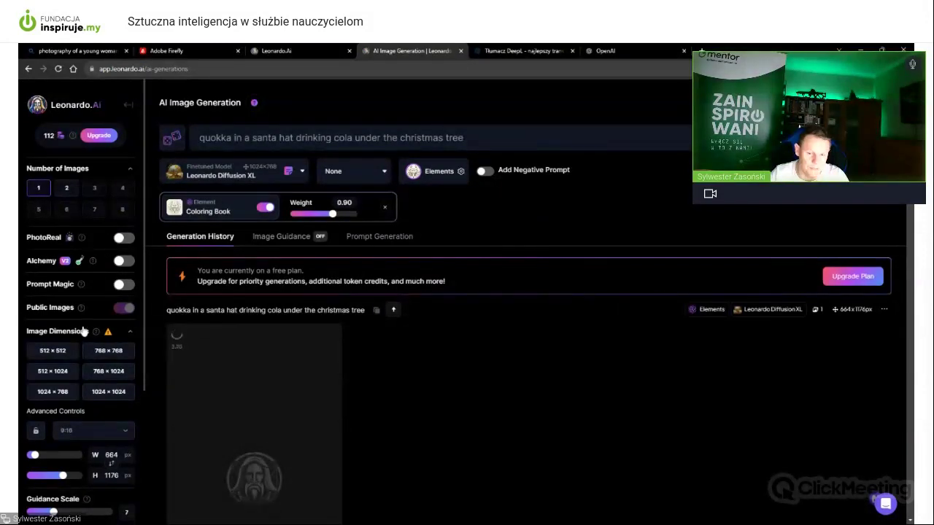
scroll(83, 332, "down", 1)
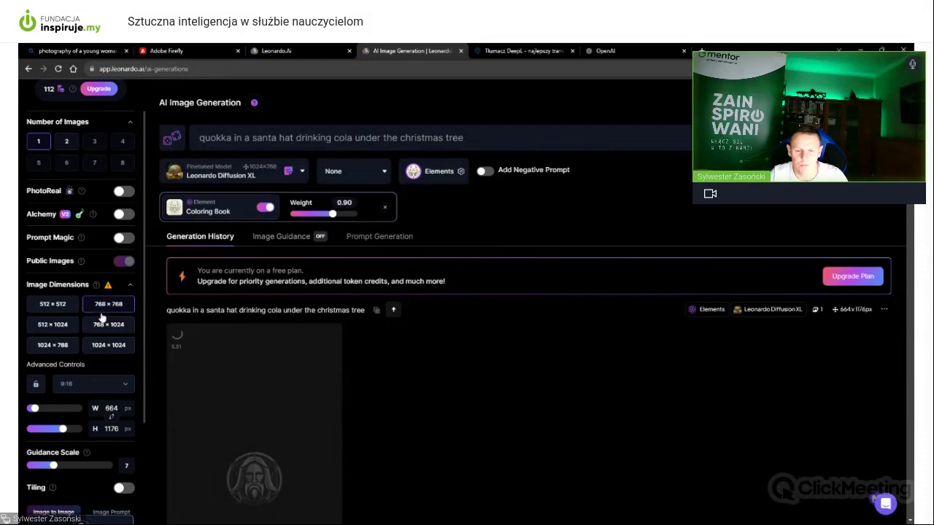
scroll(96, 319, "down", 3)
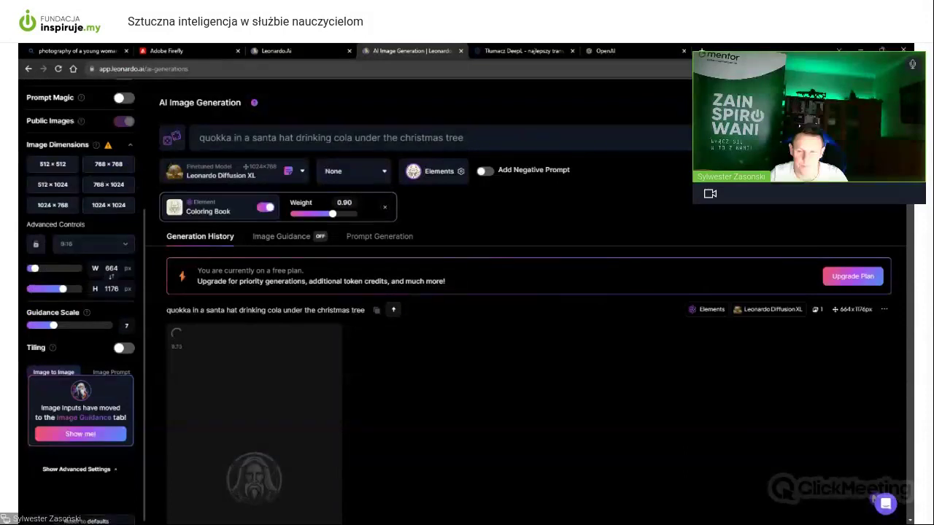
Turn on Image to Image guidance with the classroom photo as source, and take a brief look at the Prompt Generation tool
left_click(269, 241)
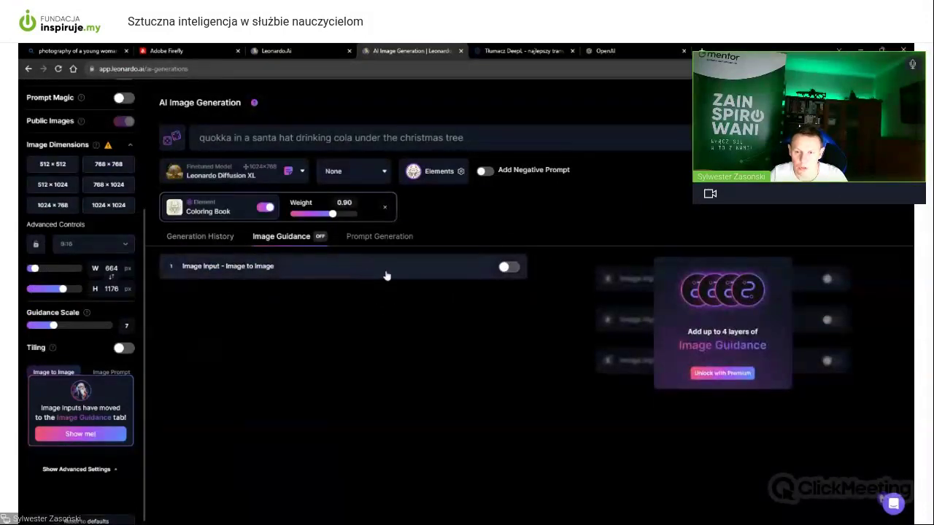
left_click(458, 270)
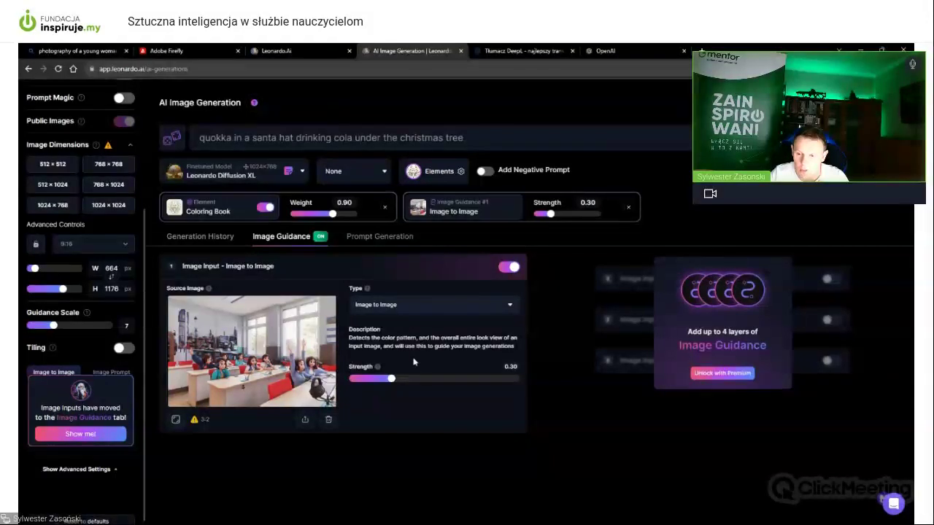
left_click(380, 239)
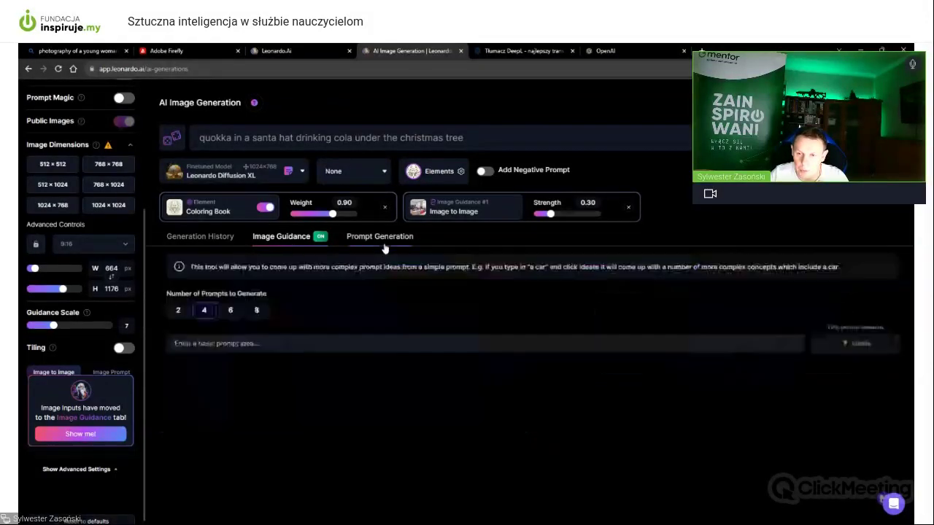
left_click(286, 237)
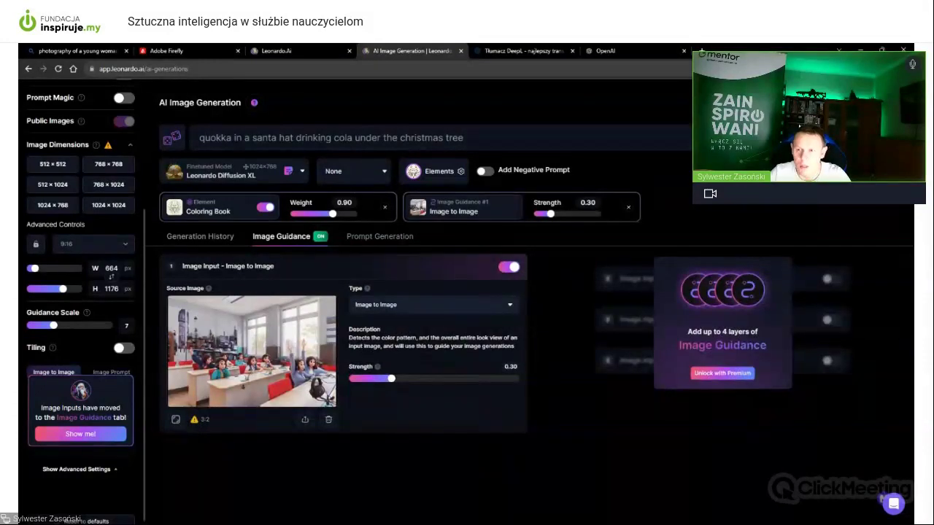
Replace the prompt with "classroom full of children decorated in christmas tyle"
triple_click(332, 137)
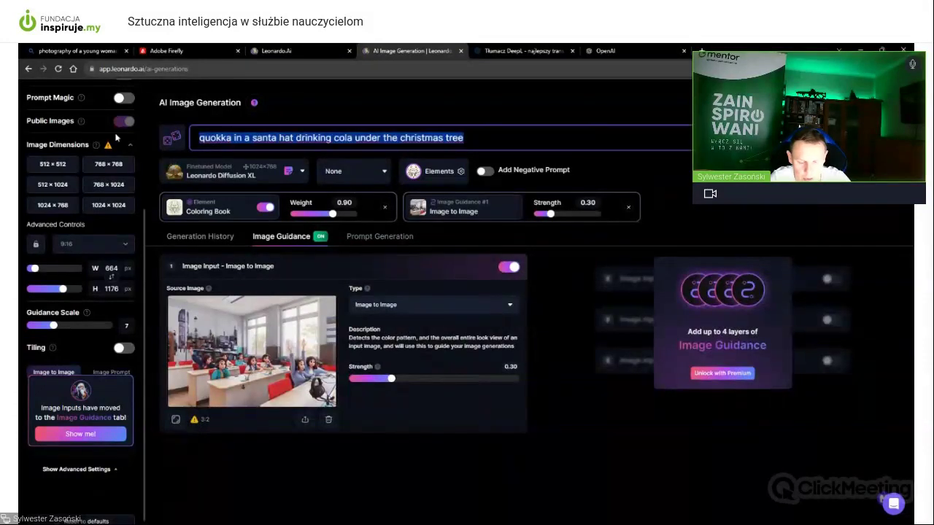
type("classroom ful")
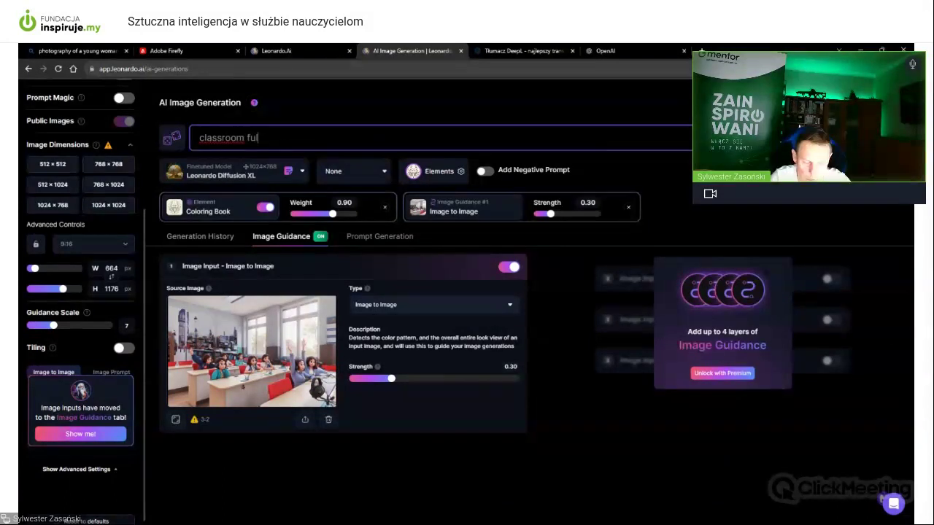
type("l och children in christmas")
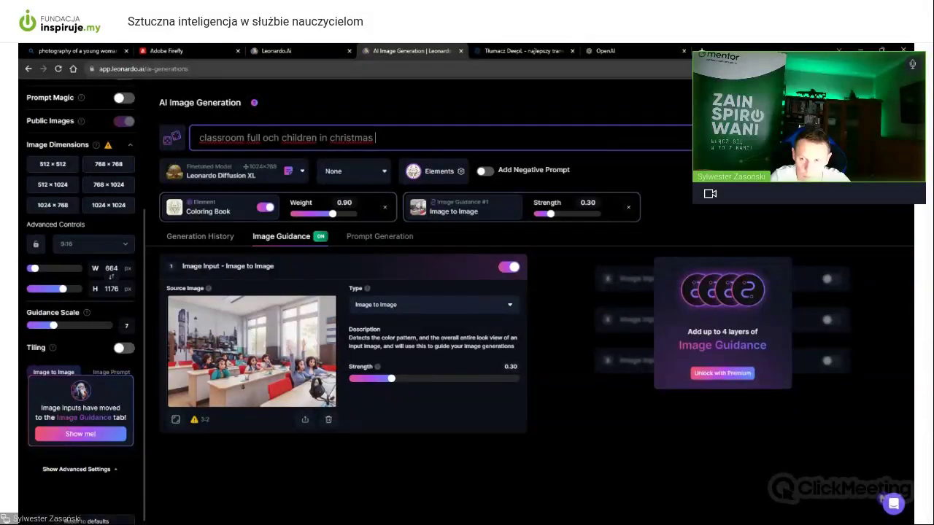
key("ctrl+shift+Left")
key("shift+Left")
key("shift+Left")
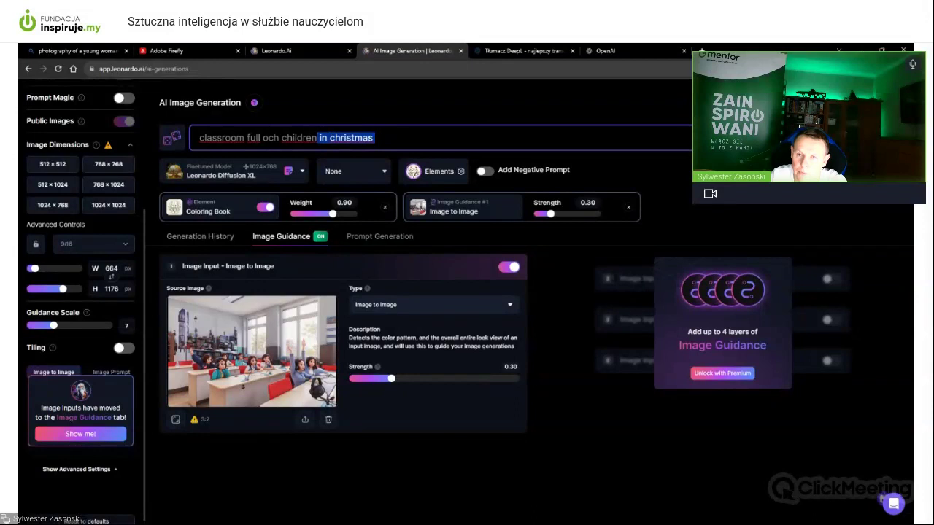
key("BackSpace")
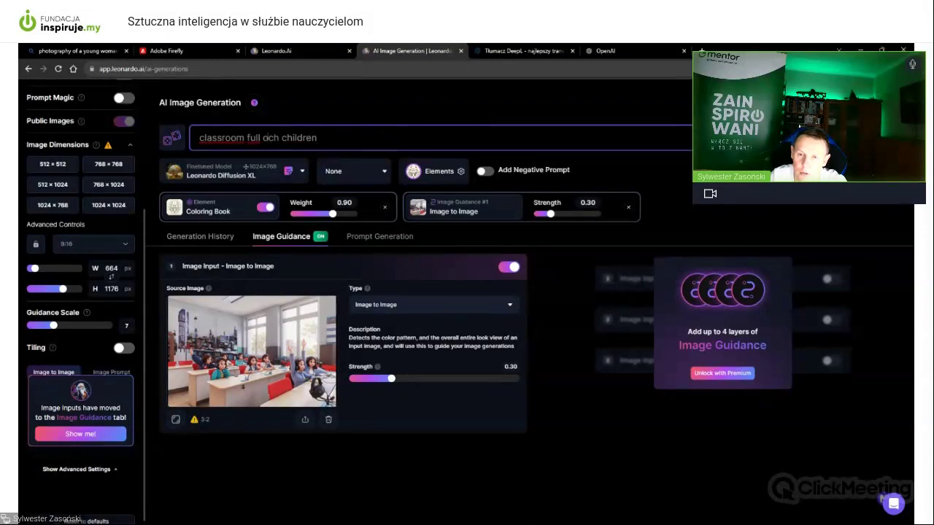
key("BackSpace")
key("BackSpace")
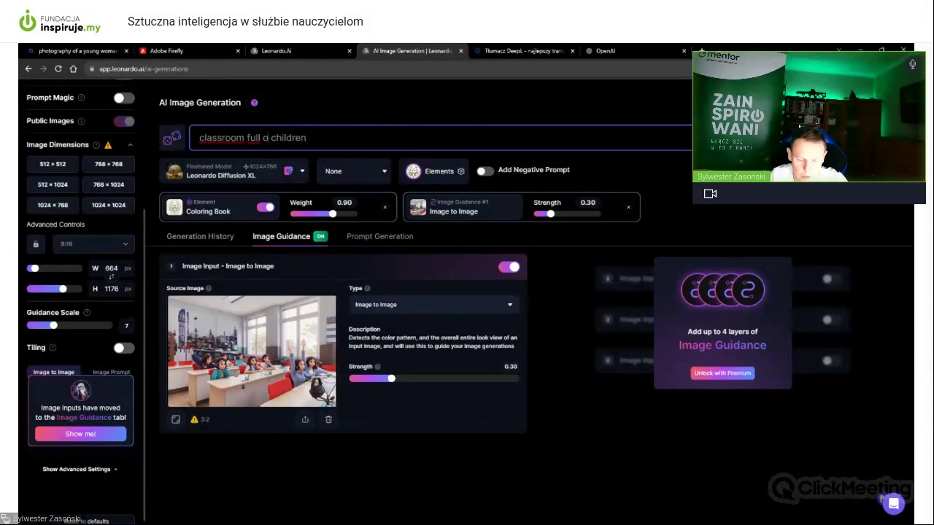
type("f")
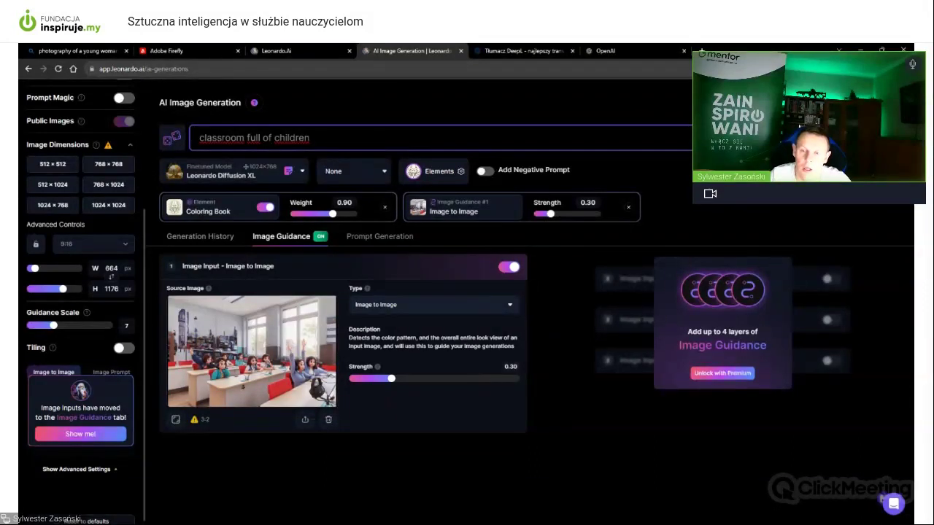
type(" children d")
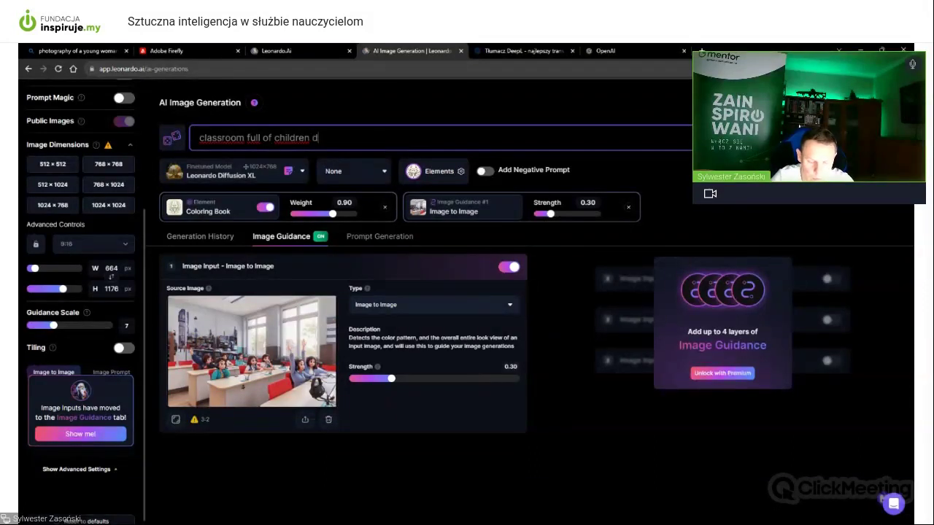
type("ecorate")
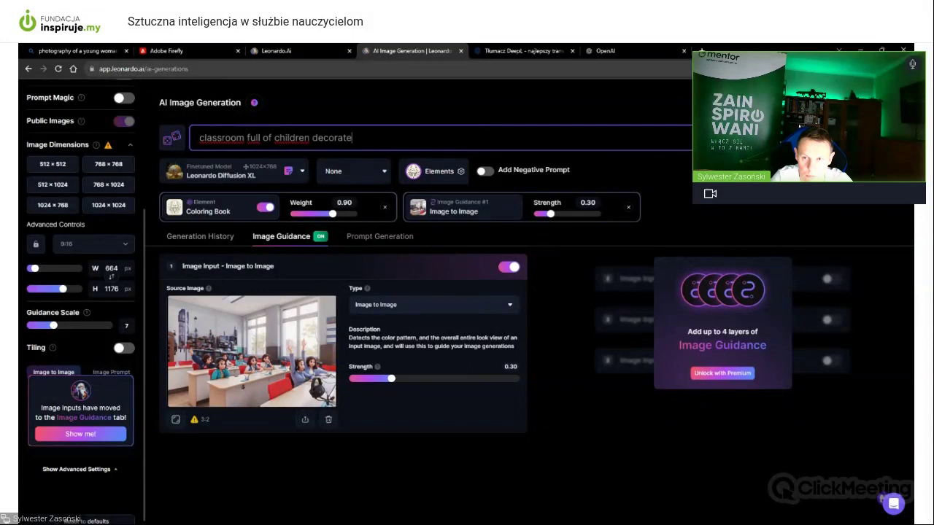
type("d in christmas tyle")
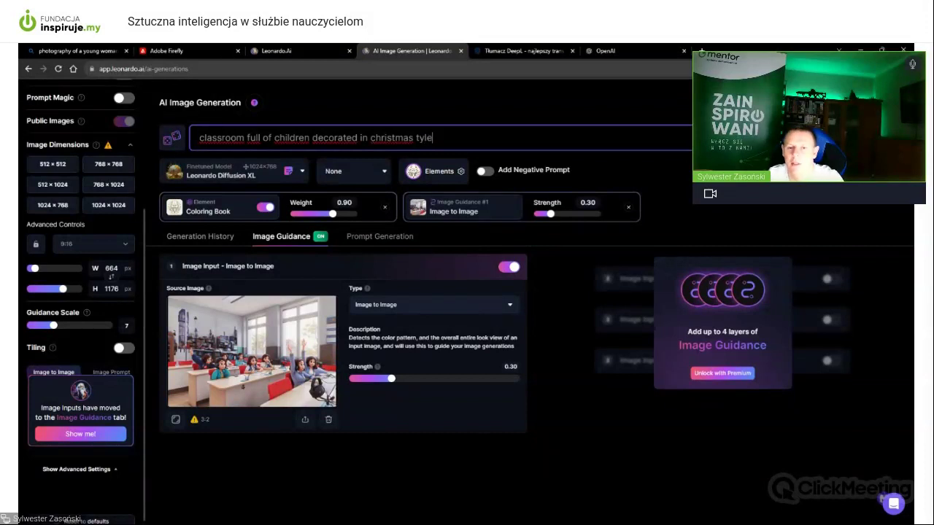
Look back through the earlier quokka images in the generation history
left_click(213, 244)
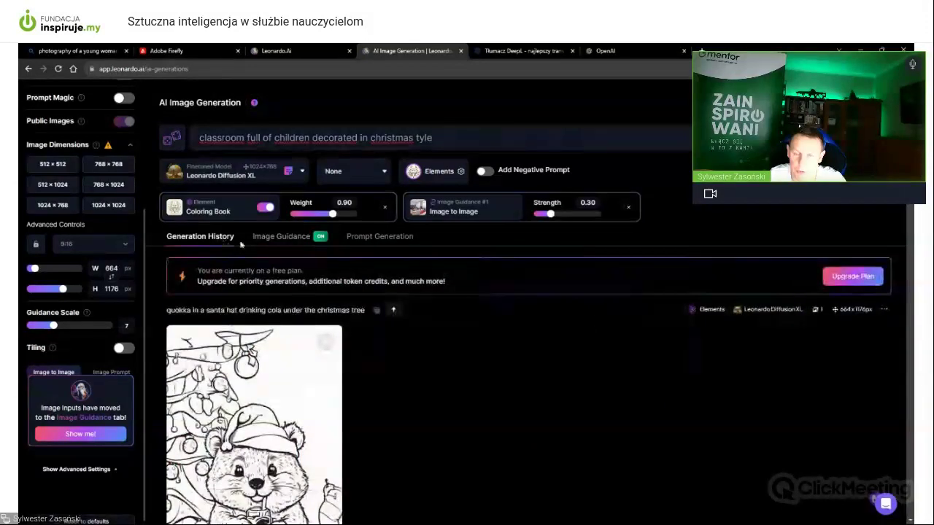
scroll(291, 278, "down", 5)
scroll(292, 278, "down", 10)
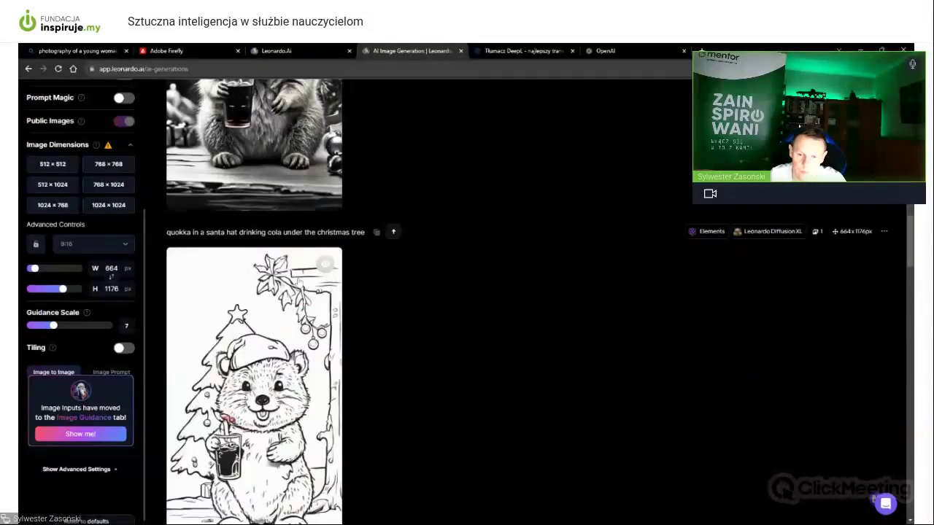
scroll(295, 279, "down", 10)
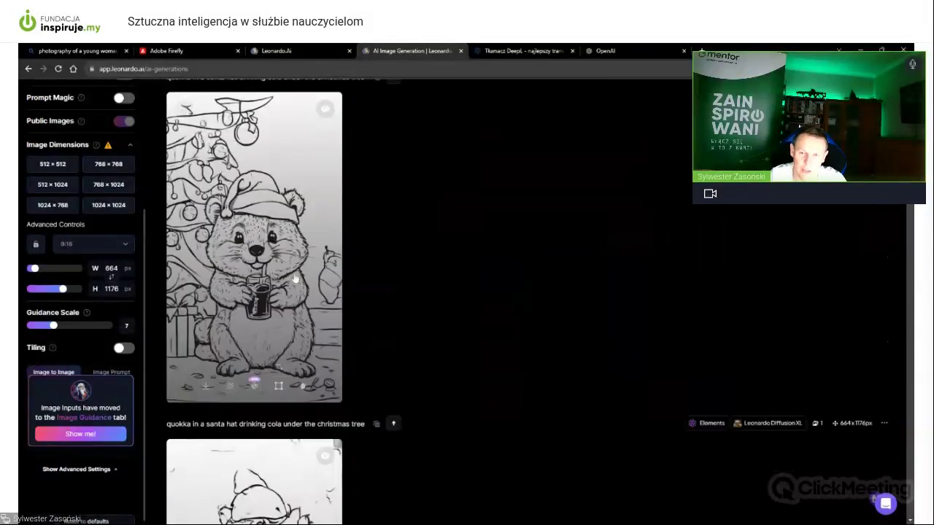
scroll(369, 277, "up", 15)
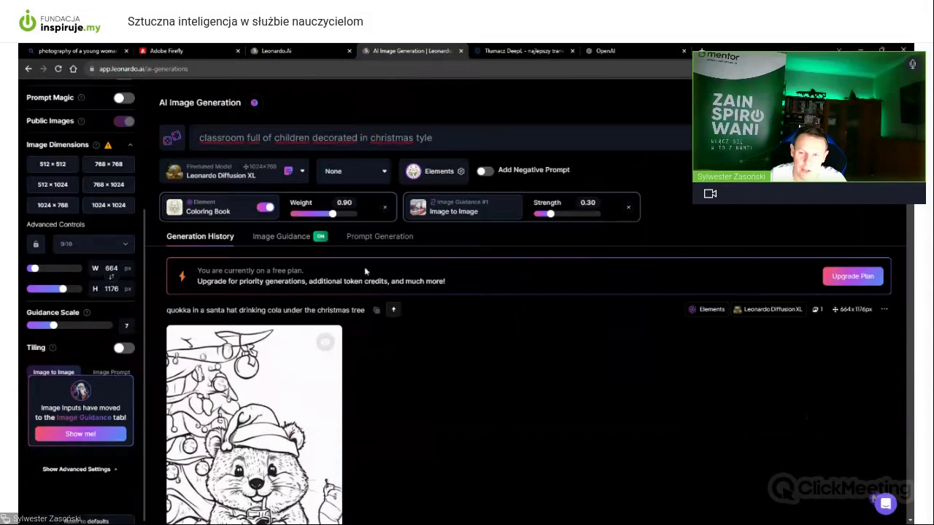
Disable the Coloring Book element, set the Image to Image strength to 0.90, and generate the classroom image
left_click(280, 237)
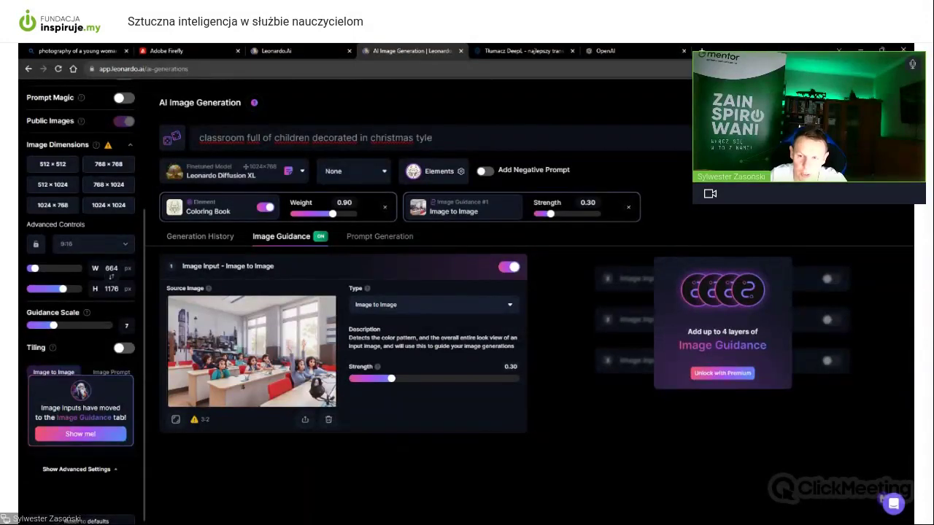
left_click(267, 209)
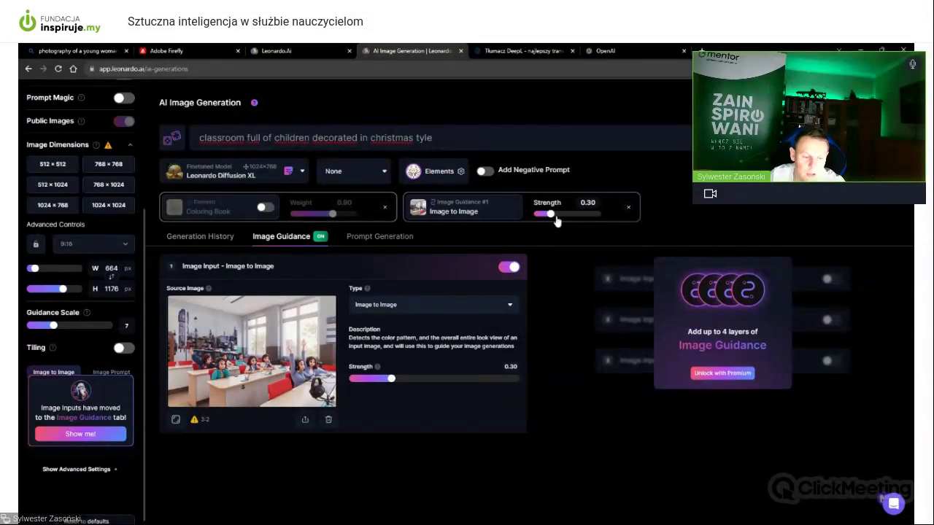
left_click_drag(550, 214, 608, 218)
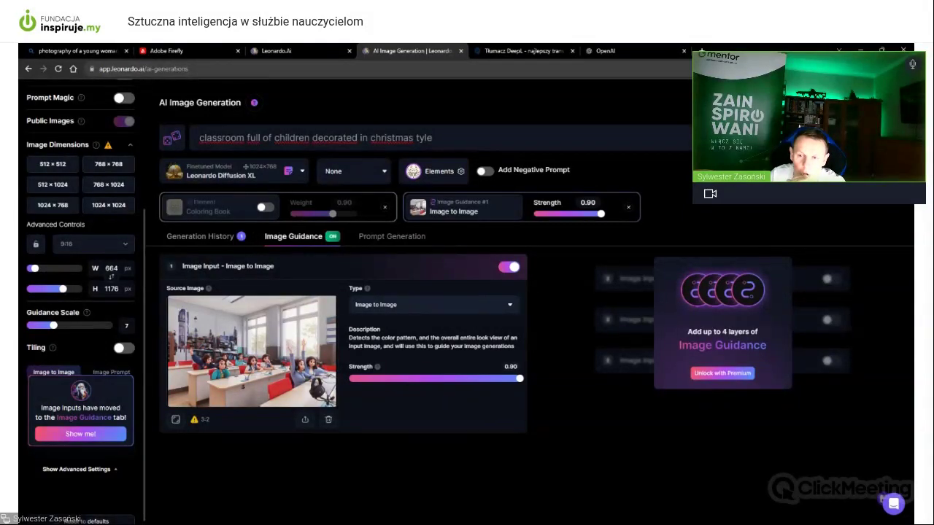
left_click(208, 235)
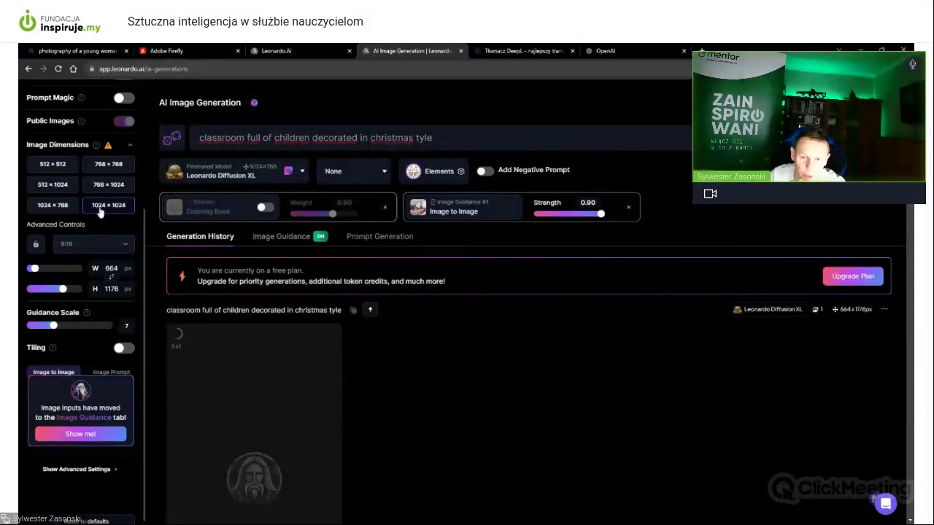
Set the image dimensions to 1024 × 768 and the Image to Image strength to 0.50, and generate the classroom prompt again
left_click(61, 210)
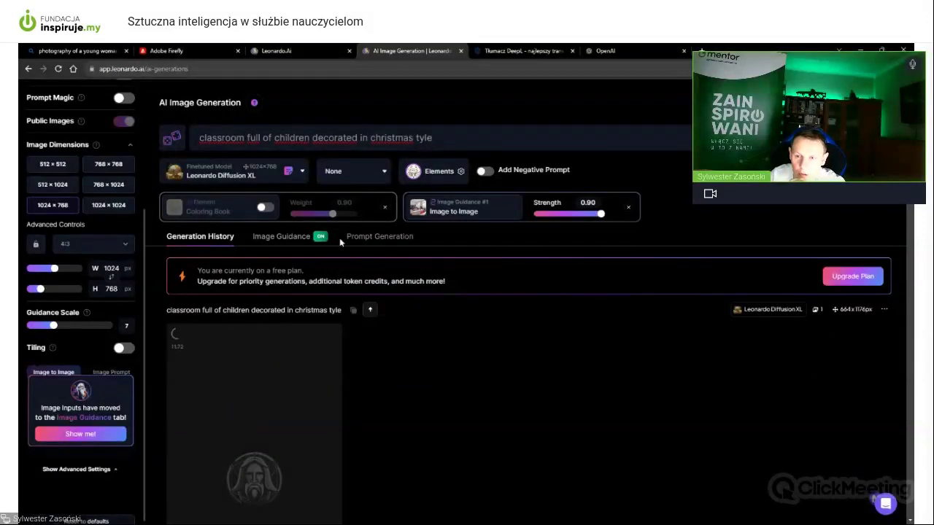
left_click(289, 239)
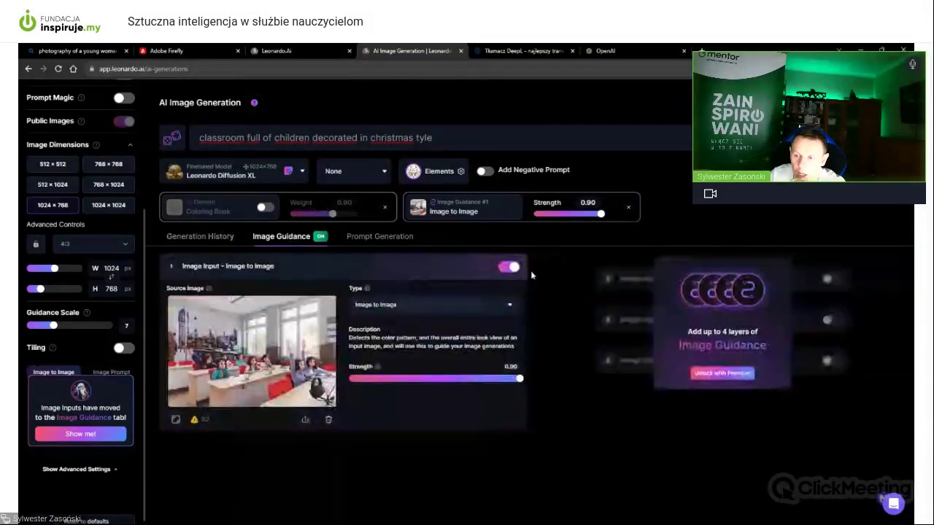
left_click_drag(518, 380, 434, 379)
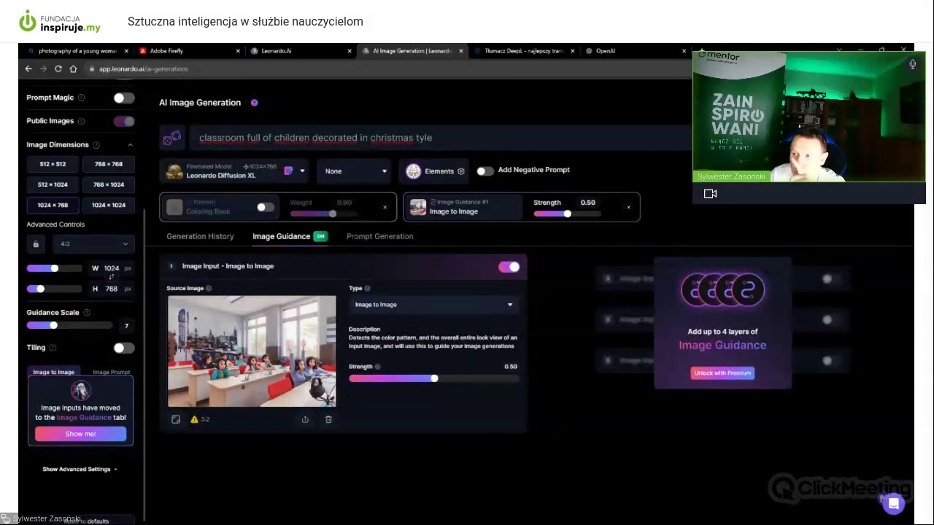
left_click(213, 238)
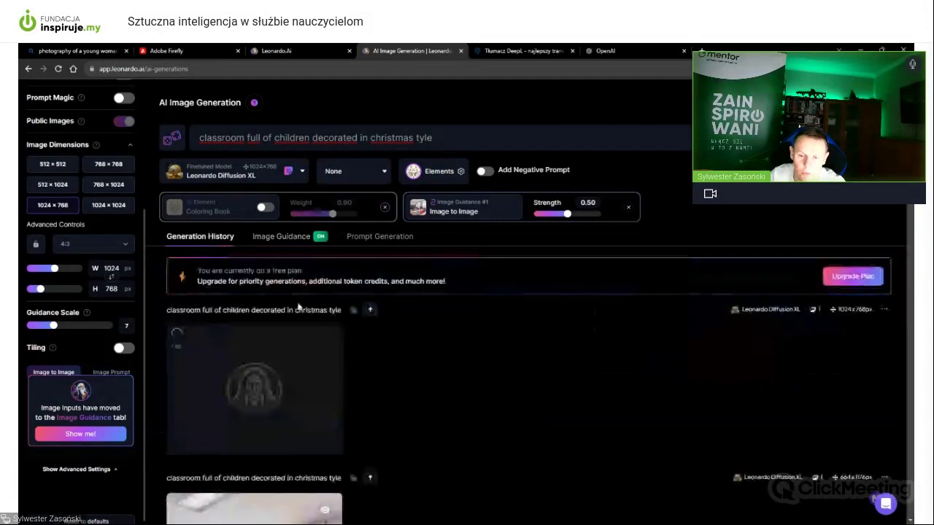
Examine the portrait-format classroom image generated at strength 0.90 in enlarged view
scroll(297, 306, "down", 5)
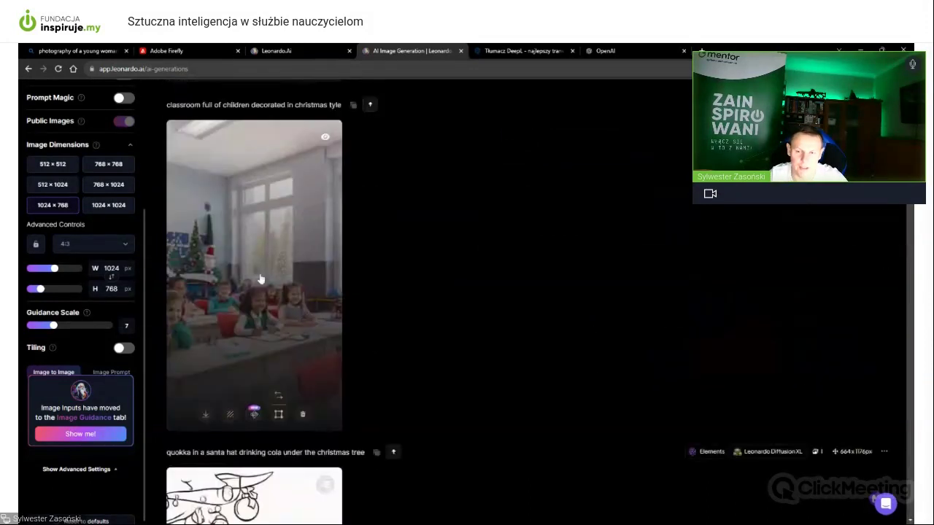
scroll(272, 314, "up", 4)
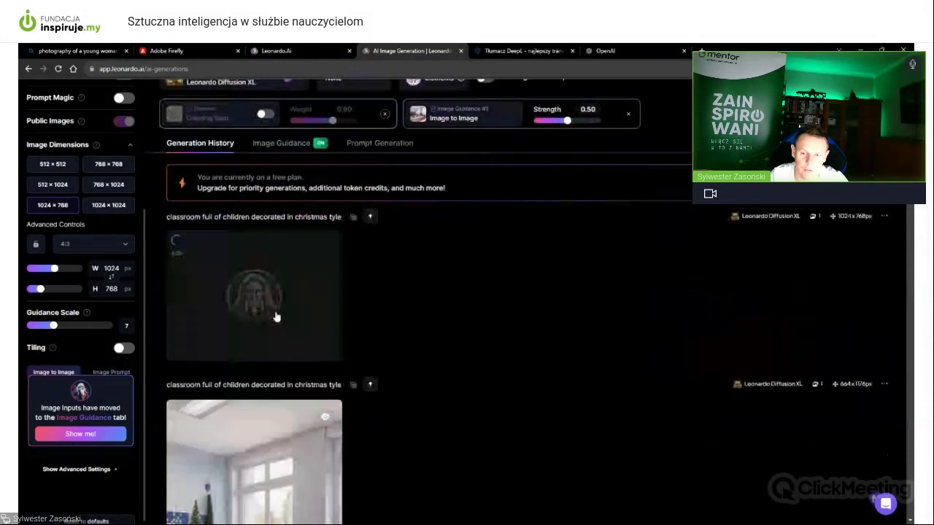
scroll(276, 316, "down", 3)
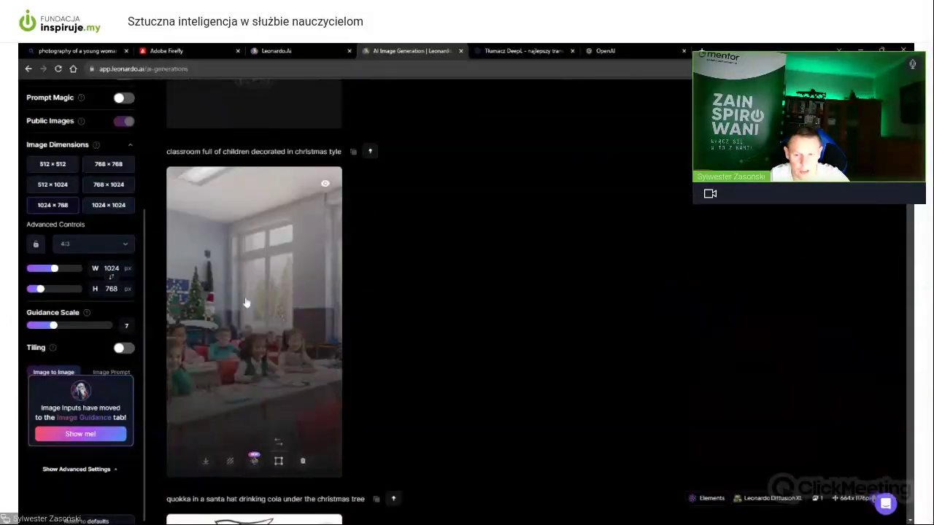
left_click(245, 302)
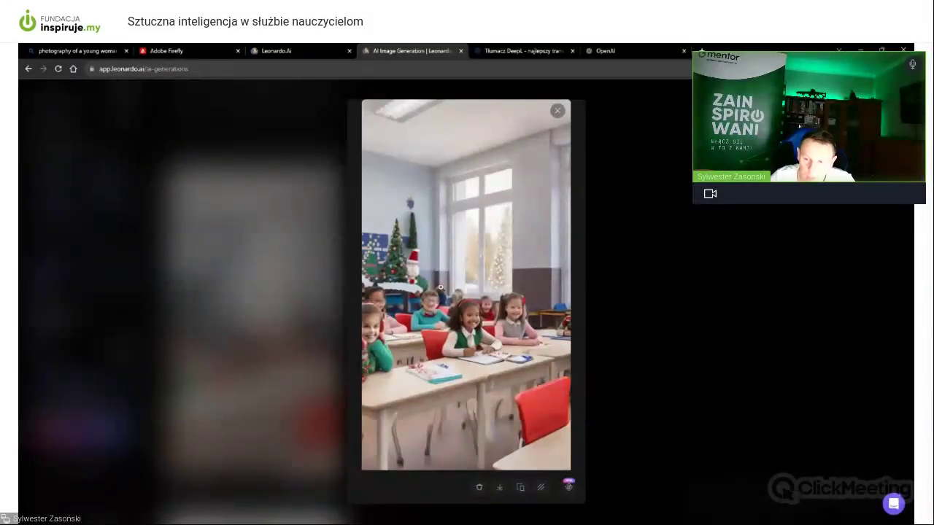
left_click(377, 332)
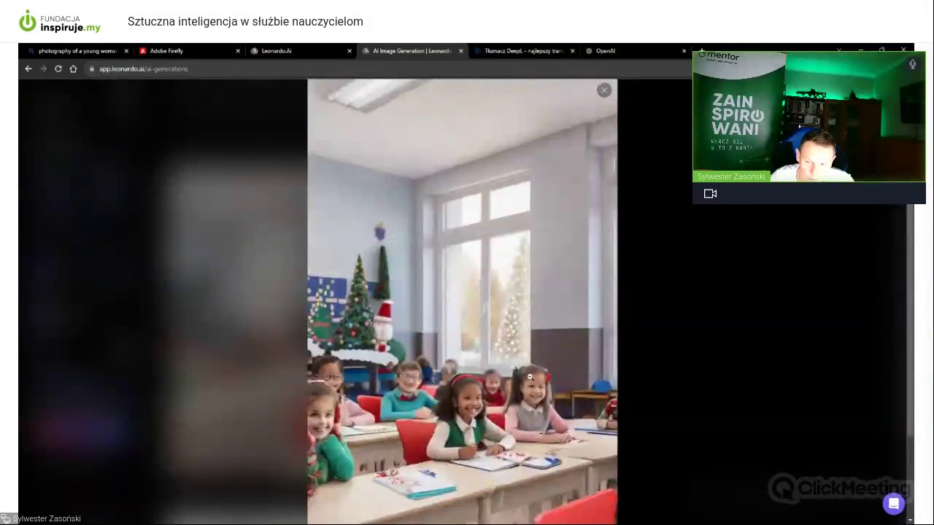
left_click(524, 383)
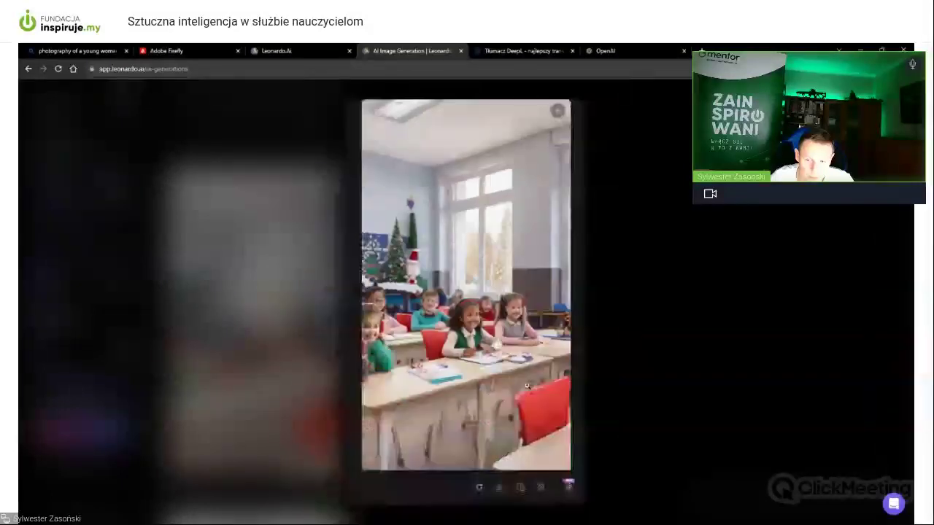
left_click(629, 361)
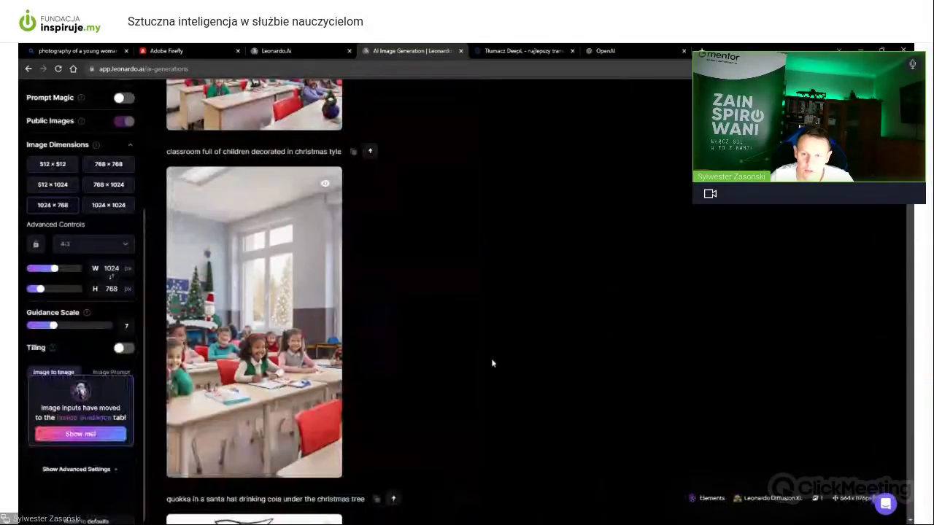
Examine the 1024 × 768 classroom image generated at strength 0.50 in enlarged view
scroll(438, 364, "up", 5)
left_click(255, 351)
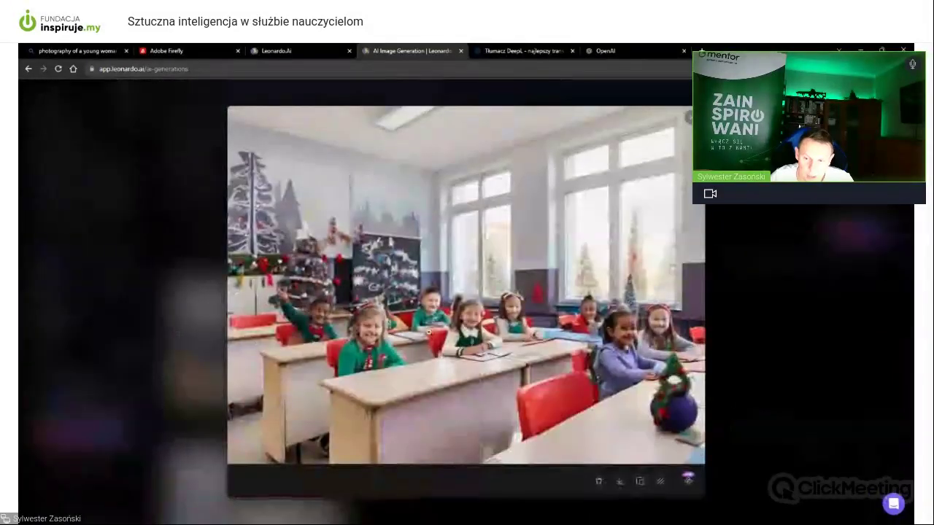
left_click(372, 333)
scroll(362, 336, "down", 1)
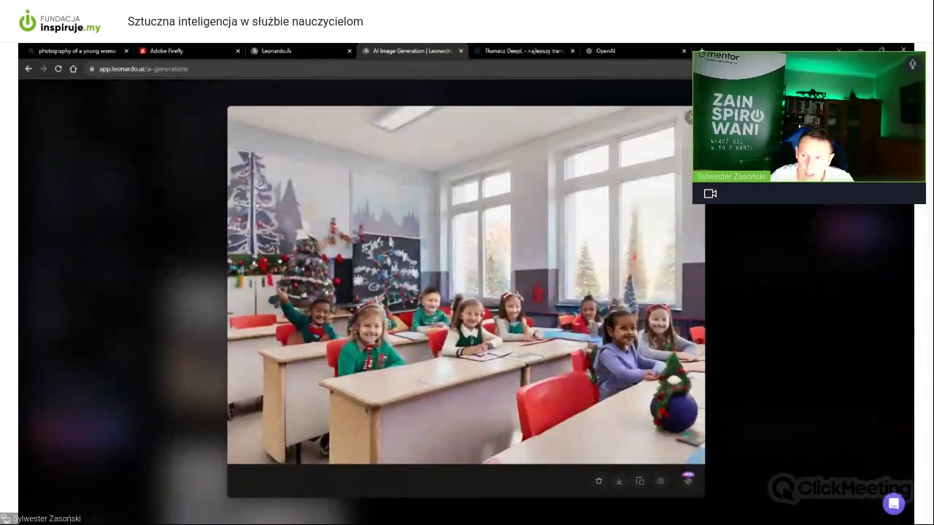
key("Escape")
scroll(250, 171, "up", 1)
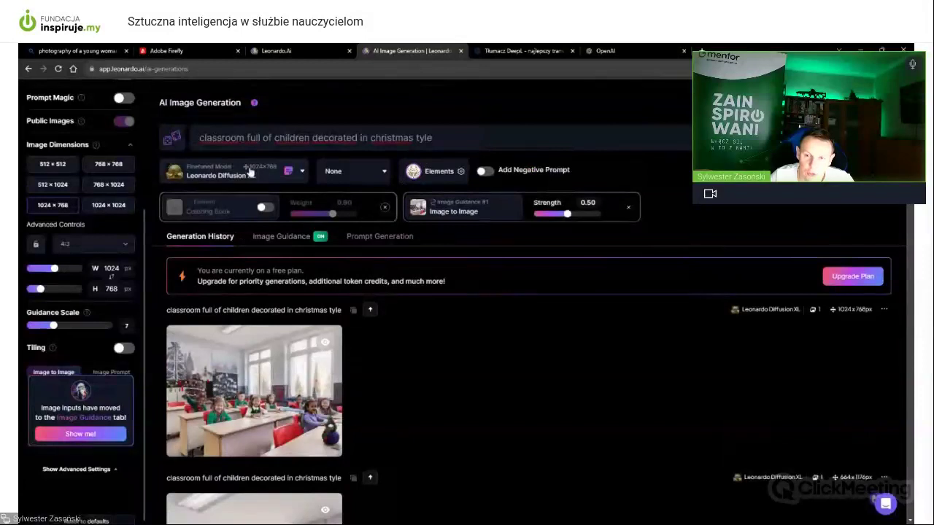
Generate the classroom prompt with the Leonardo Vision XL model in Leonardo Style, and again with the Absolute Reality v1.6 model
left_click(250, 171)
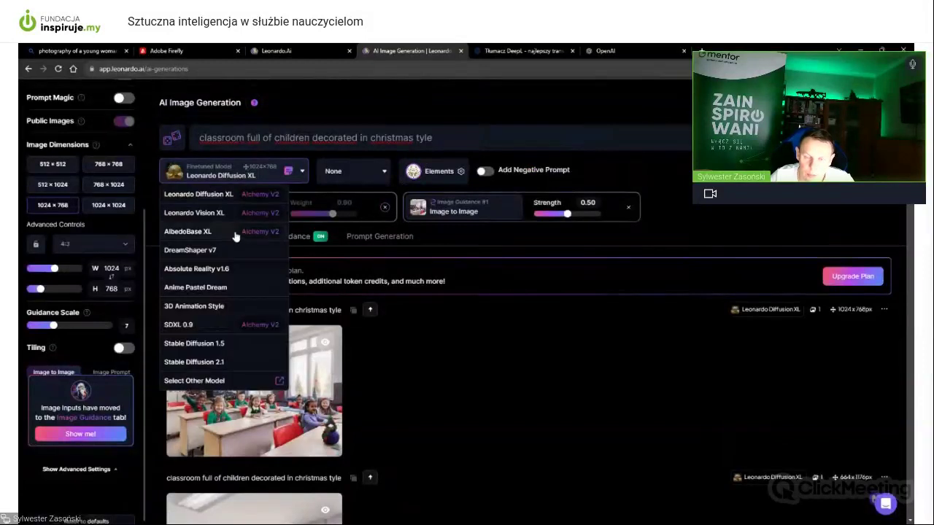
left_click(216, 213)
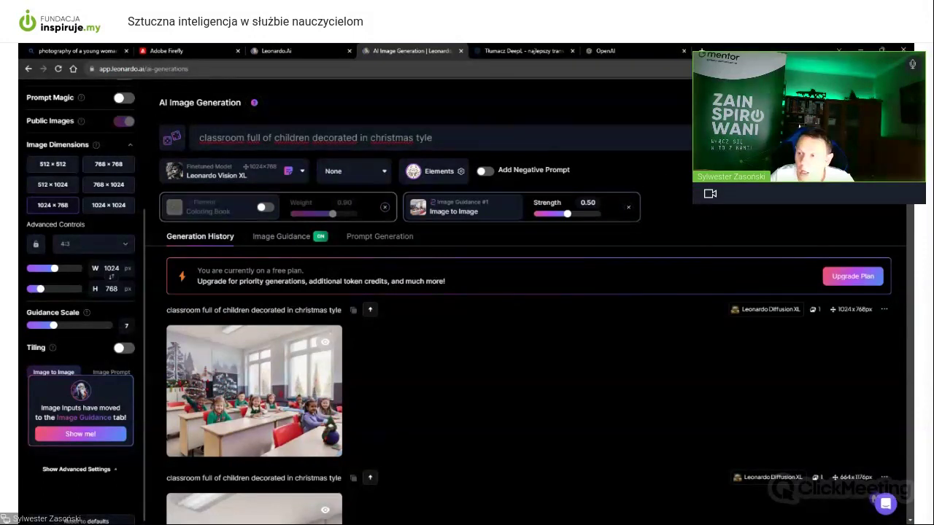
left_click(381, 174)
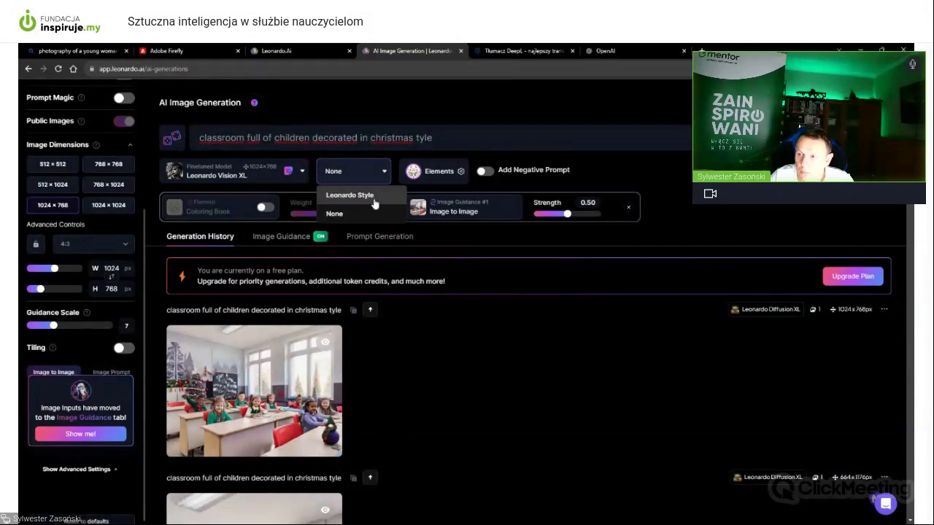
left_click(366, 201)
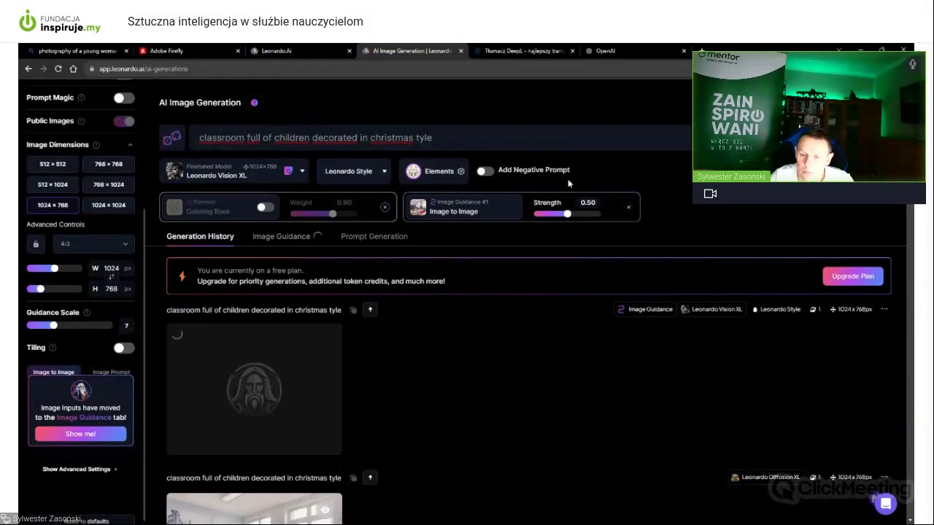
left_click(243, 178)
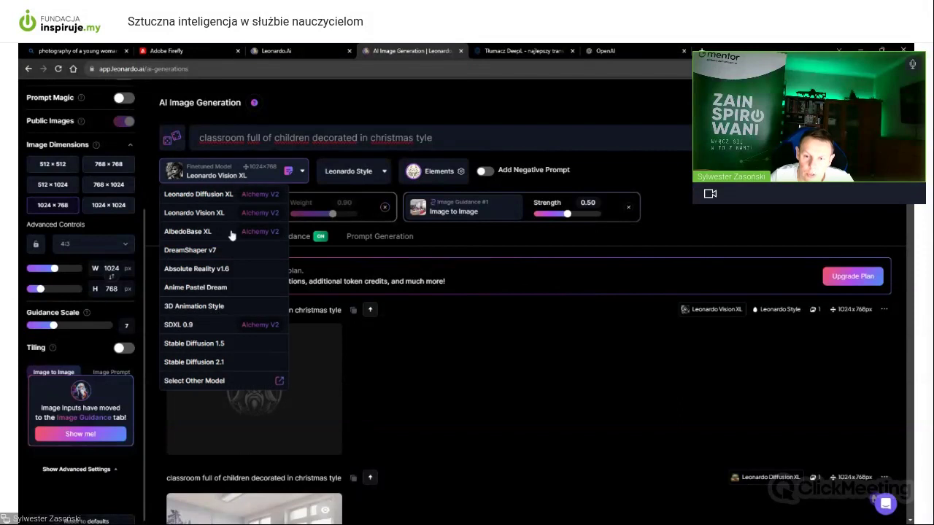
left_click(238, 271)
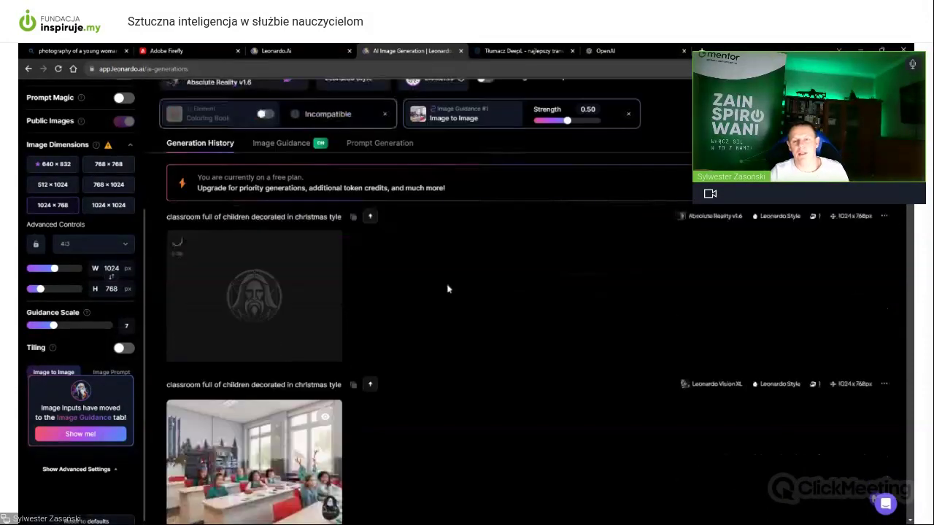
Examine the classroom image generated with Leonardo Vision XL in enlarged view
scroll(430, 291, "down", 3)
scroll(328, 295, "down", 1)
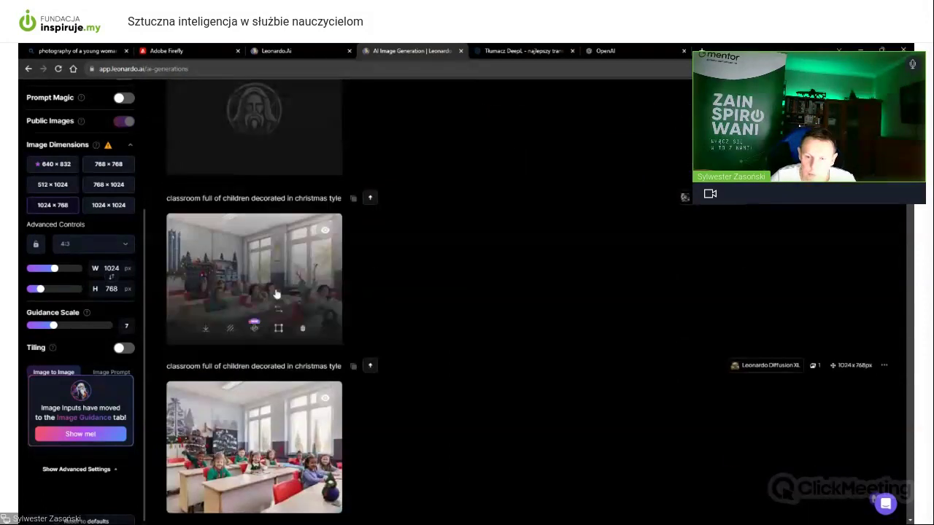
left_click(278, 292)
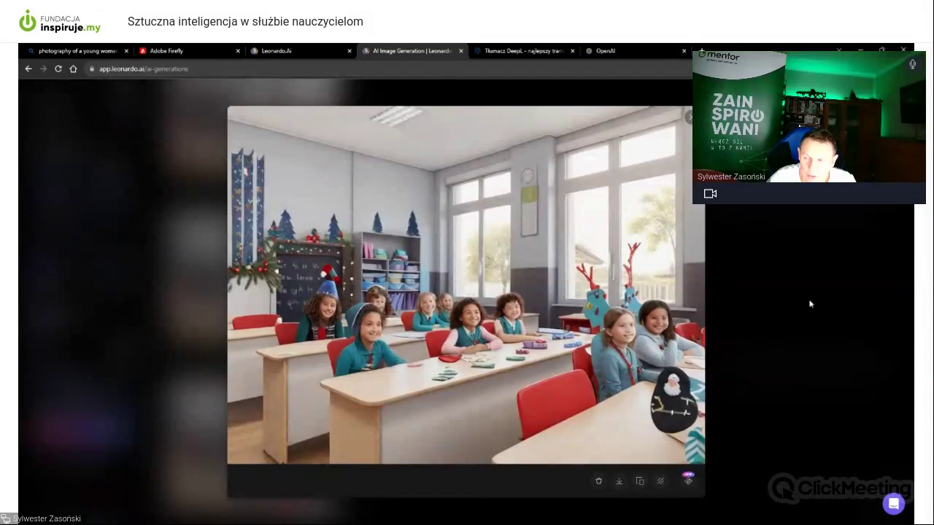
key("Escape")
Examine the classroom image generated with Absolute Reality v1.6 in enlarged view, and show the Image Guidance settings with the source photo
scroll(538, 292, "up", 4)
left_click(264, 312)
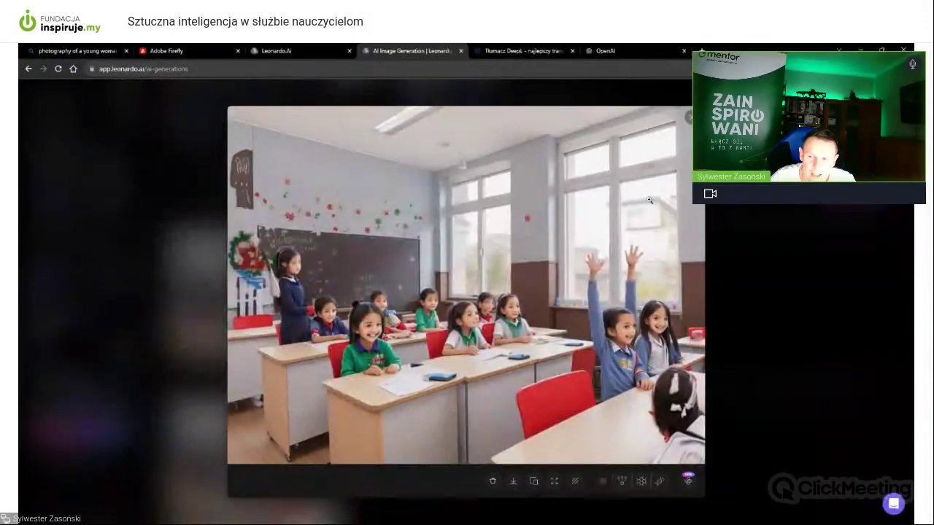
left_click(689, 118)
scroll(365, 281, "up", 2)
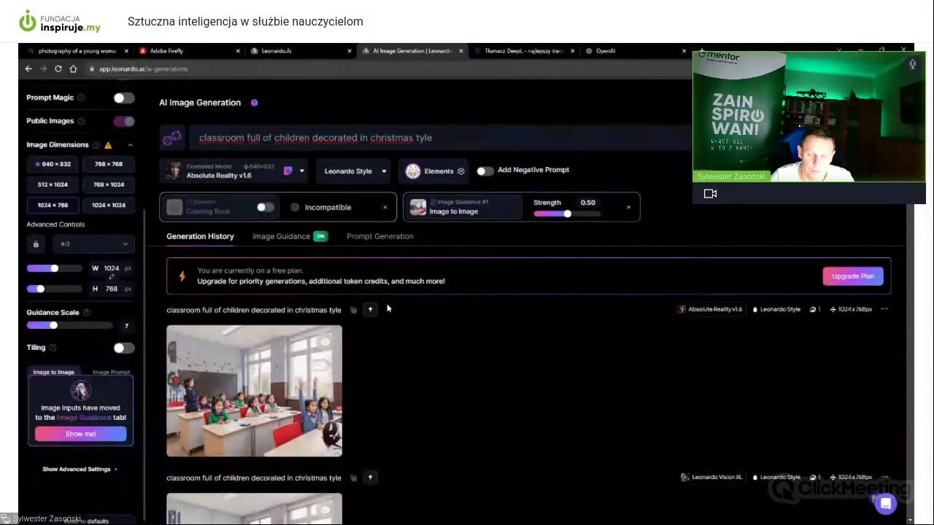
left_click(296, 243)
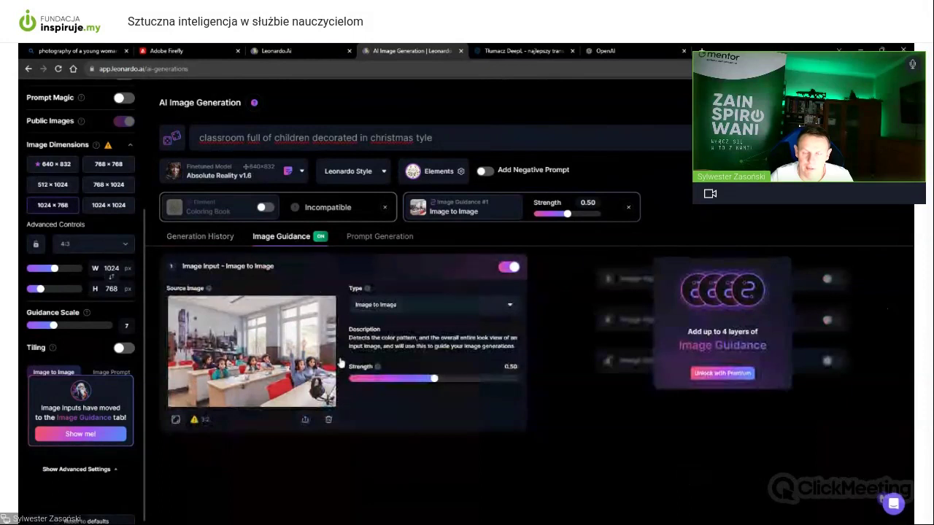